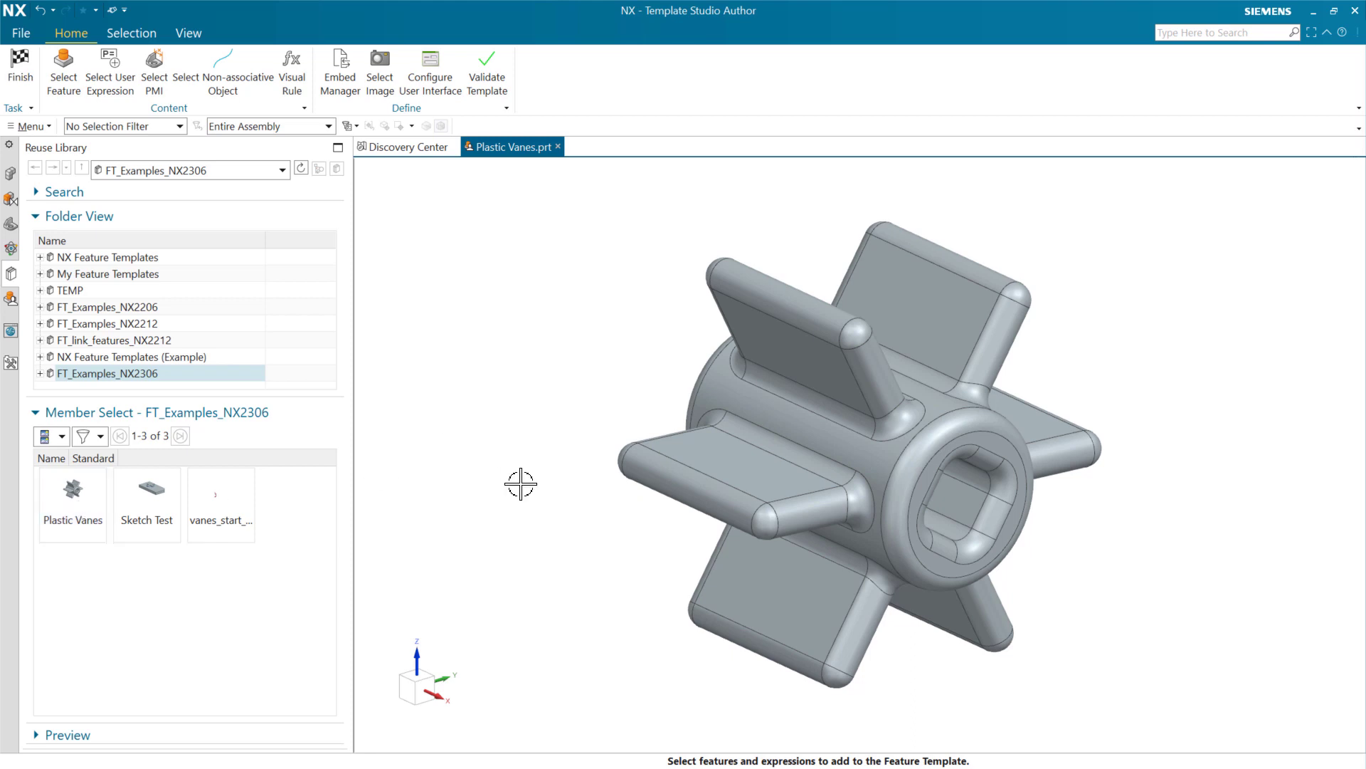
# - Open the template's Configure User Interface with the Template Studio Navigator showing its controls
pyautogui.moveTo(553, 497); pyautogui.dragTo(527, 484, button='middle')
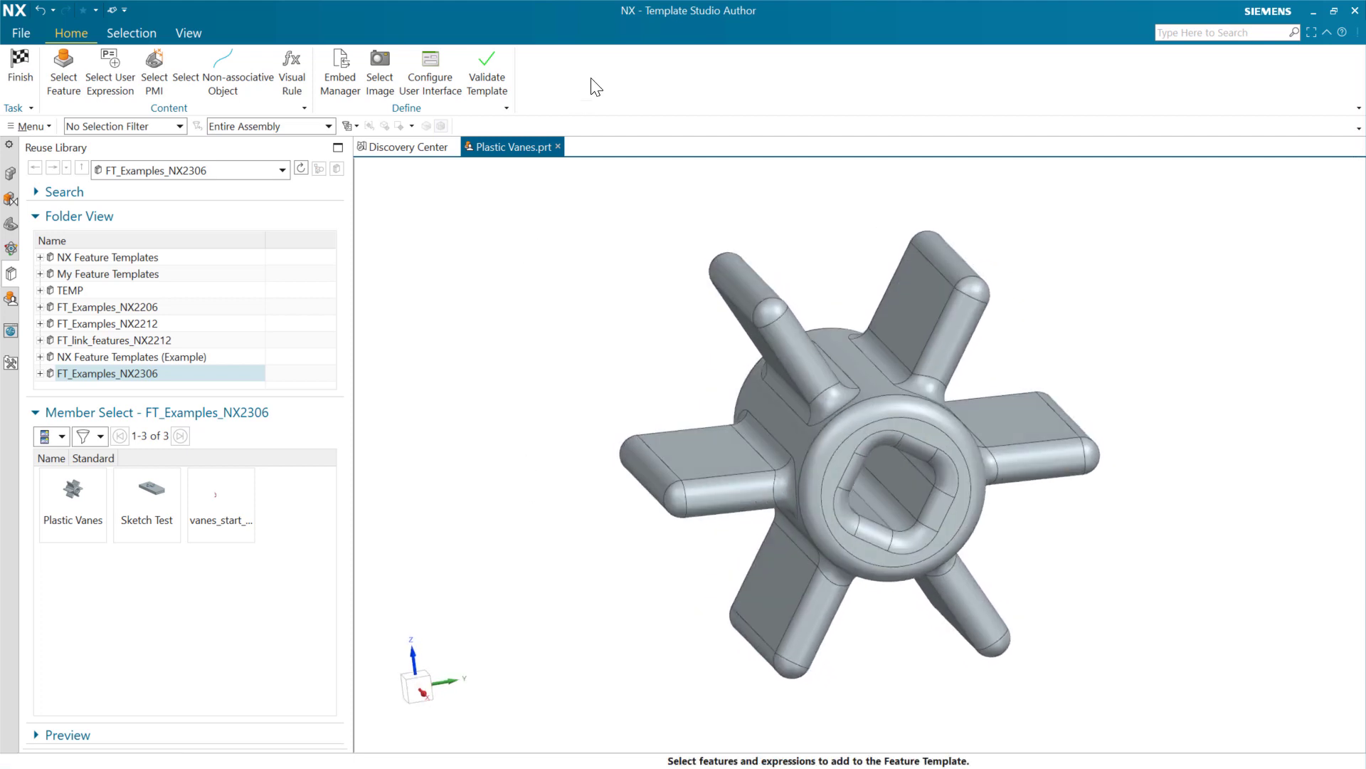
pyautogui.moveTo(574, 436); pyautogui.dragTo(556, 434, button='middle')
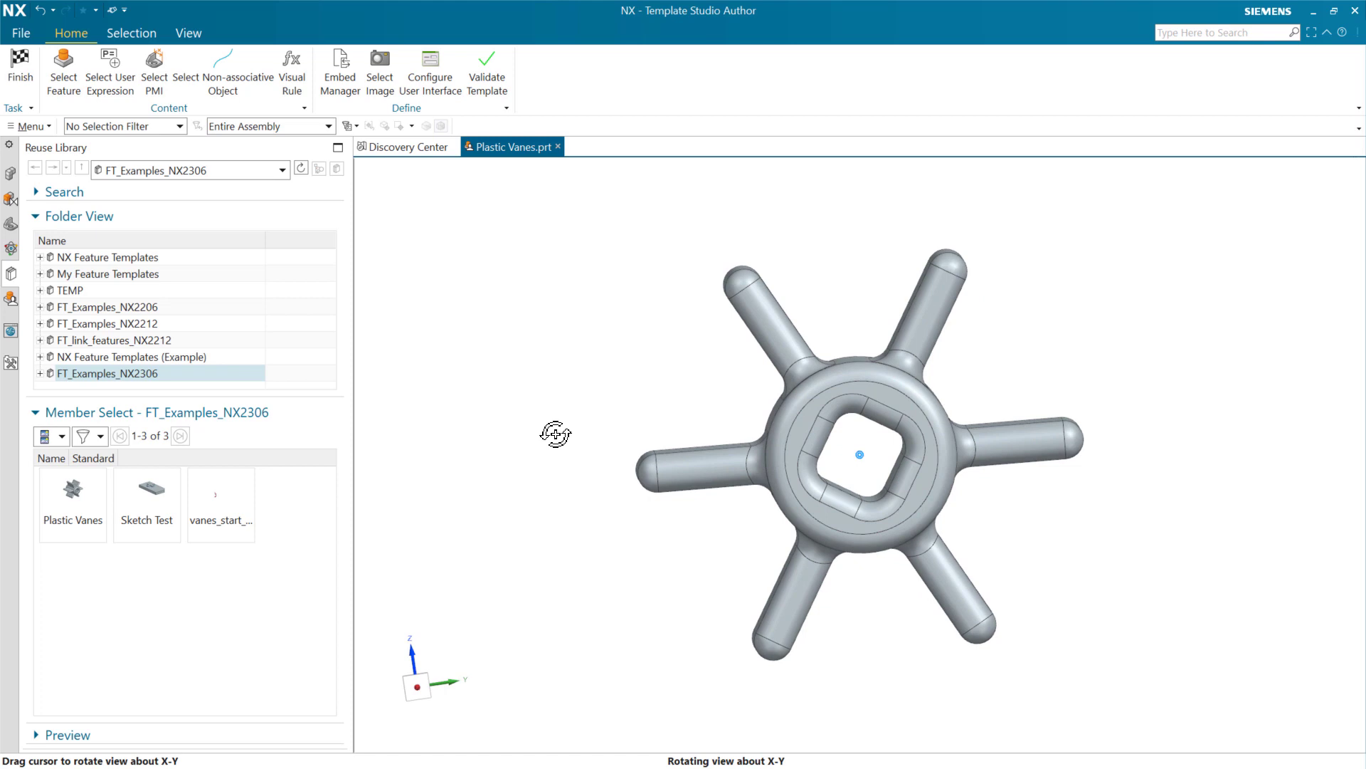
pyautogui.moveTo(556, 434); pyautogui.dragTo(569, 461, button='middle')
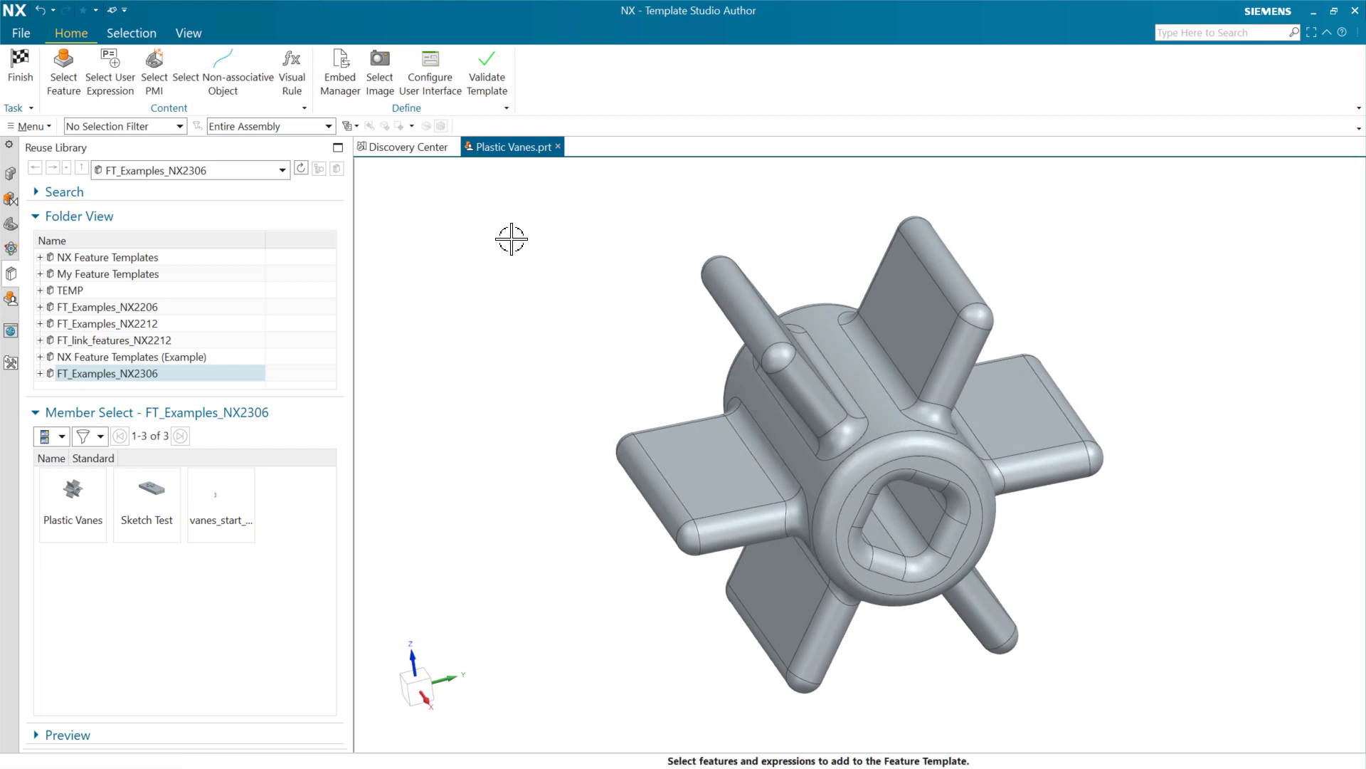
pyautogui.click(433, 75)
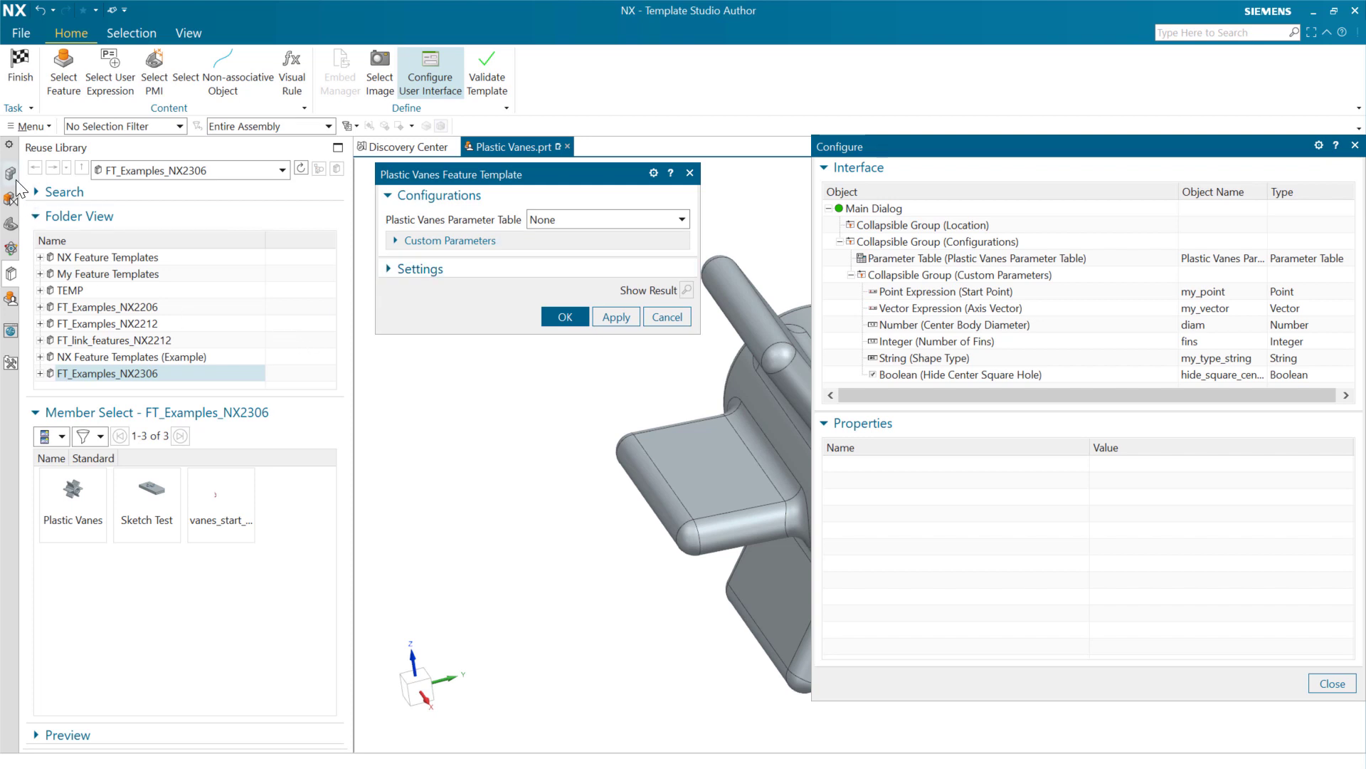
pyautogui.click(11, 298)
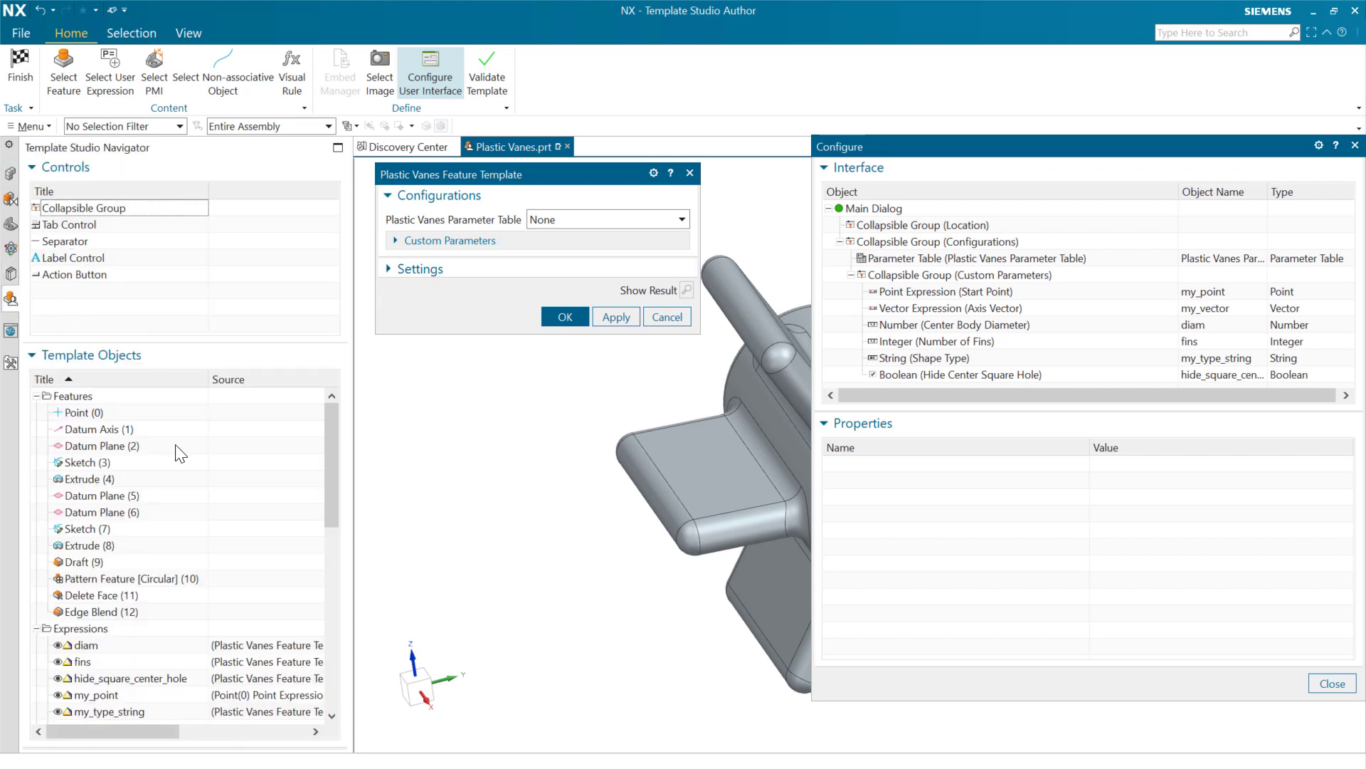
pyautogui.scroll(-10, 180, 610)
pyautogui.scroll(-1, 180, 610)
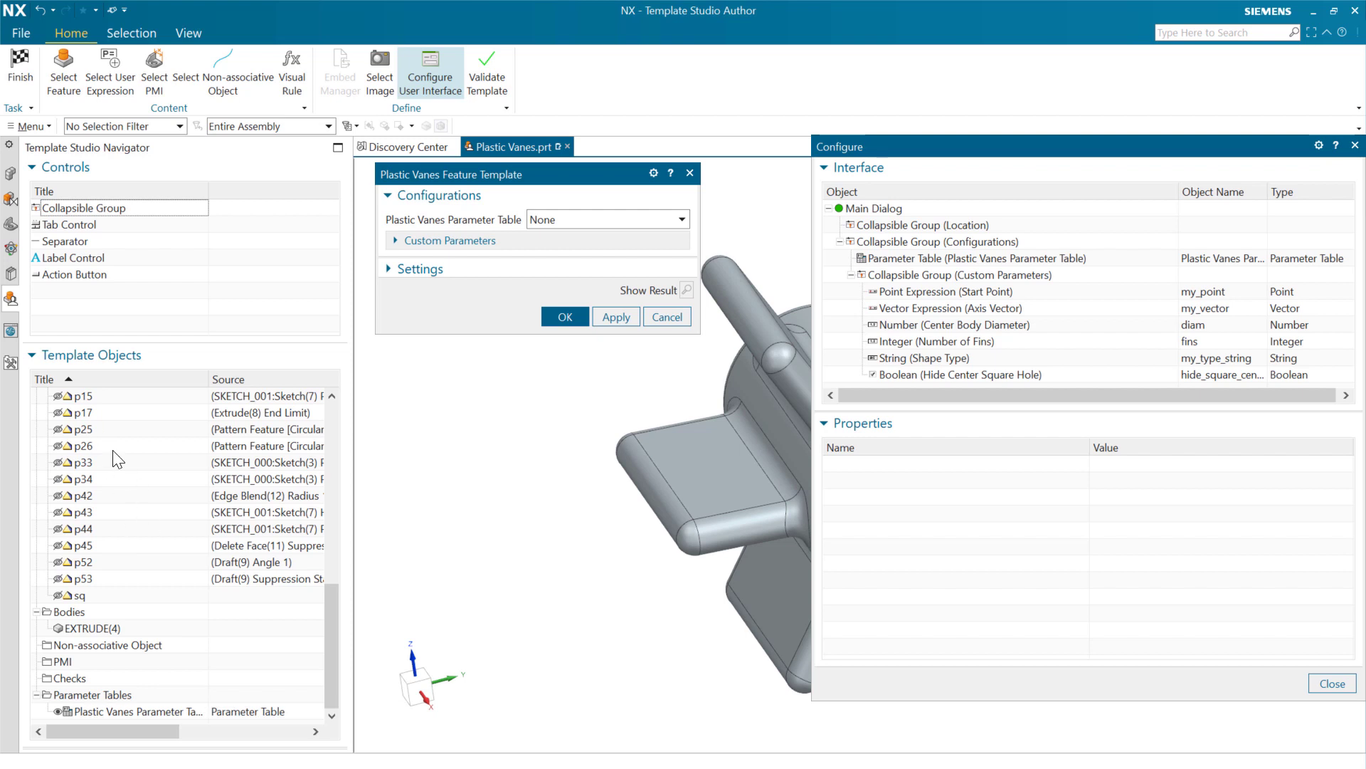
pyautogui.scroll(10, 143, 503)
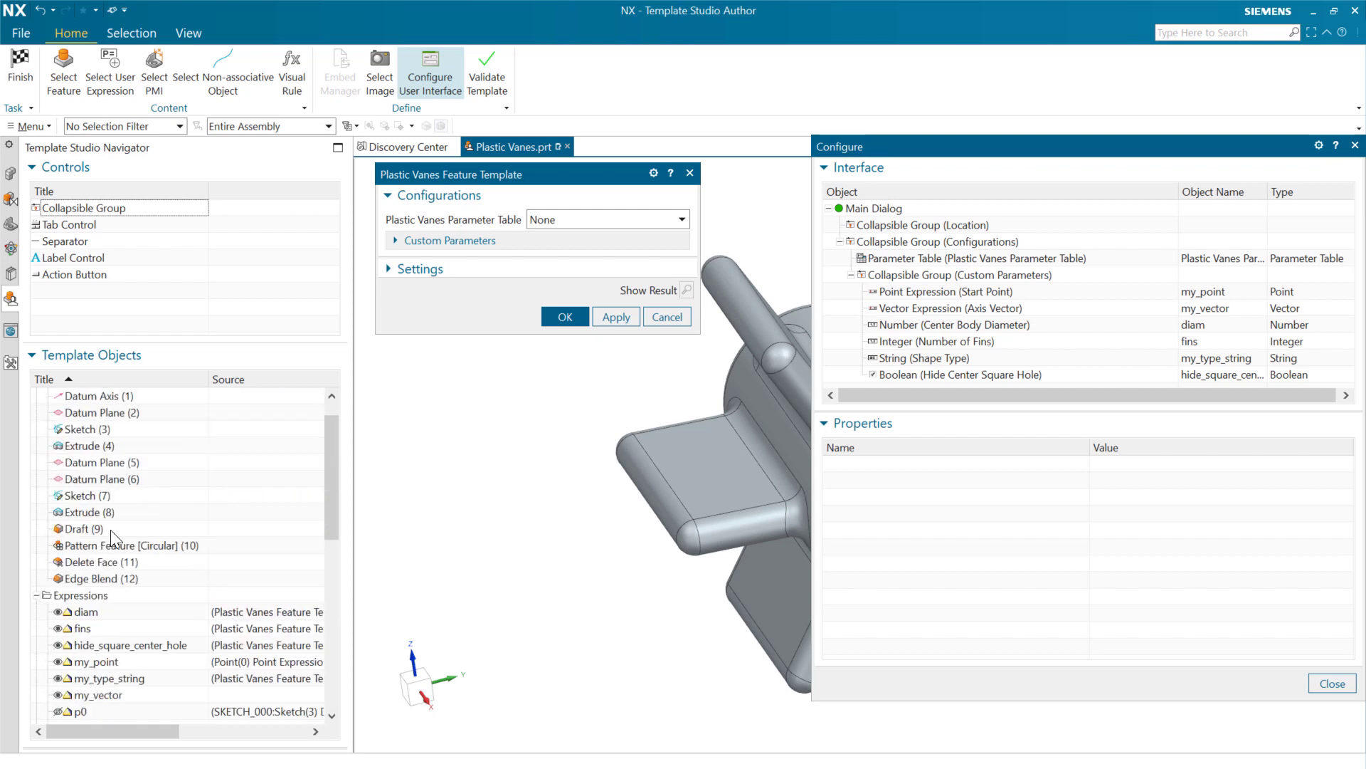
pyautogui.scroll(-2, 118, 576)
pyautogui.scroll(-8, 123, 576)
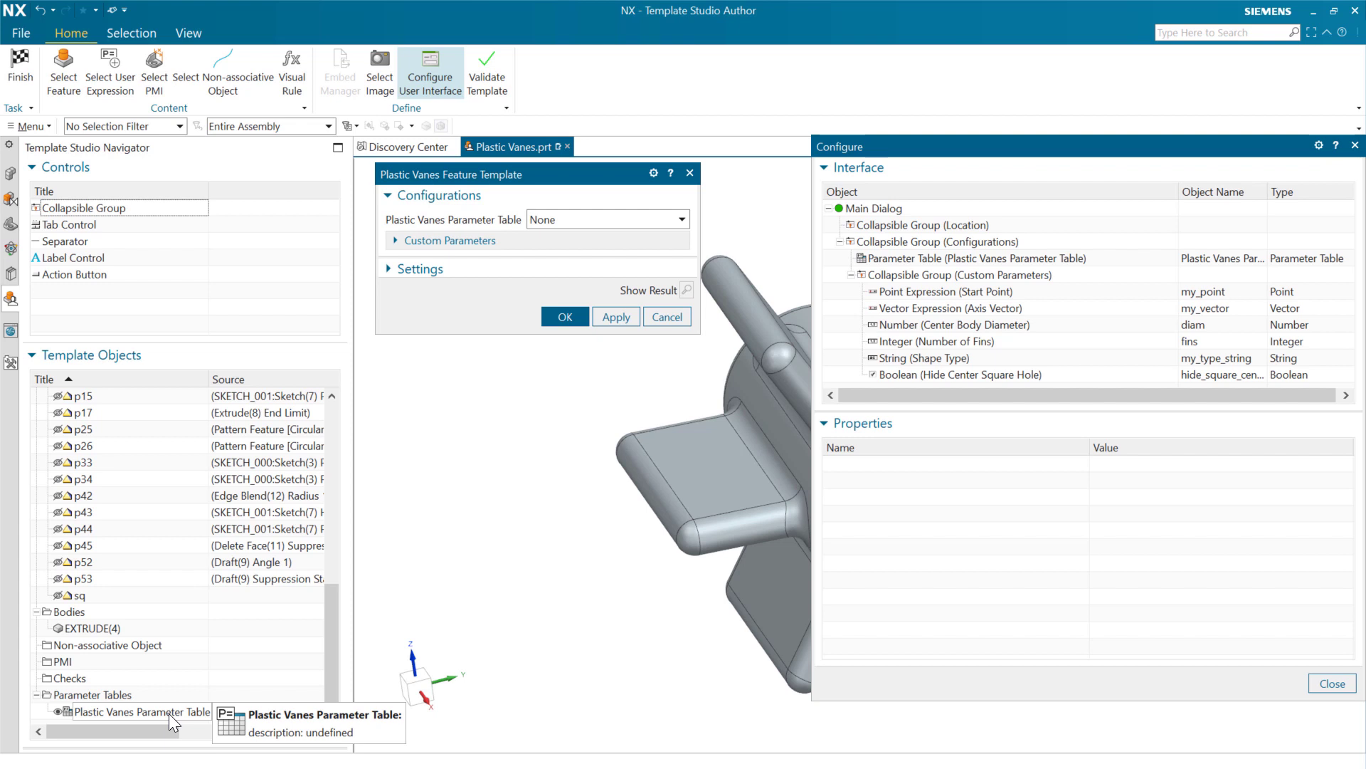
# - Check the Parameter Table configuration list, leave it at None, and select the Parameter Table row
pyautogui.click(681, 220)
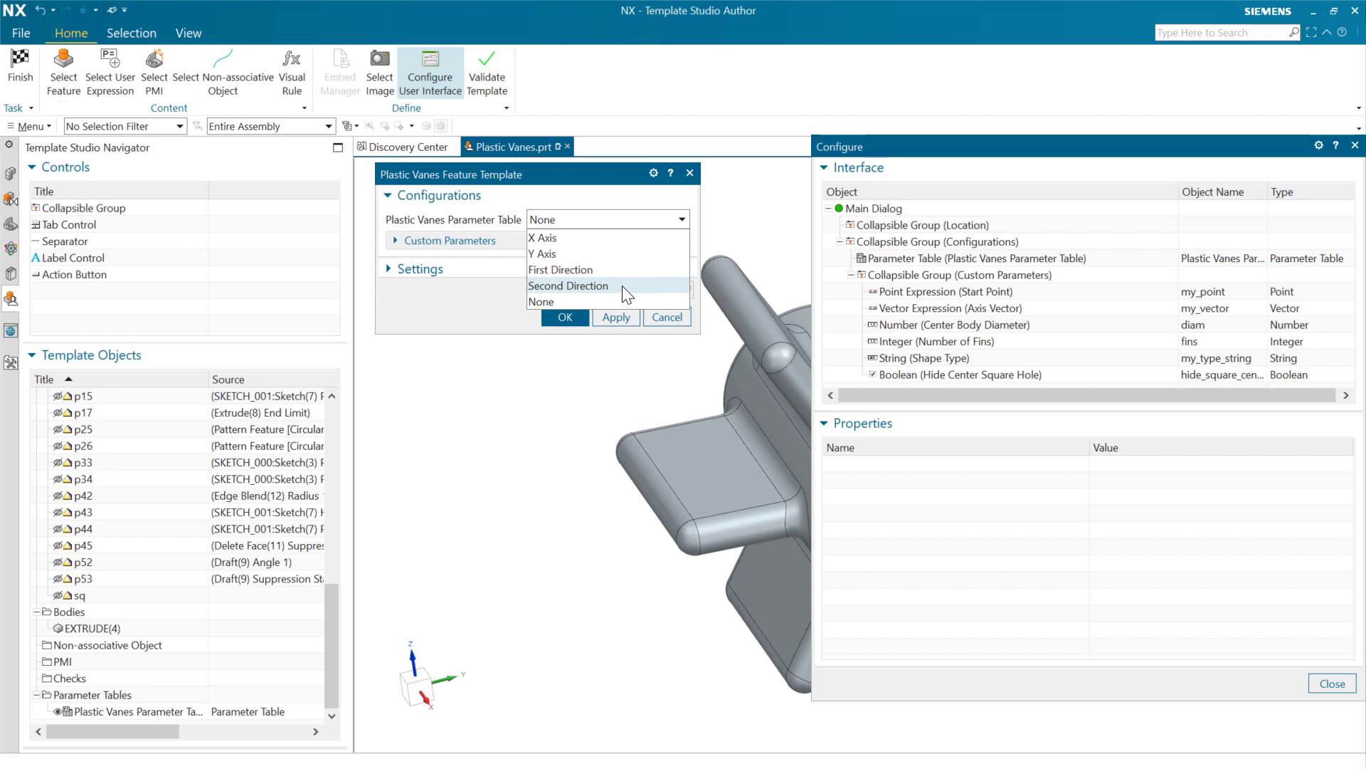
pyautogui.click(682, 218)
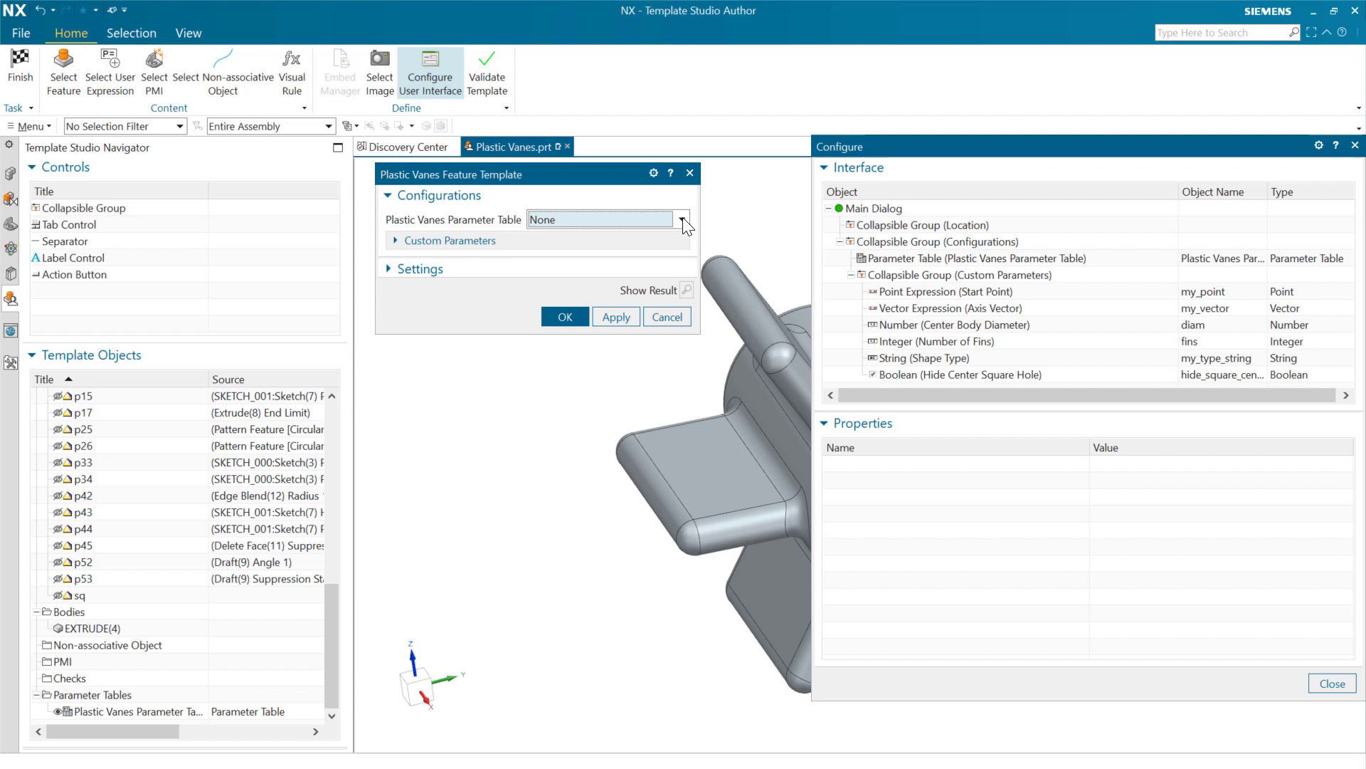
pyautogui.click(926, 259)
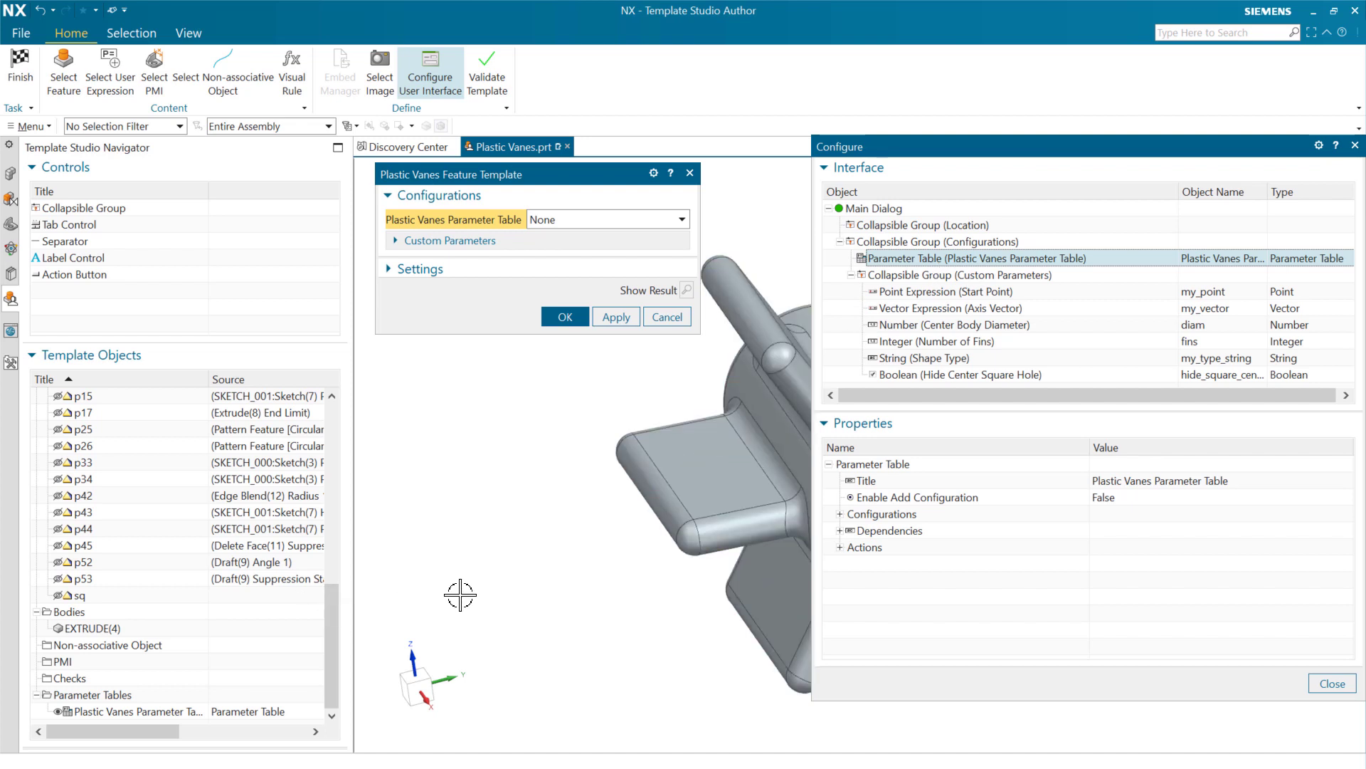
# - Expand Custom Parameters, keep Shape Type Straight, and leave Hide Center Square Hole off
pyautogui.click(395, 242)
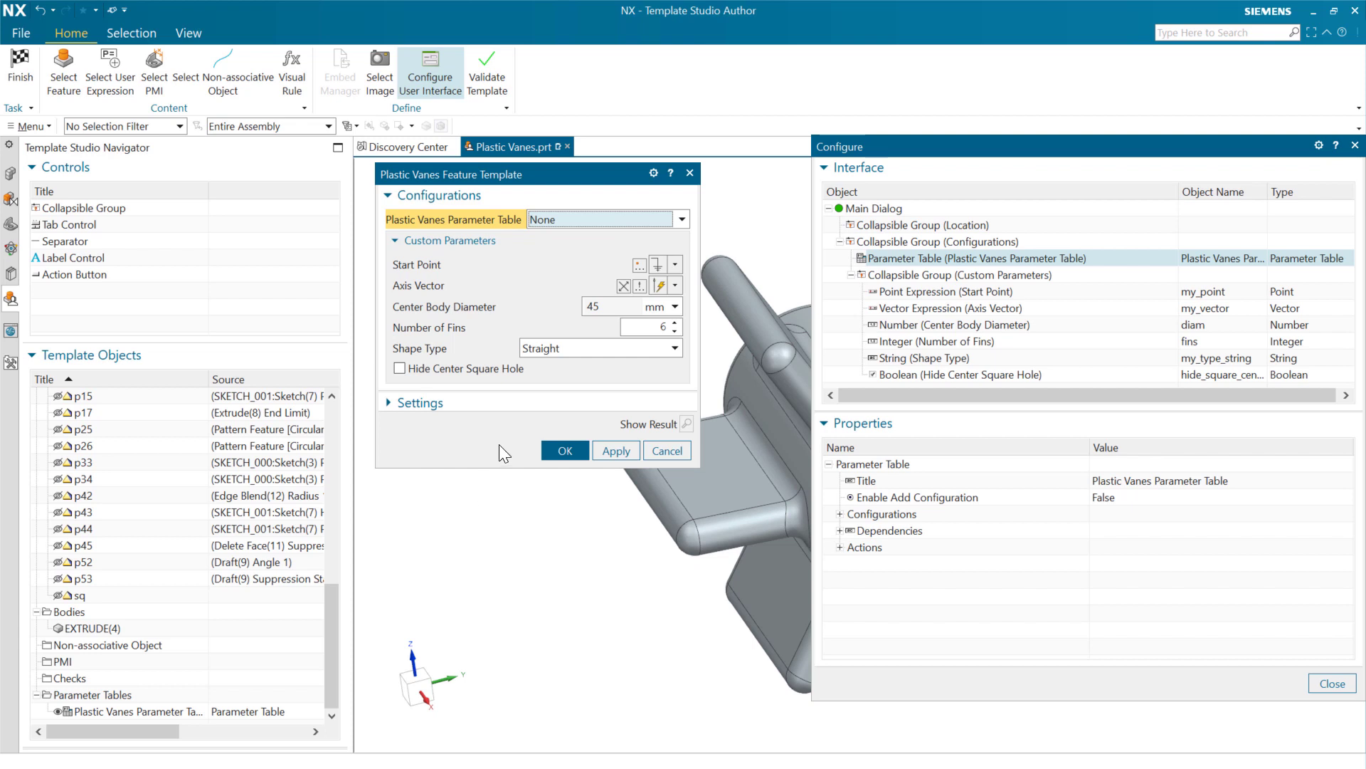
pyautogui.click(554, 349)
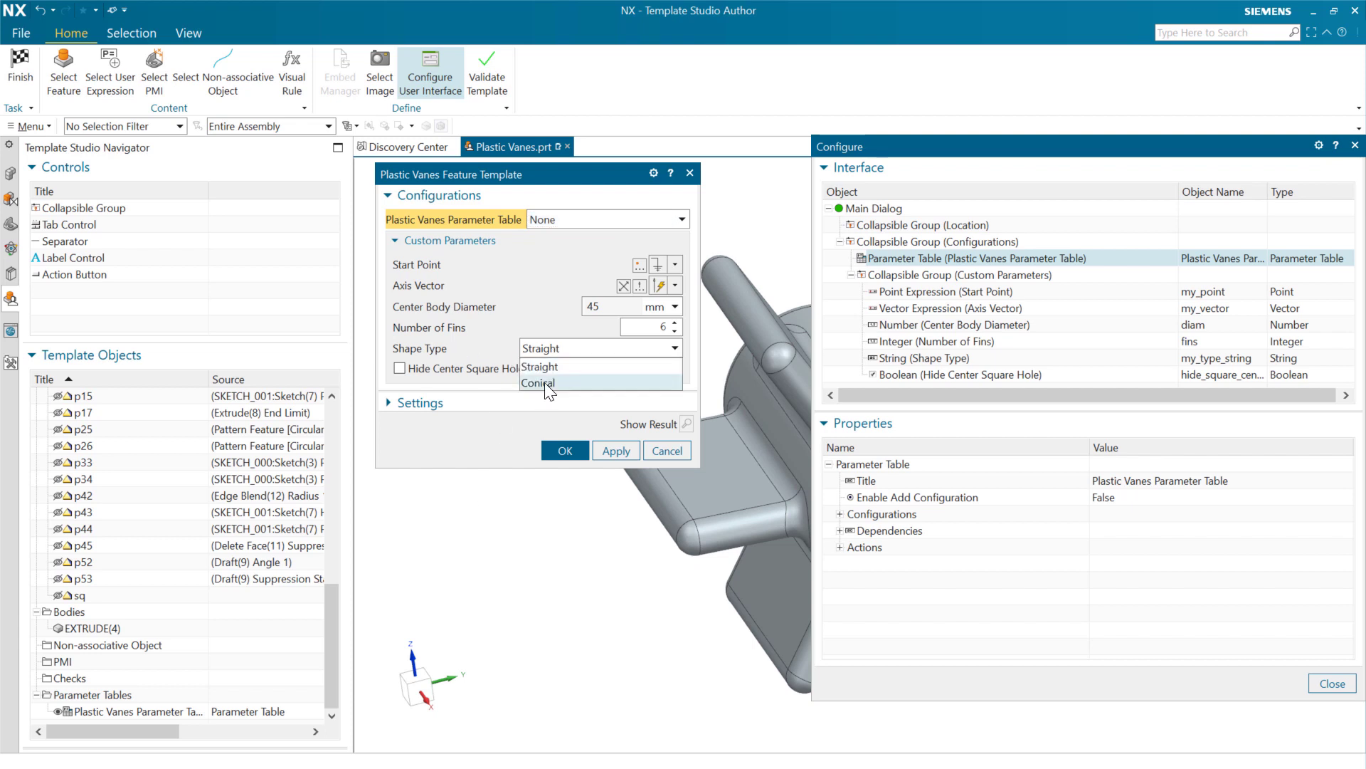
pyautogui.click(548, 363)
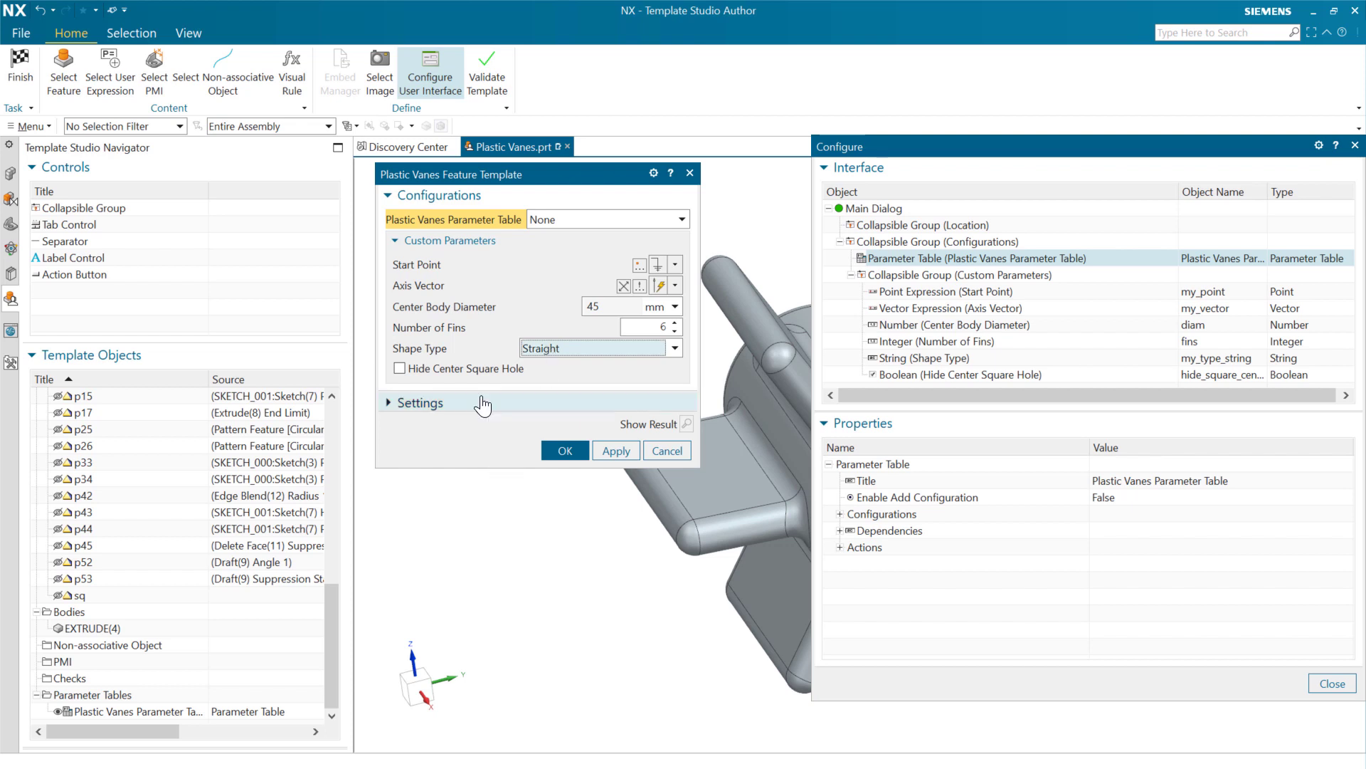
pyautogui.click(401, 368)
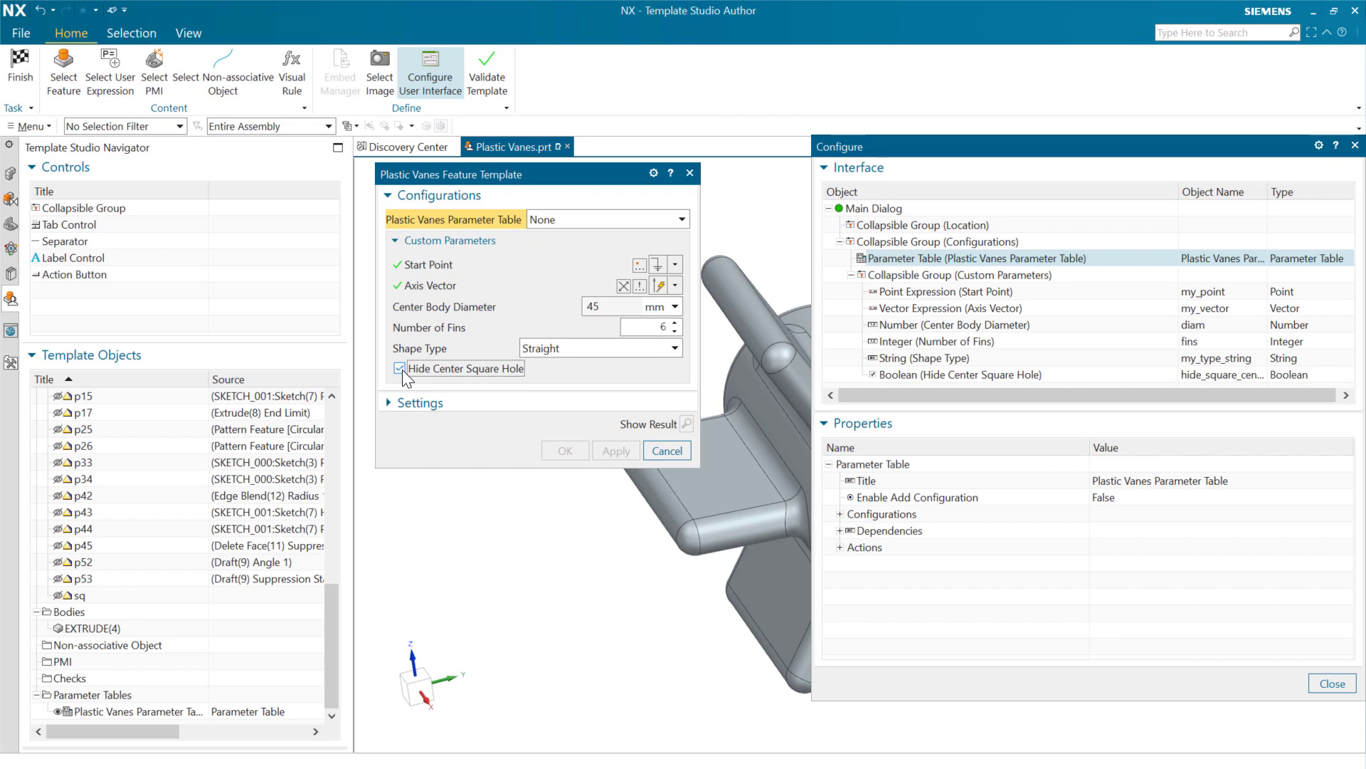
pyautogui.click(401, 369)
# - Exit Template Studio and open Plastic Vanes Parameter Table from Tools > Parameter Tables
pyautogui.click(23, 33)
pyautogui.click(47, 104)
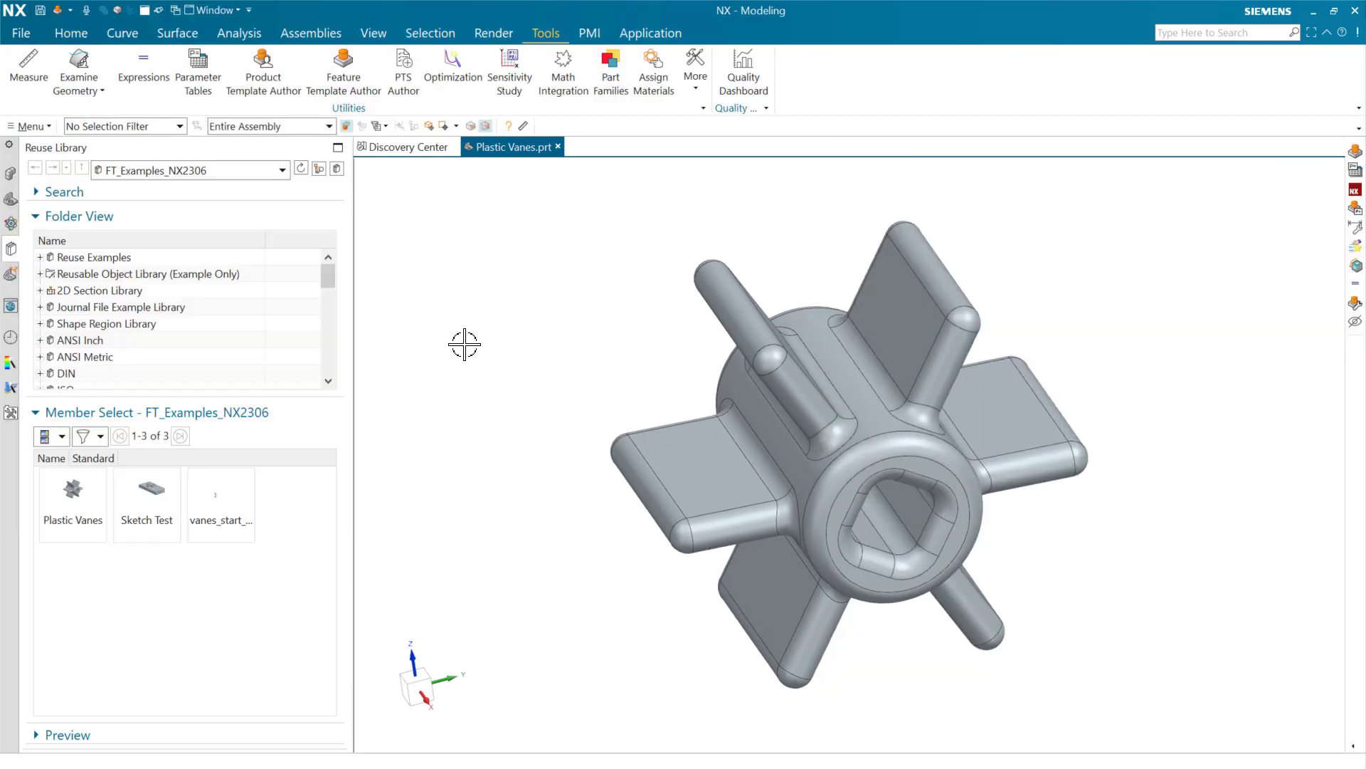
pyautogui.click(202, 80)
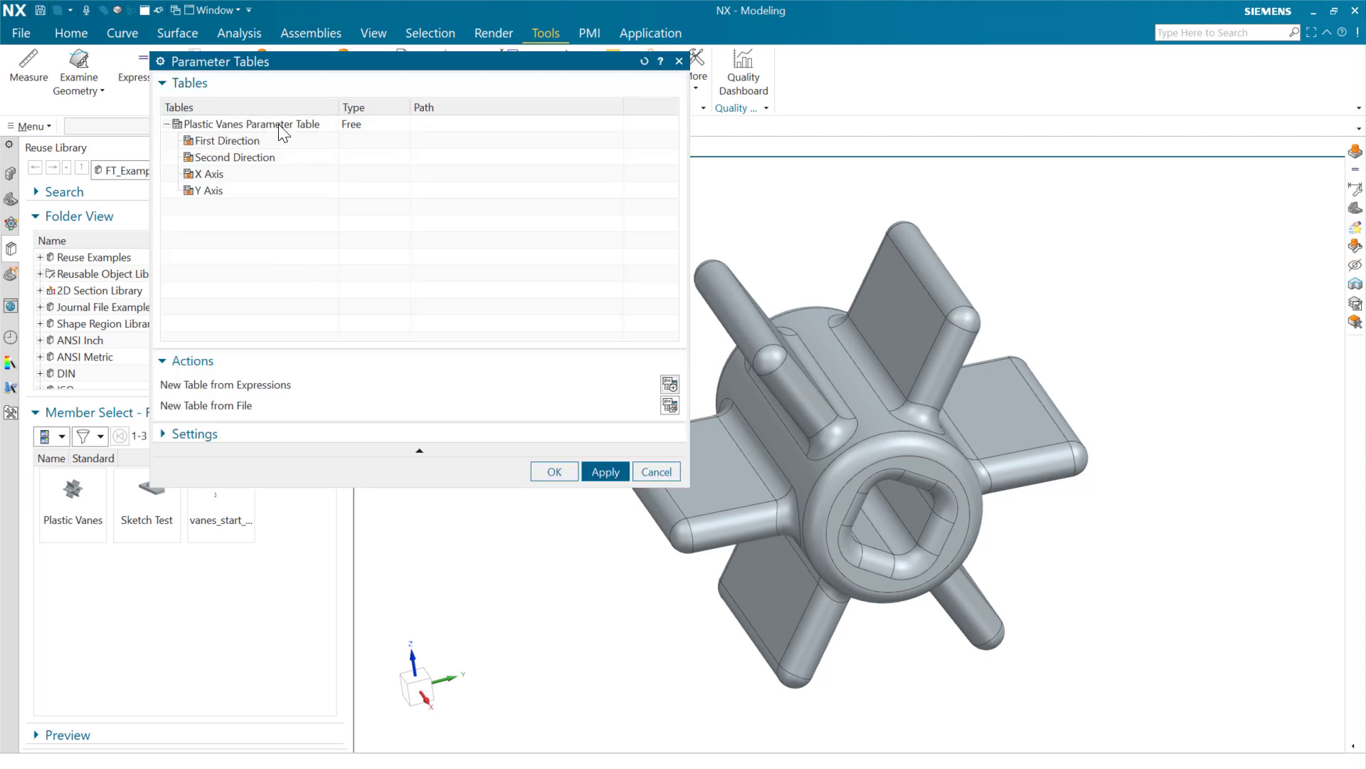
pyautogui.doubleClick(279, 124)
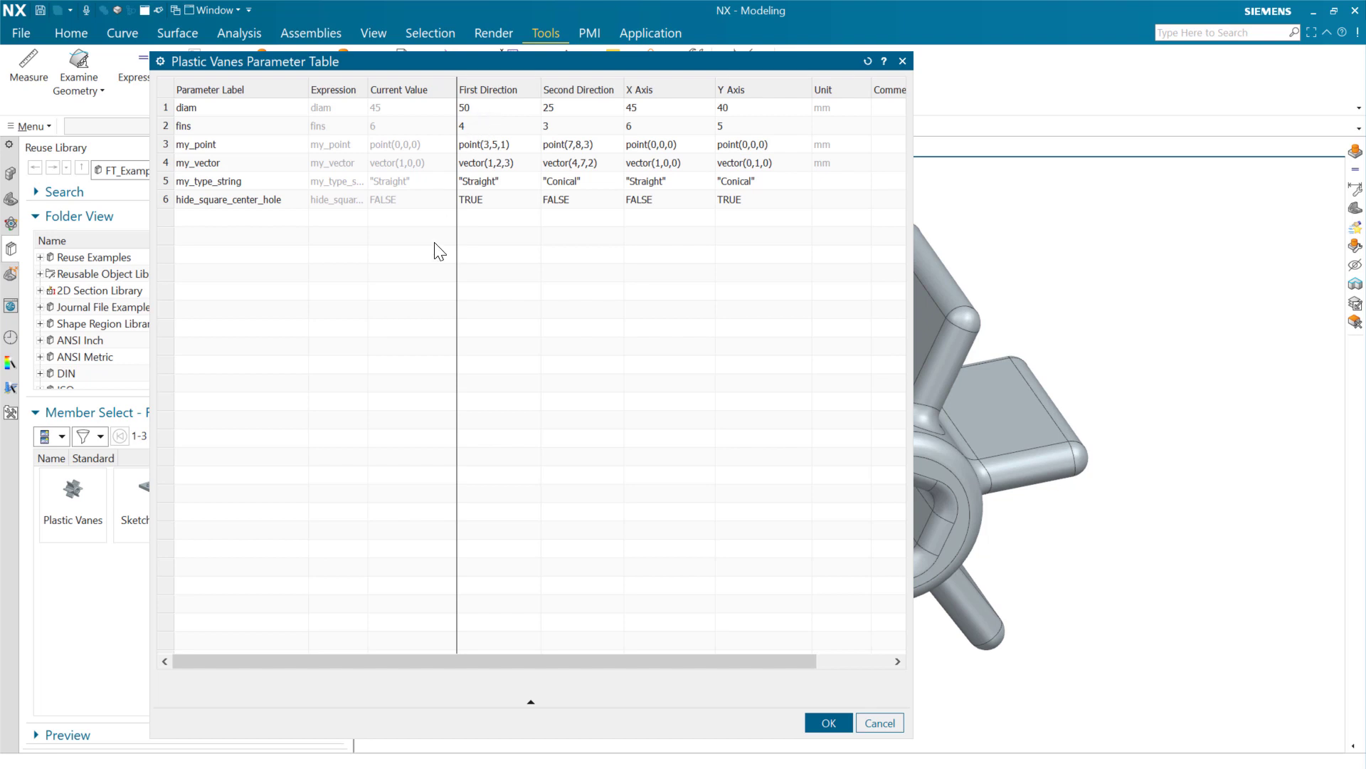
pyautogui.click(502, 144)
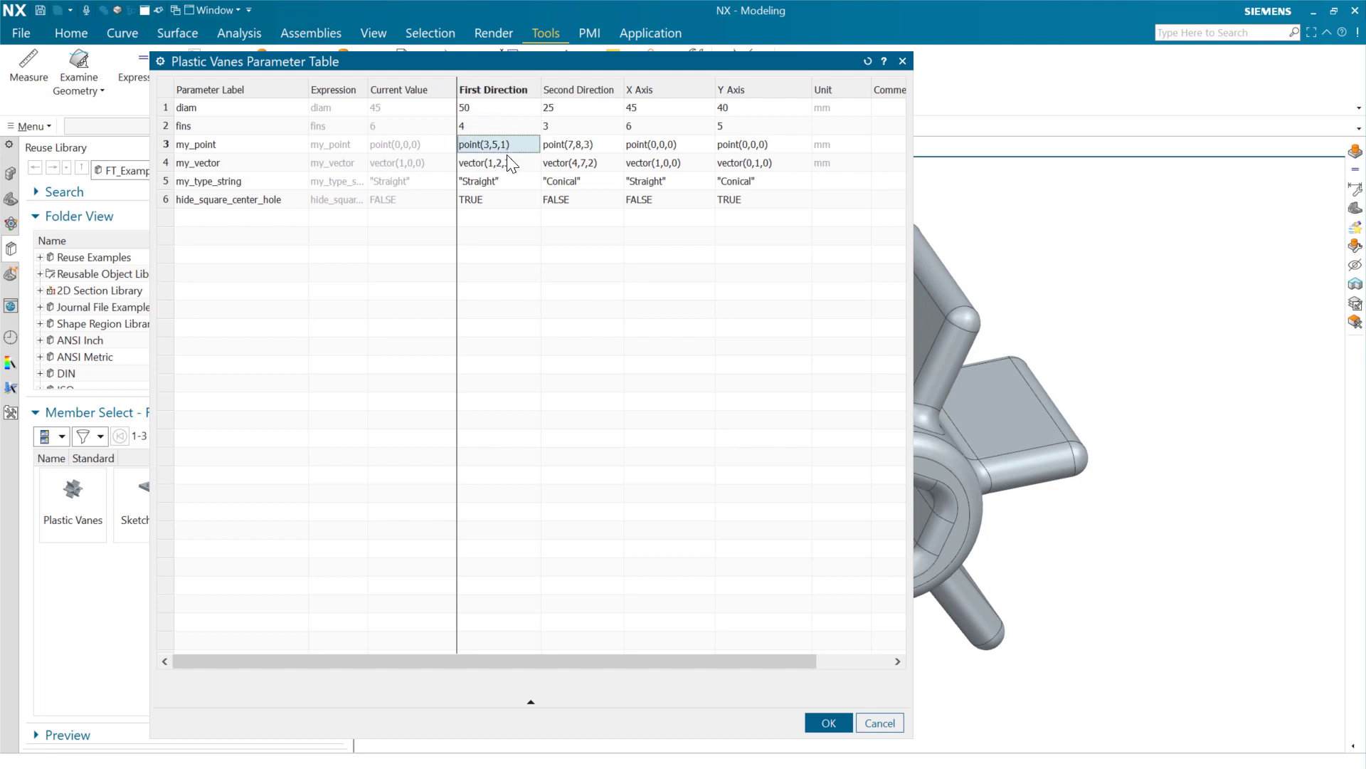
pyautogui.click(506, 164)
pyautogui.click(510, 183)
pyautogui.click(507, 199)
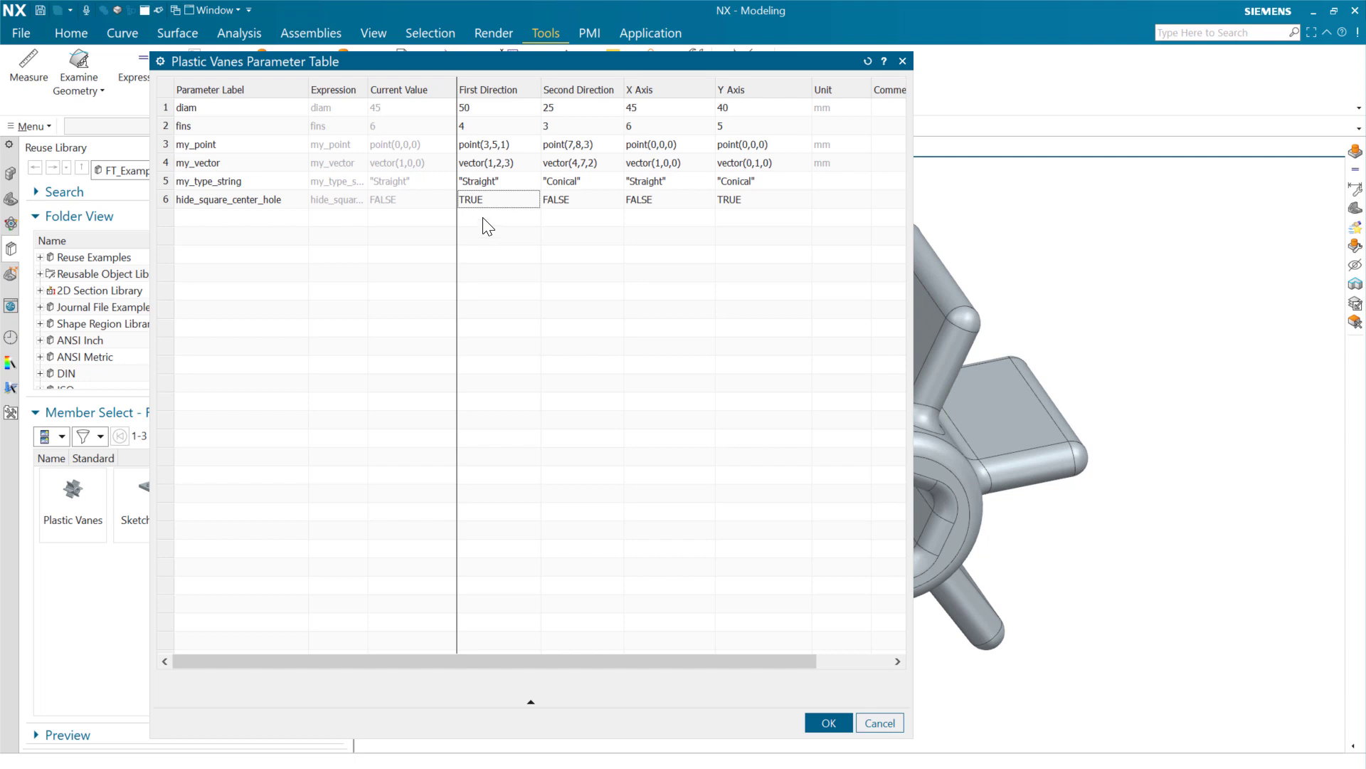
pyautogui.click(488, 108)
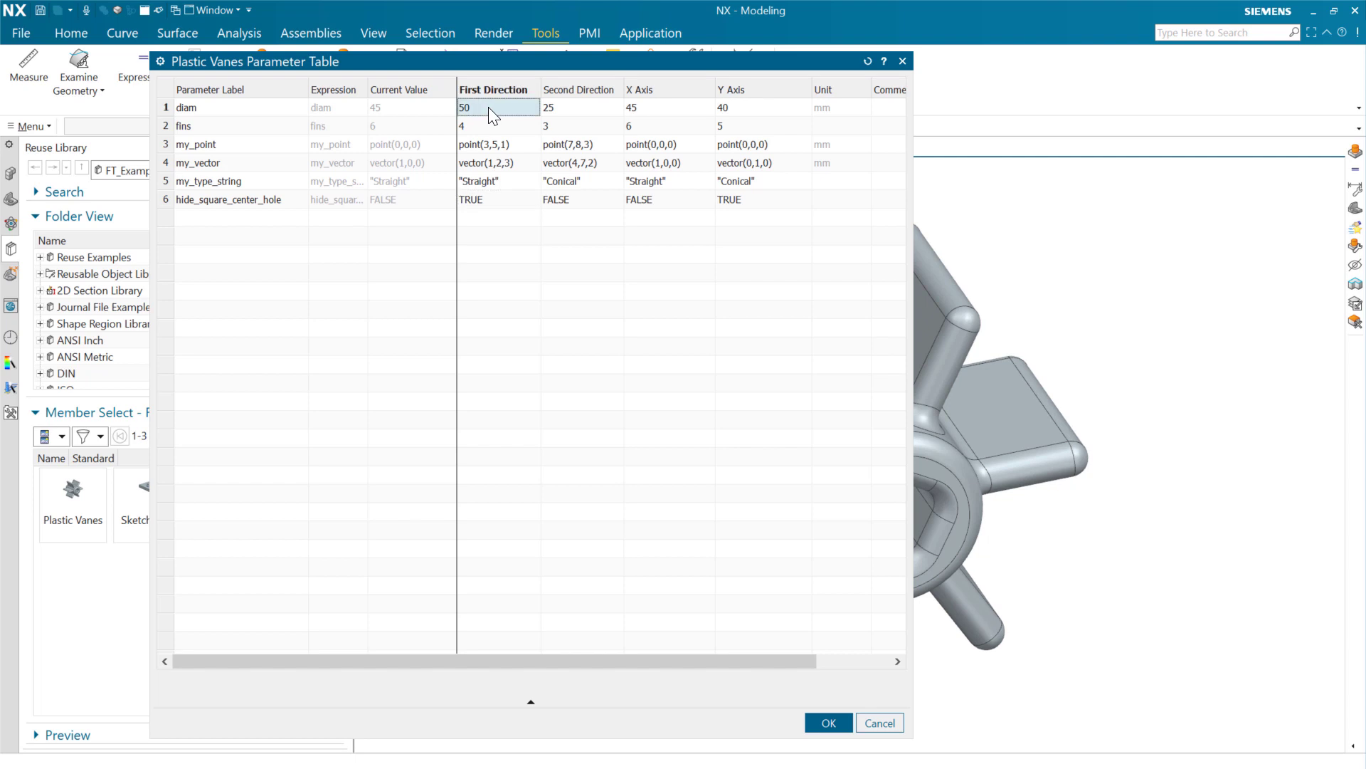
pyautogui.click(486, 124)
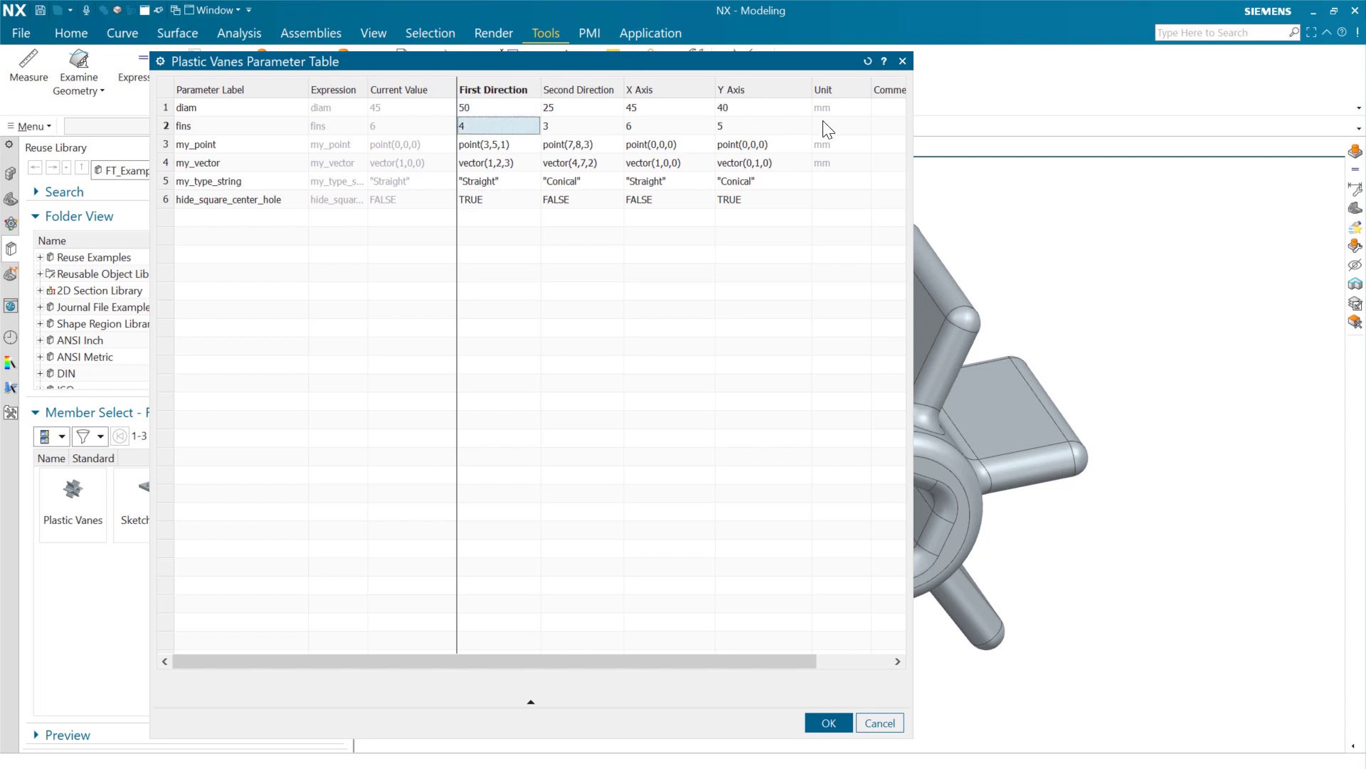
pyautogui.click(516, 145)
pyautogui.click(506, 162)
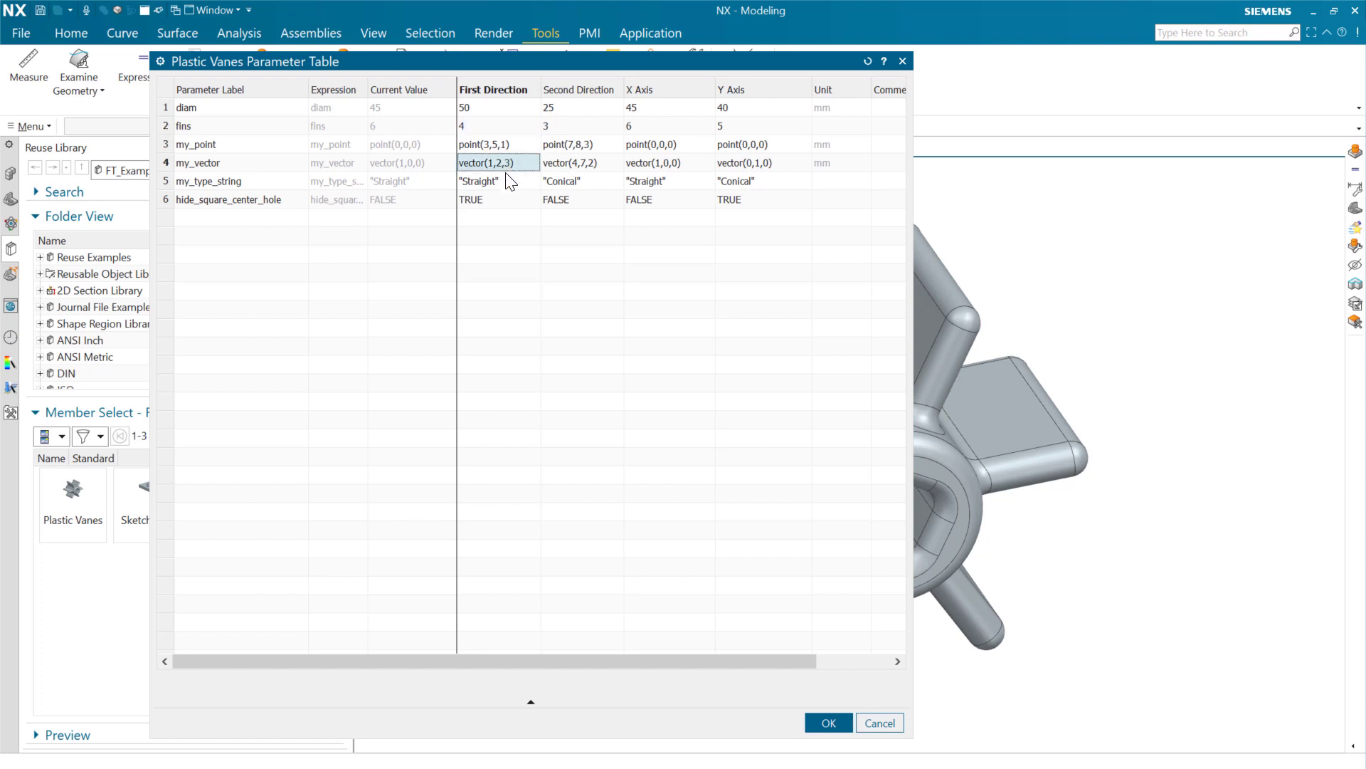
pyautogui.click(496, 201)
pyautogui.click(501, 228)
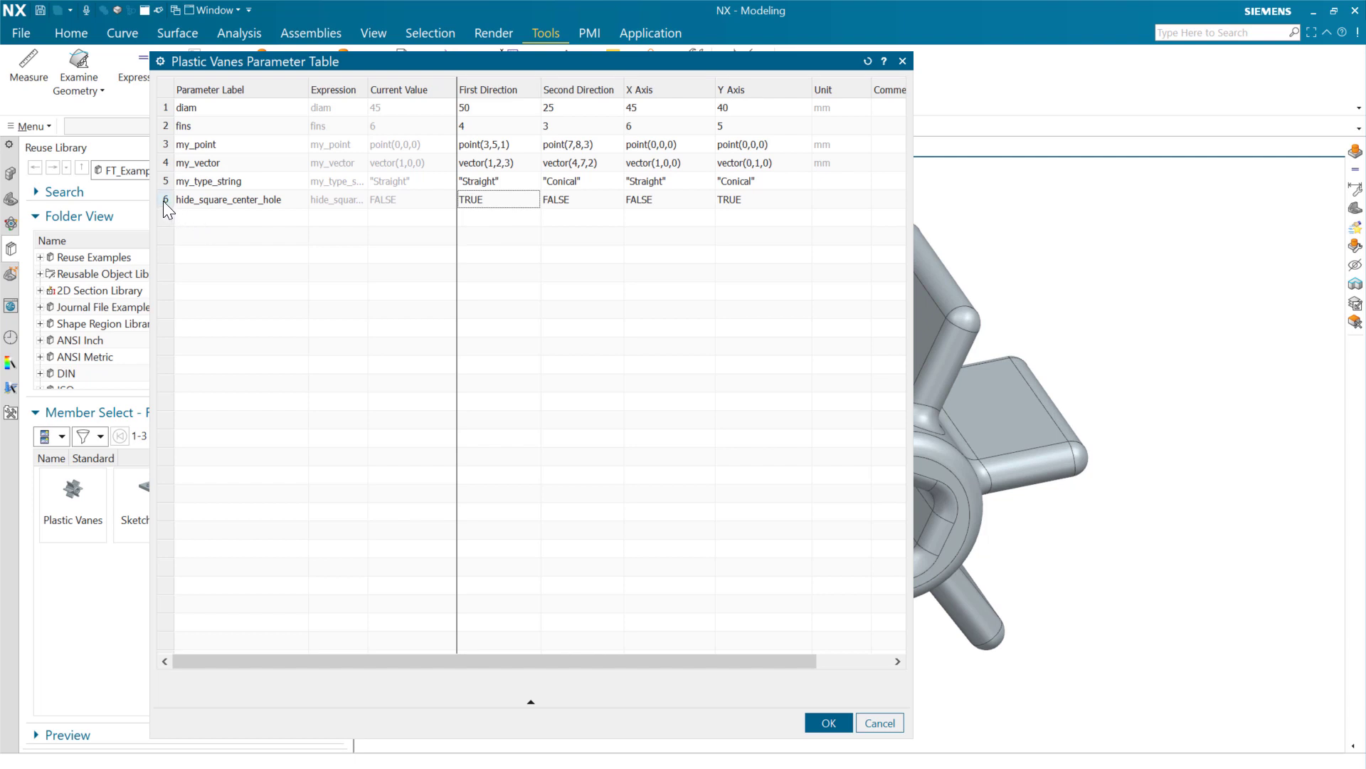
# - Drag the hide_square_center_hole row below my_type_string to the table's last row
pyautogui.click(200, 204)
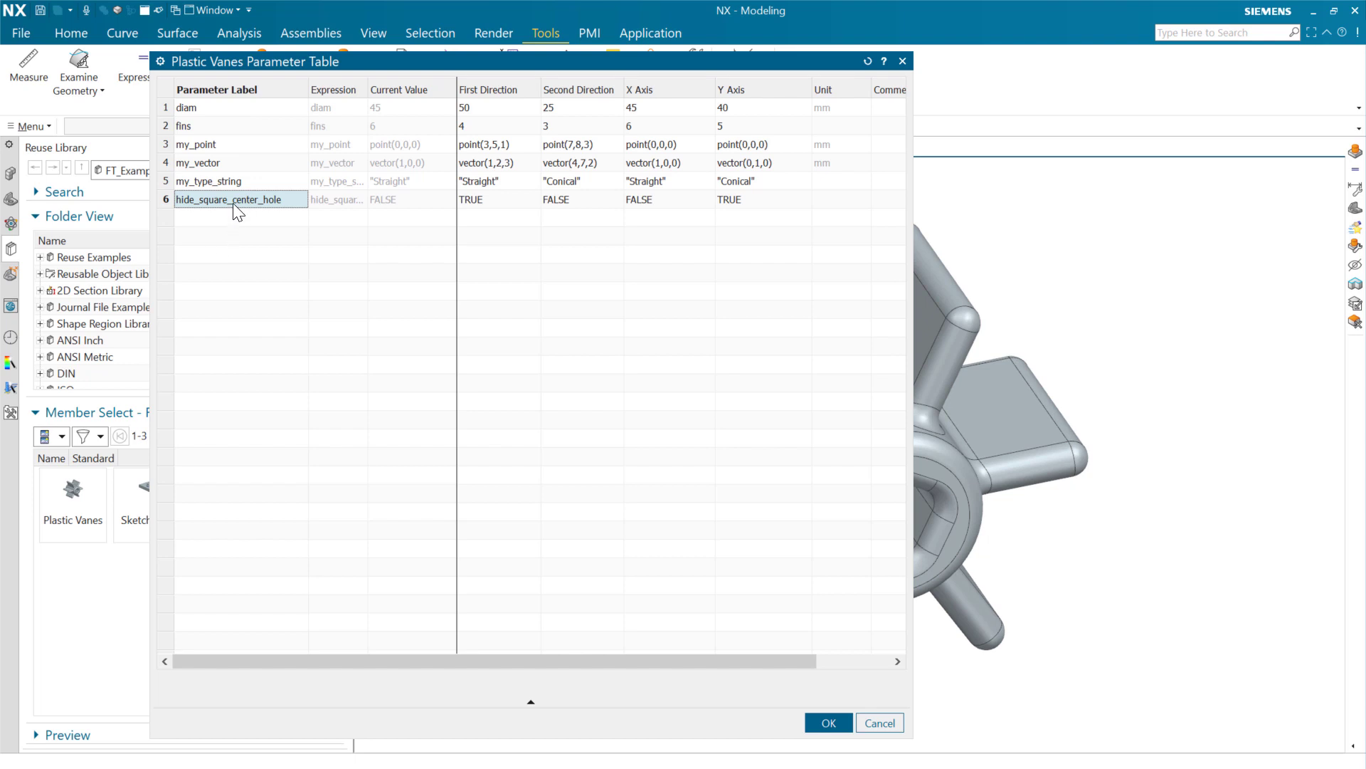
pyautogui.moveTo(232, 201); pyautogui.dragTo(232, 142)
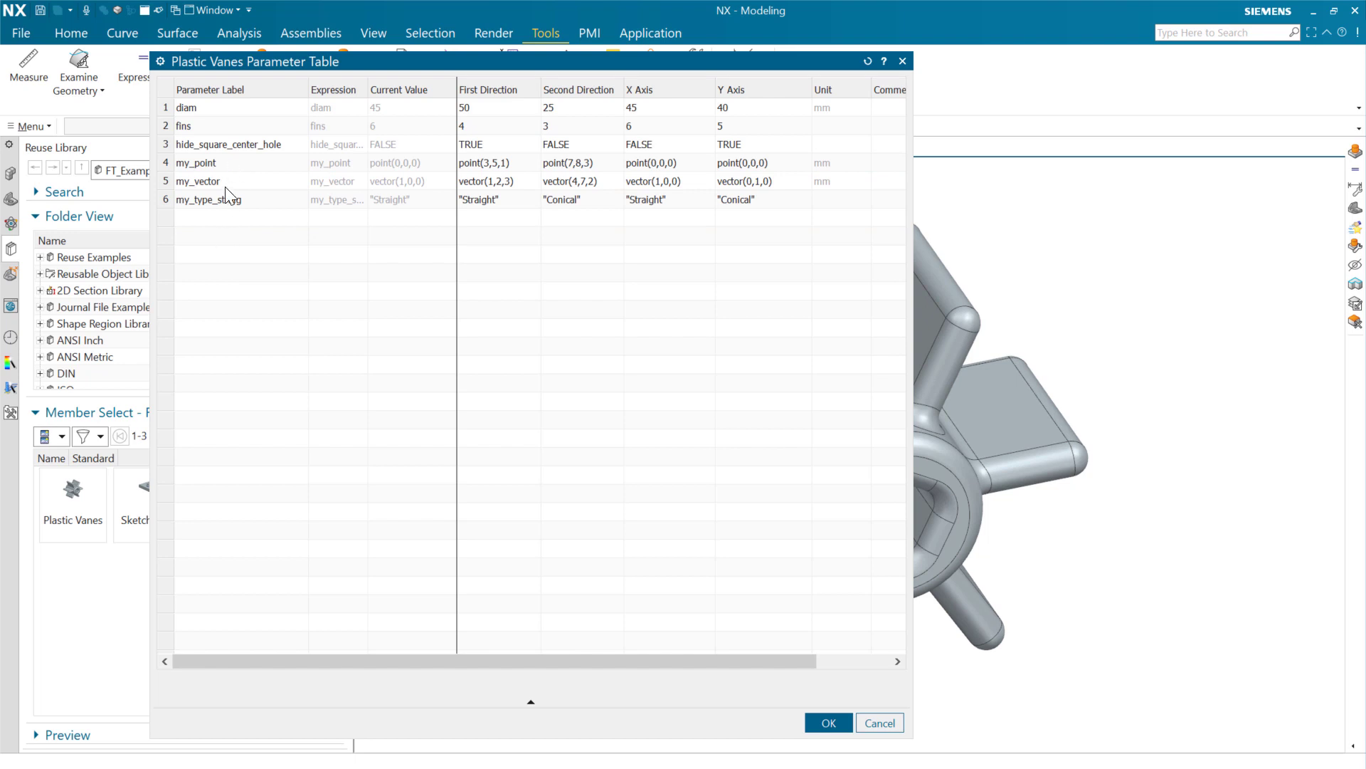
pyautogui.moveTo(238, 146); pyautogui.dragTo(238, 183)
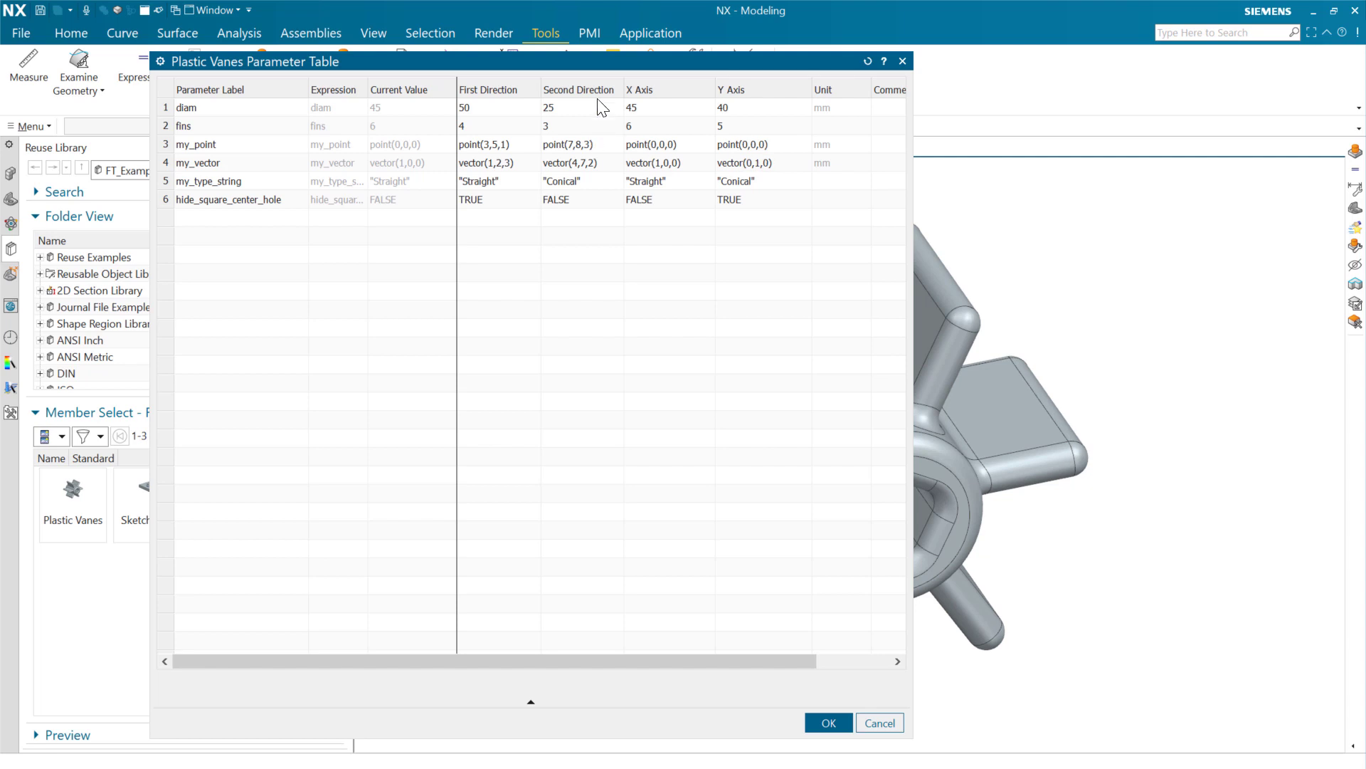
# - Use Configure Columns to move X Axis and Y Axis above First Direction
pyautogui.rightClick(572, 84)
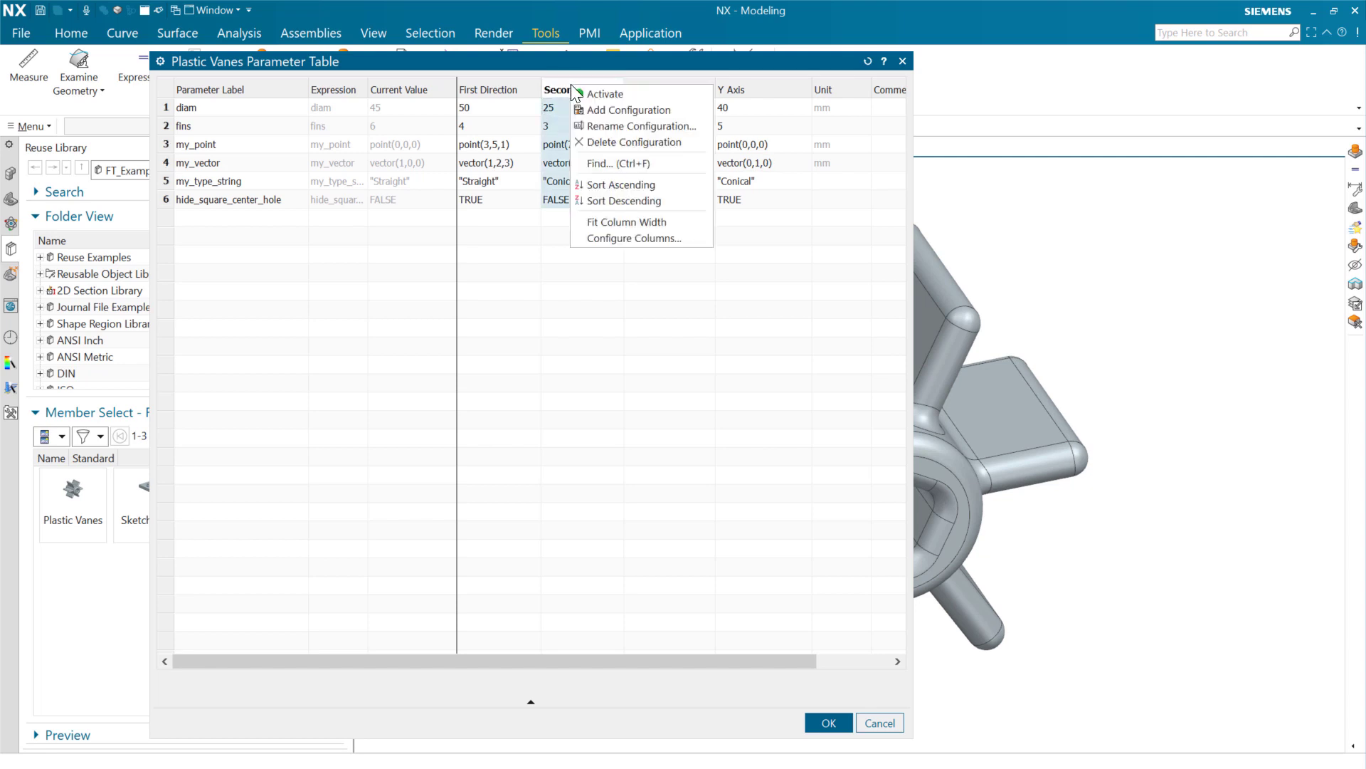
pyautogui.click(650, 240)
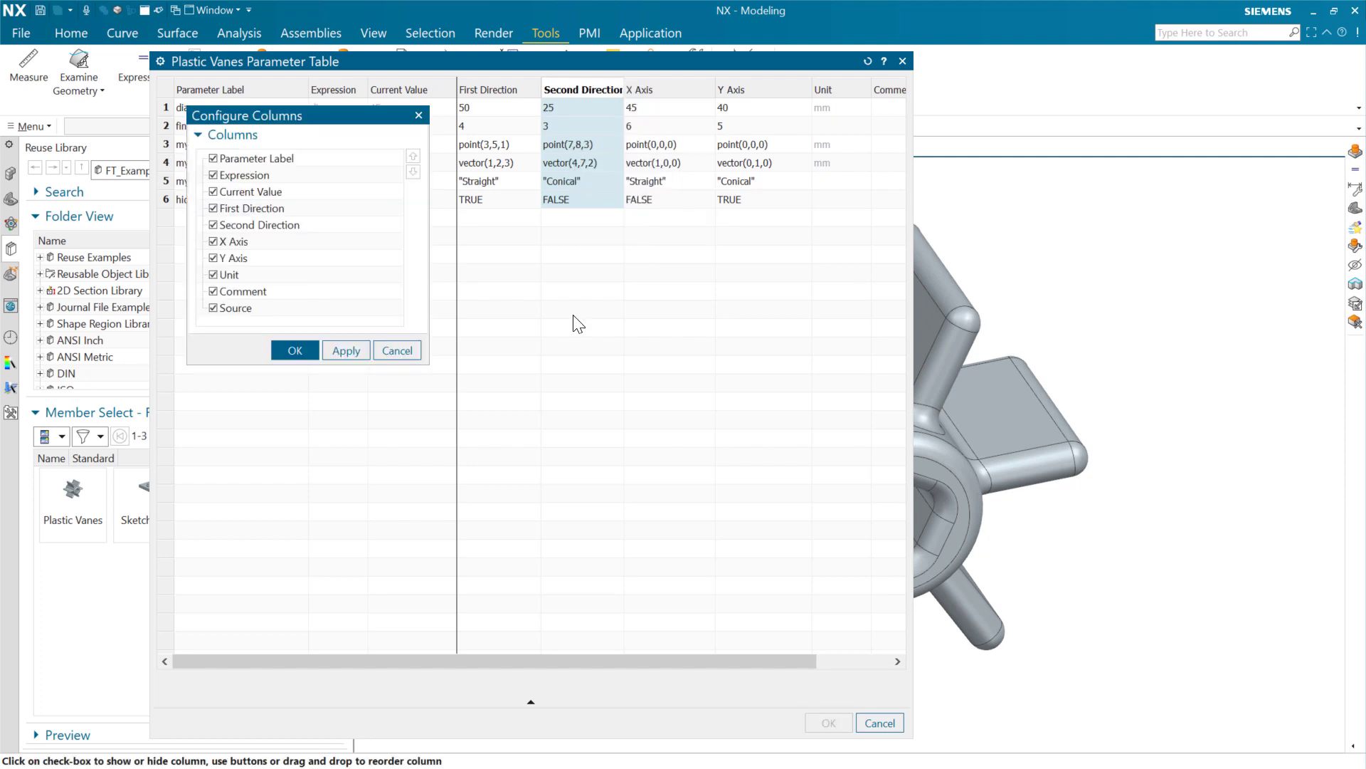
pyautogui.click(284, 242)
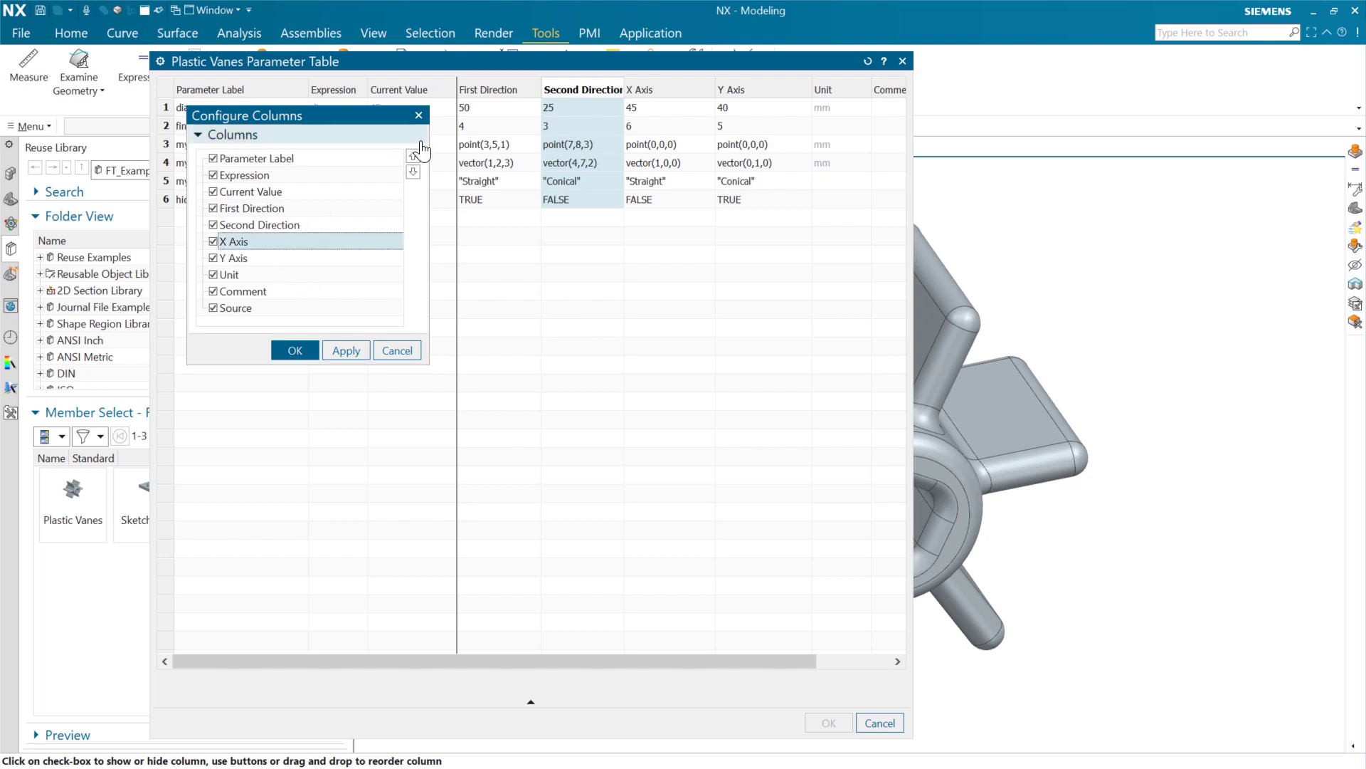
pyautogui.click(413, 155)
pyautogui.click(413, 155)
pyautogui.click(313, 257)
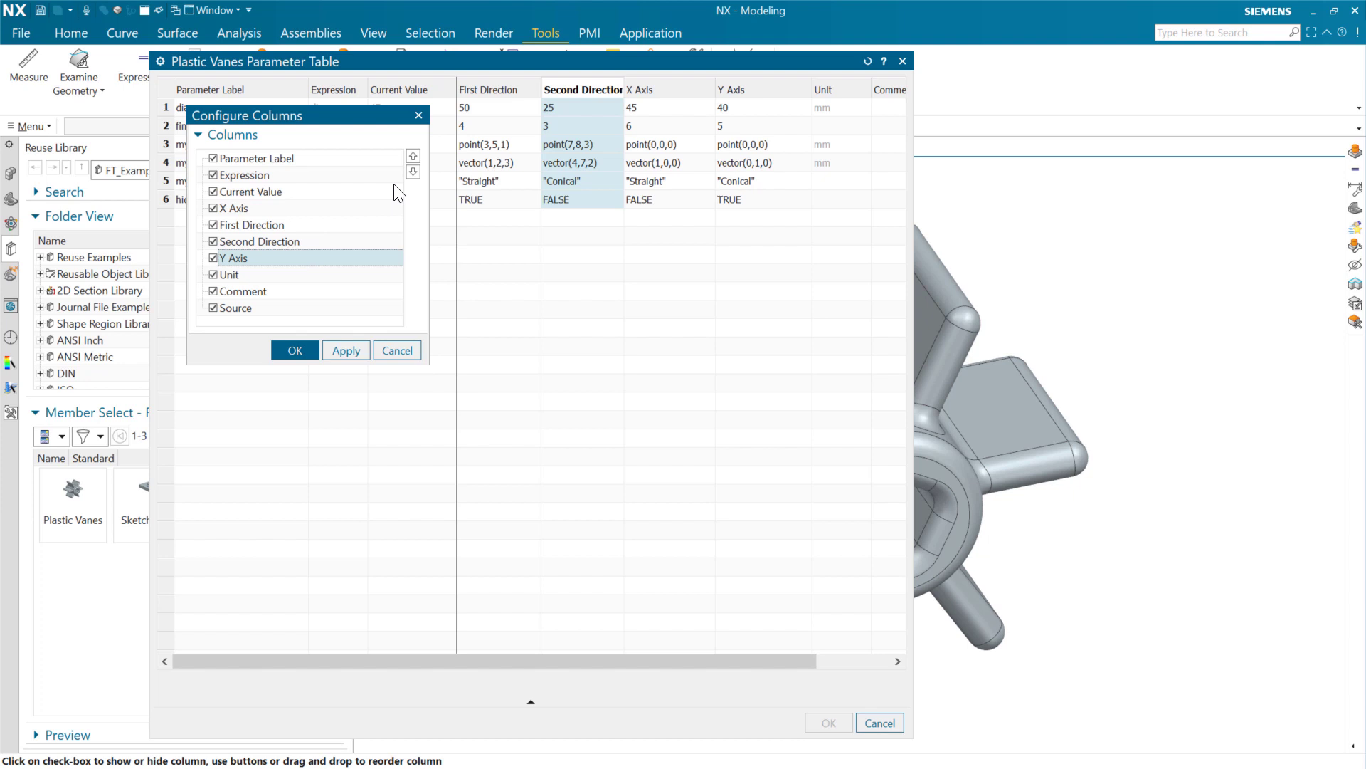
pyautogui.click(413, 155)
pyautogui.click(413, 155)
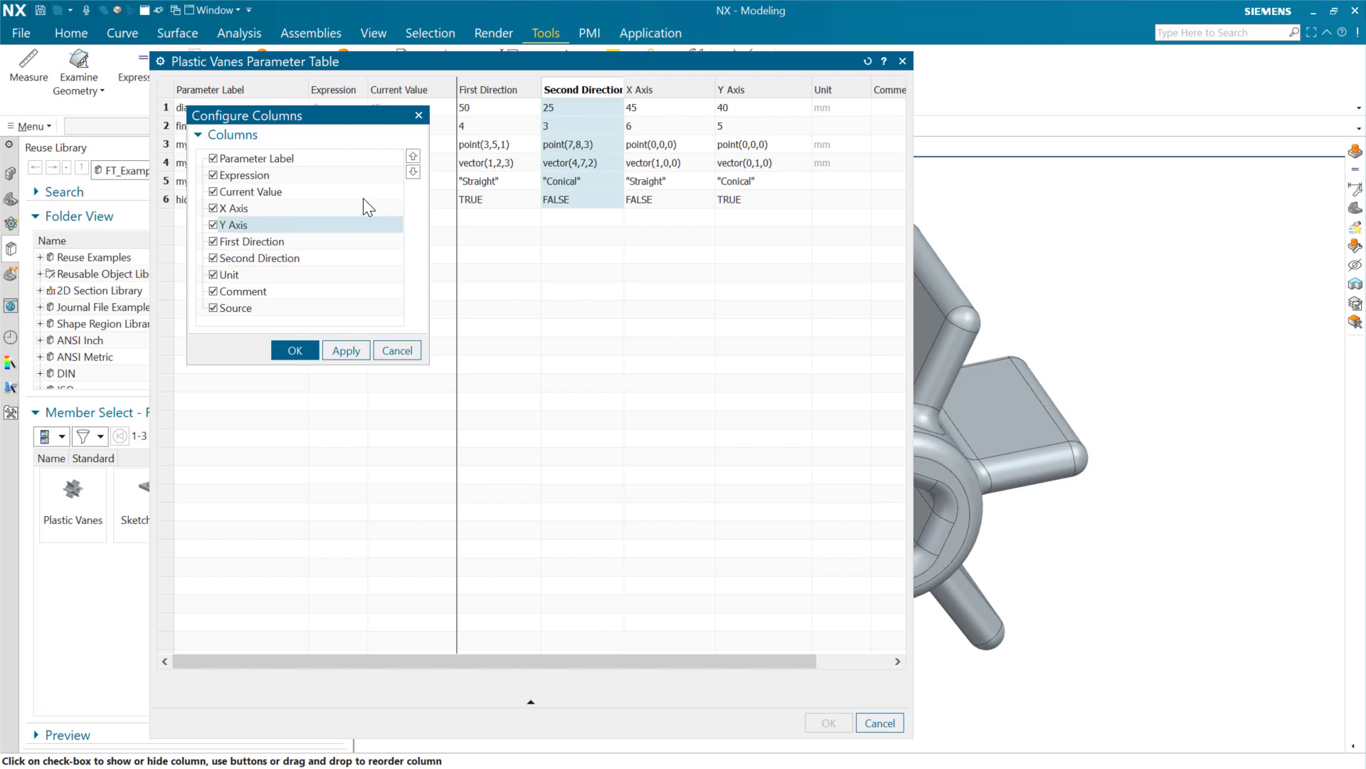
pyautogui.click(293, 349)
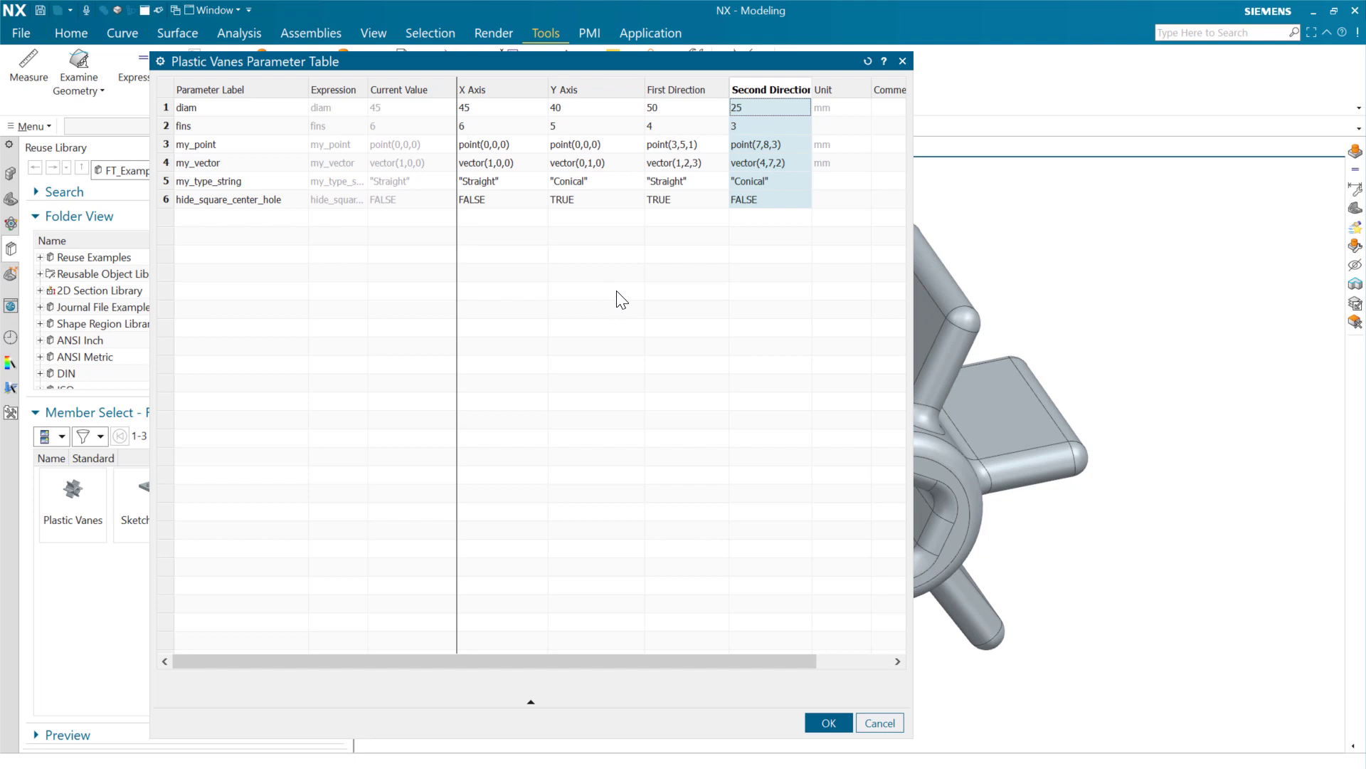
# - Accept the reordered parameter table and bring up the First Direction configuration's options
pyautogui.click(829, 723)
pyautogui.click(829, 723)
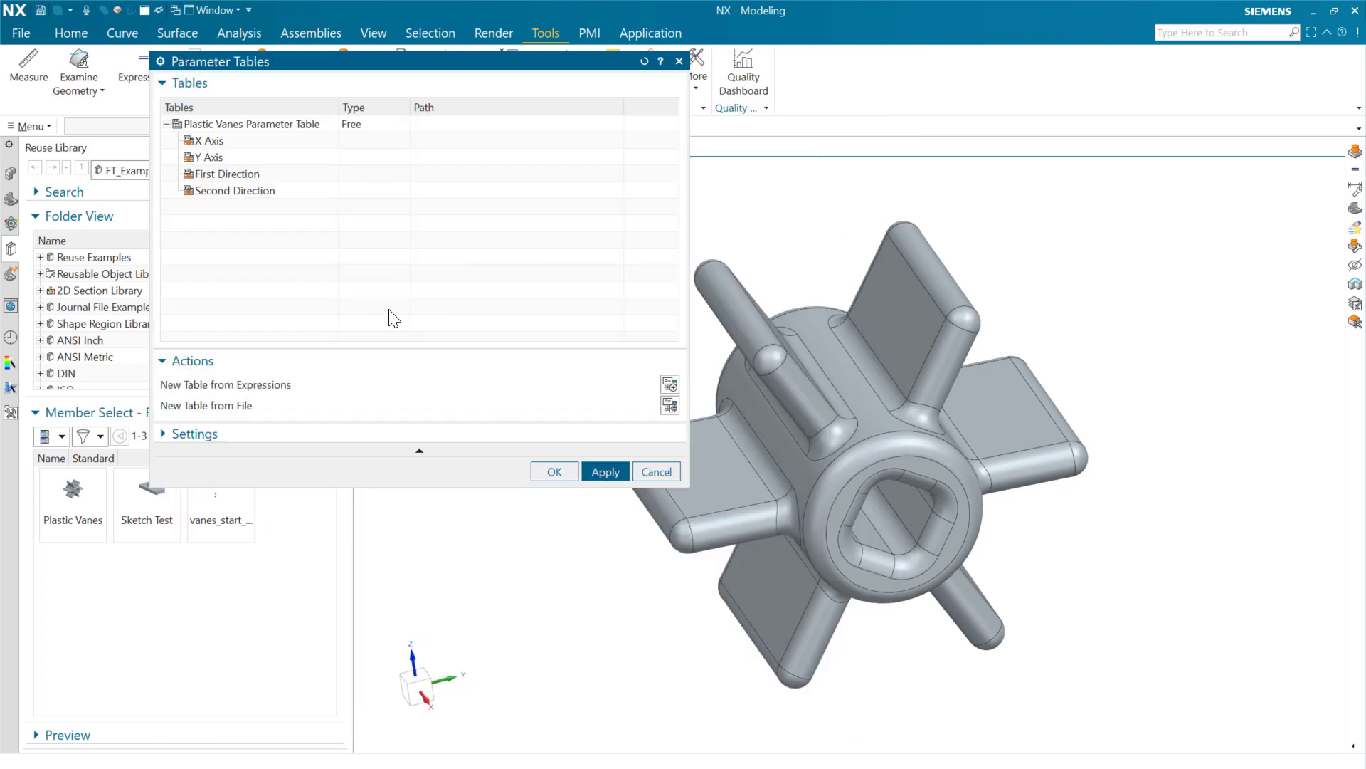
pyautogui.rightClick(275, 173)
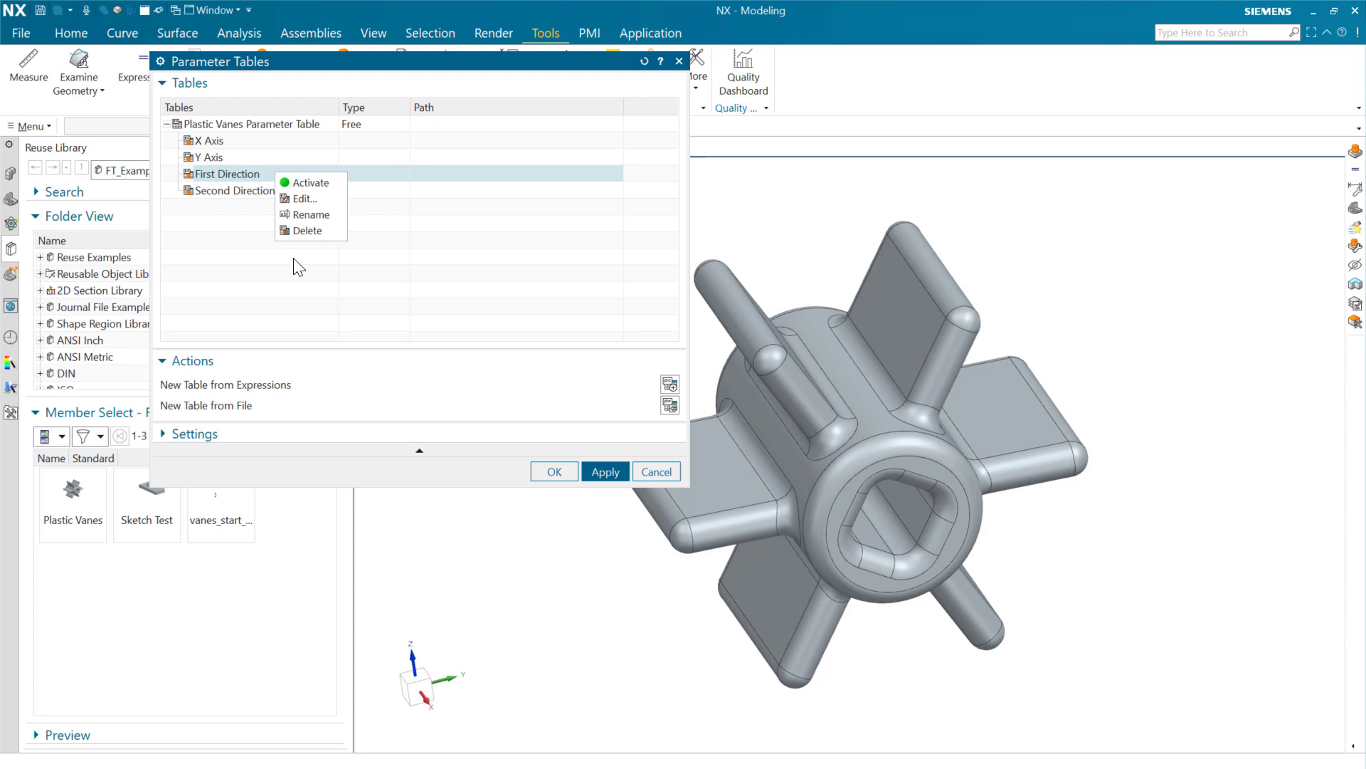
# - Dismiss the menu, reopen Plastic Vanes Parameter Table, and close the header menu without deleting
pyautogui.click(271, 181)
pyautogui.click(279, 123)
pyautogui.doubleClick(279, 124)
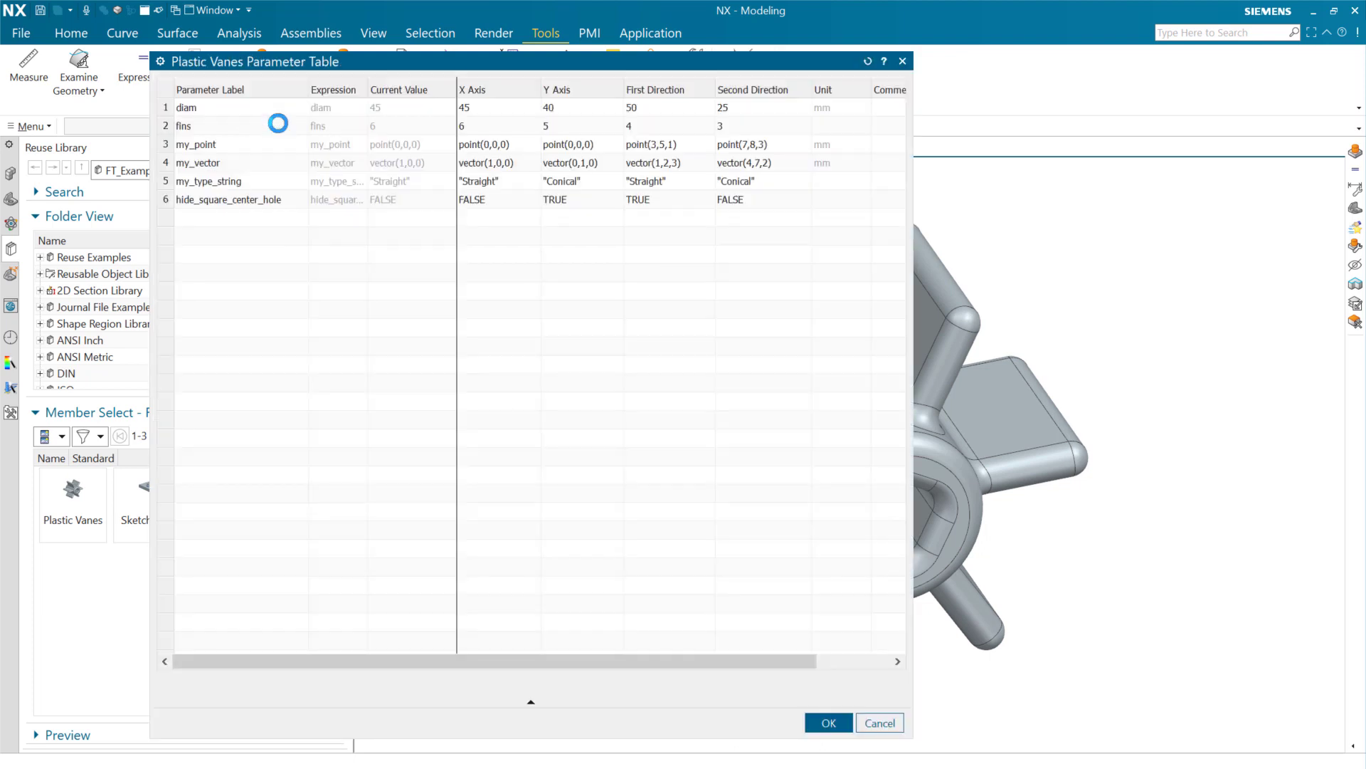
pyautogui.rightClick(653, 87)
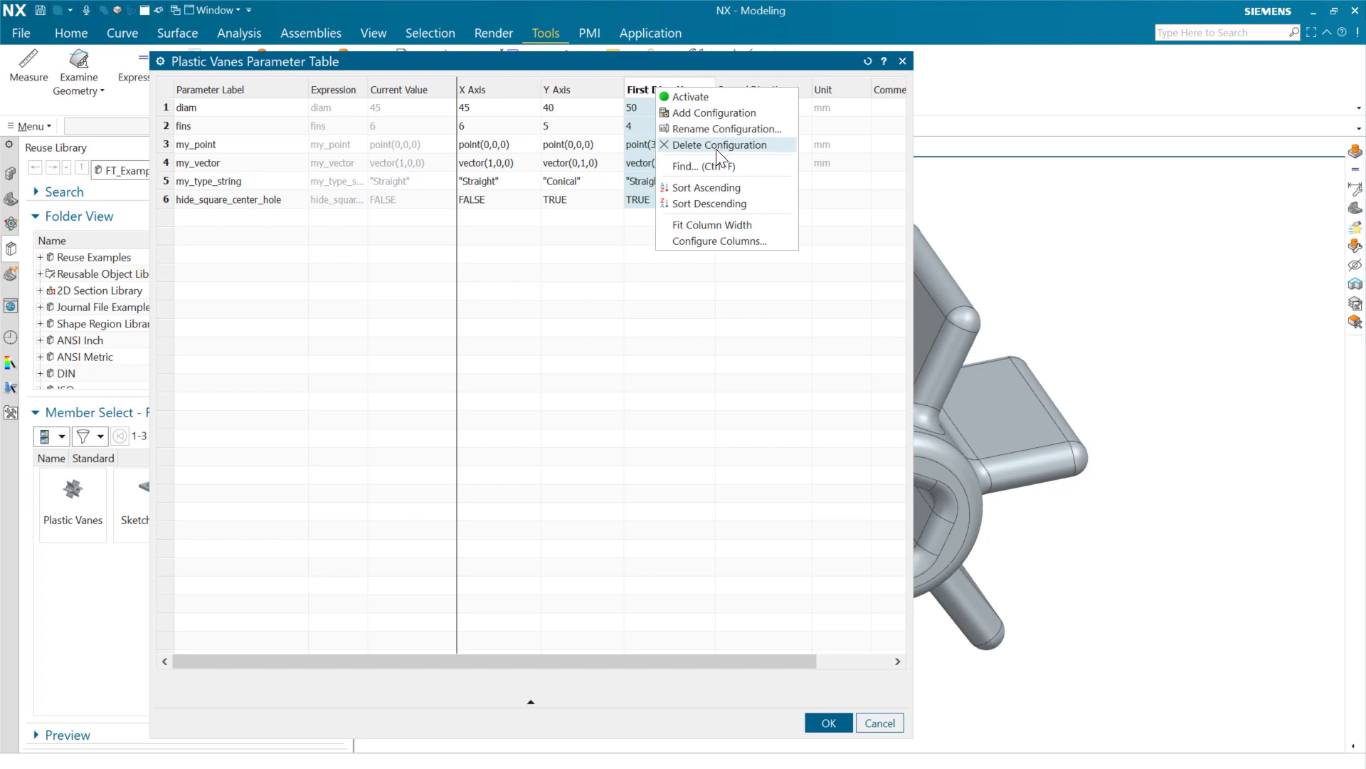
pyautogui.click(589, 250)
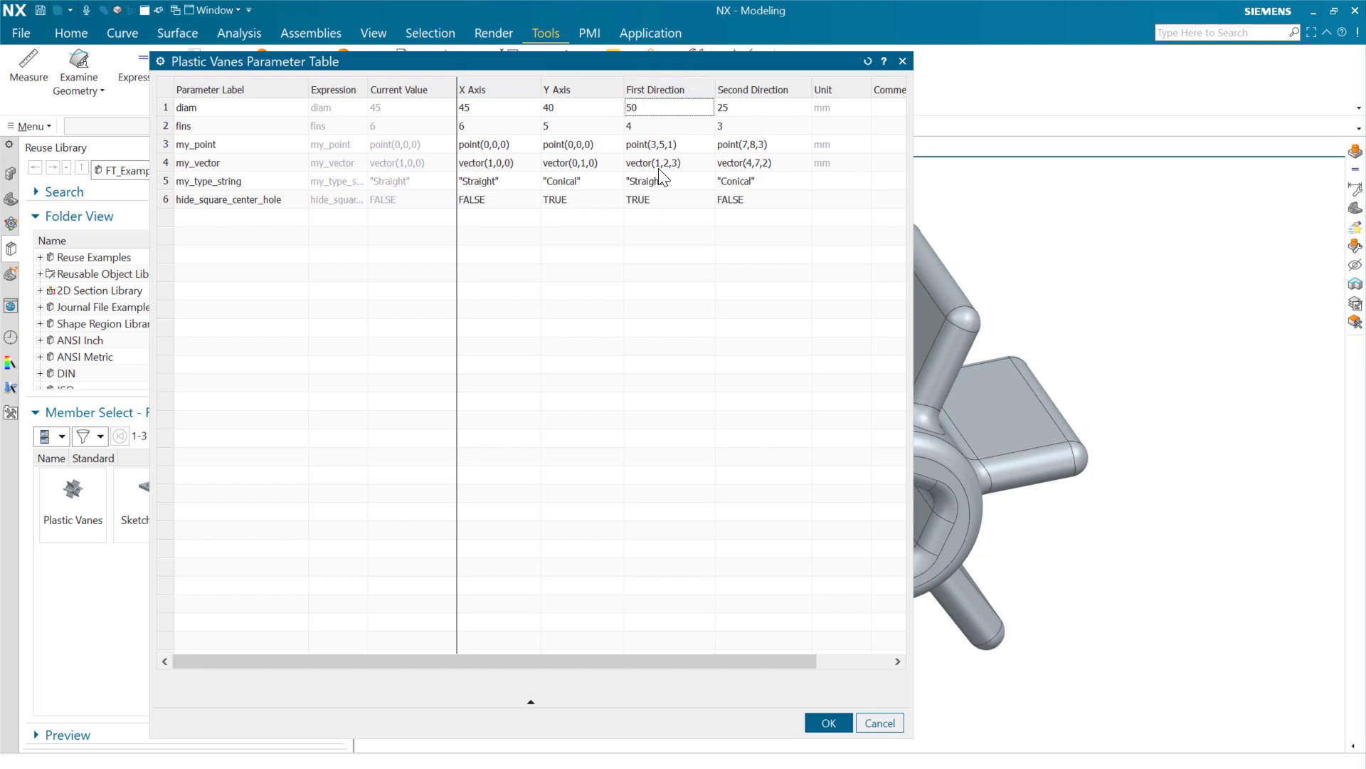
# - Confirm the Plastic Vanes Parameter Table with OK, keeping the reordered configurations
pyautogui.click(829, 723)
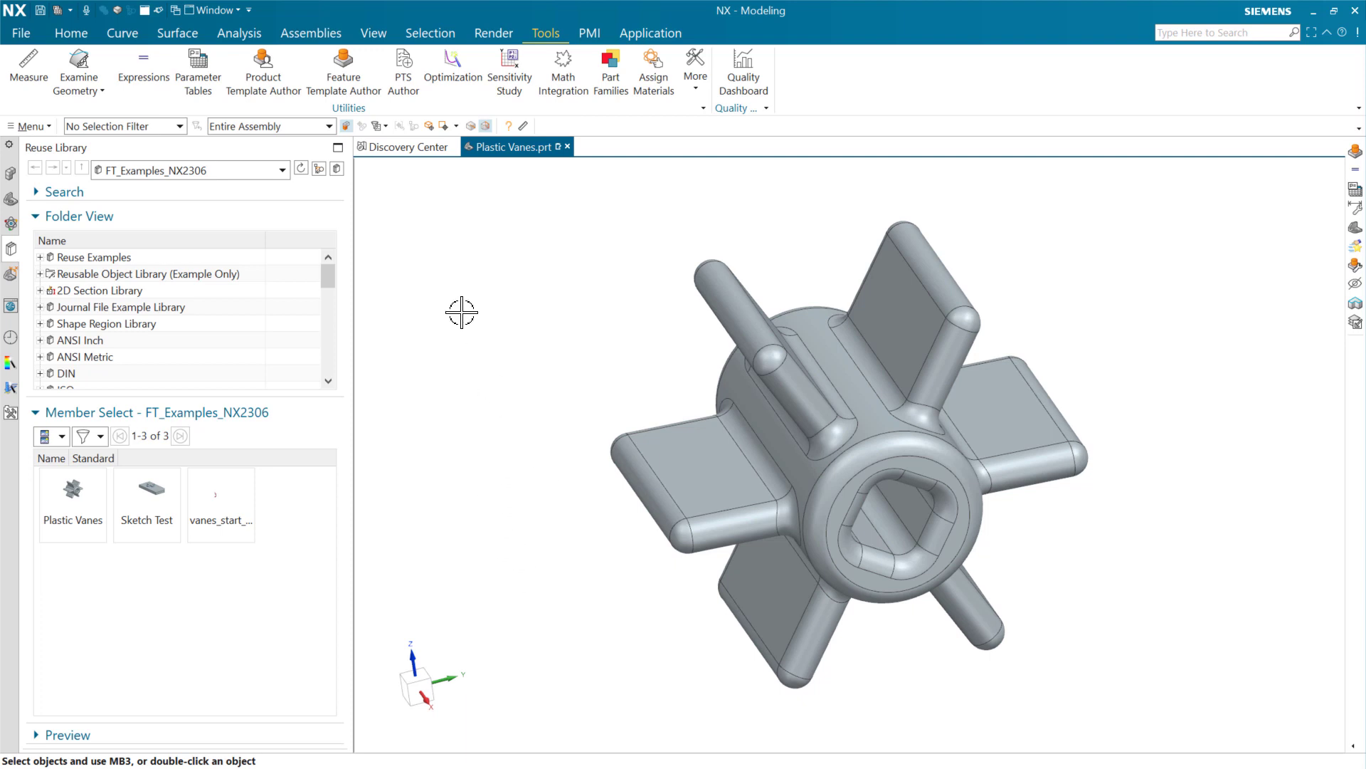
# - Reopen Feature Template Author's Configure User Interface and list the Parameter Table's Enable Add Configuration choices
pyautogui.click(348, 80)
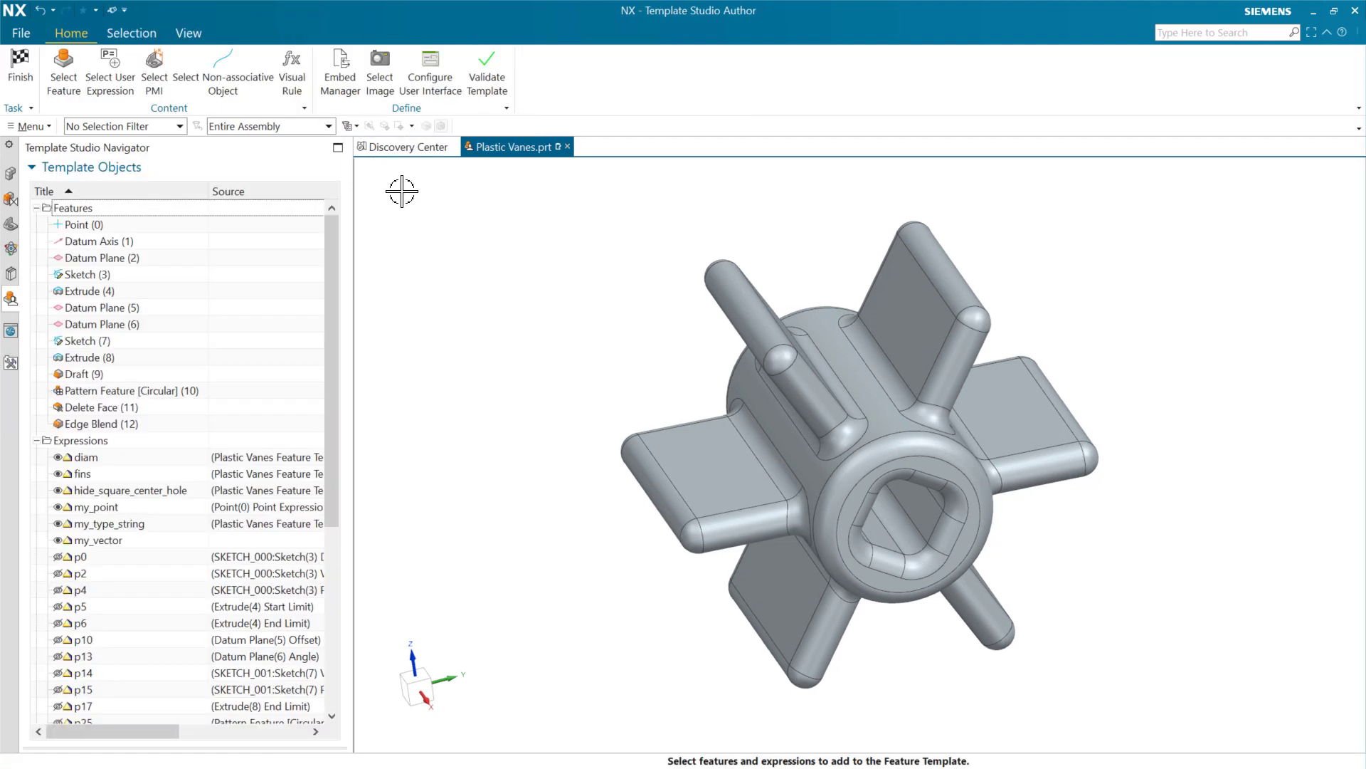
pyautogui.click(443, 76)
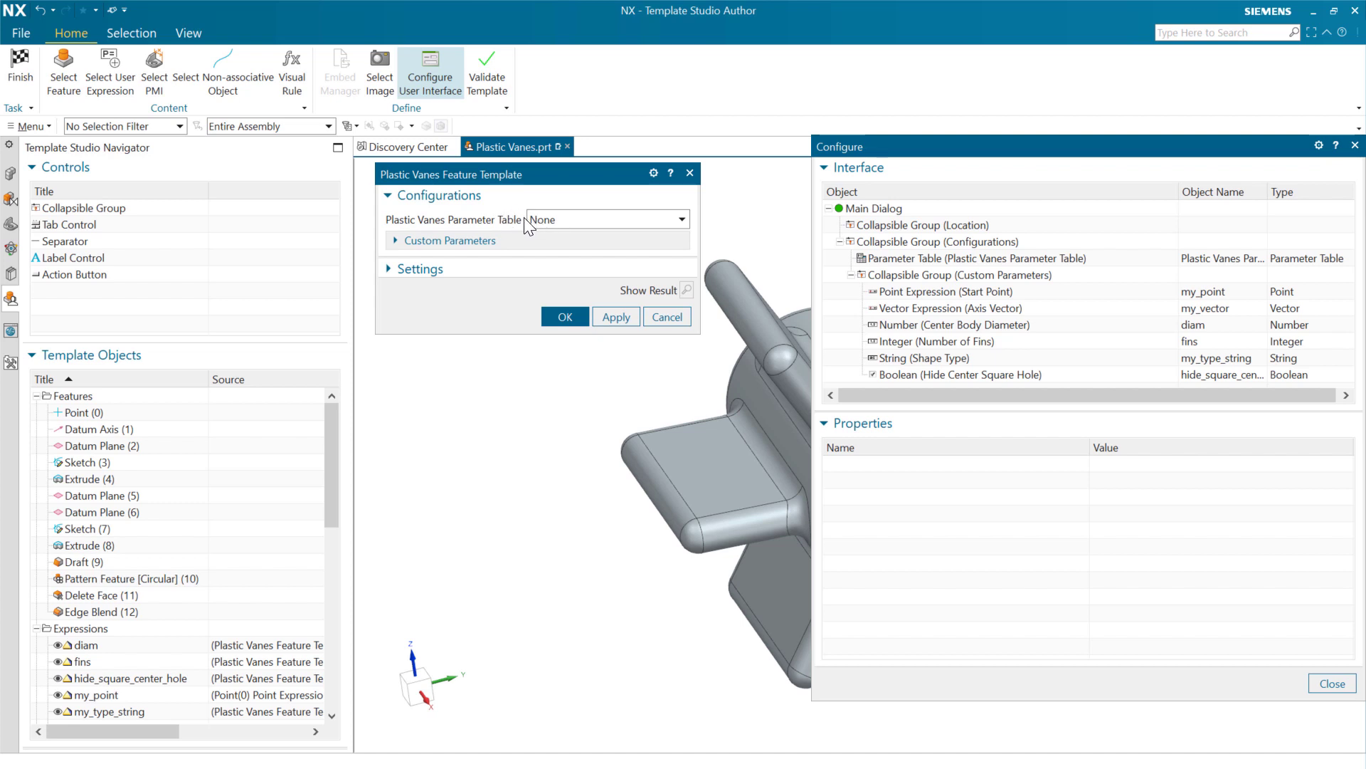
pyautogui.click(999, 259)
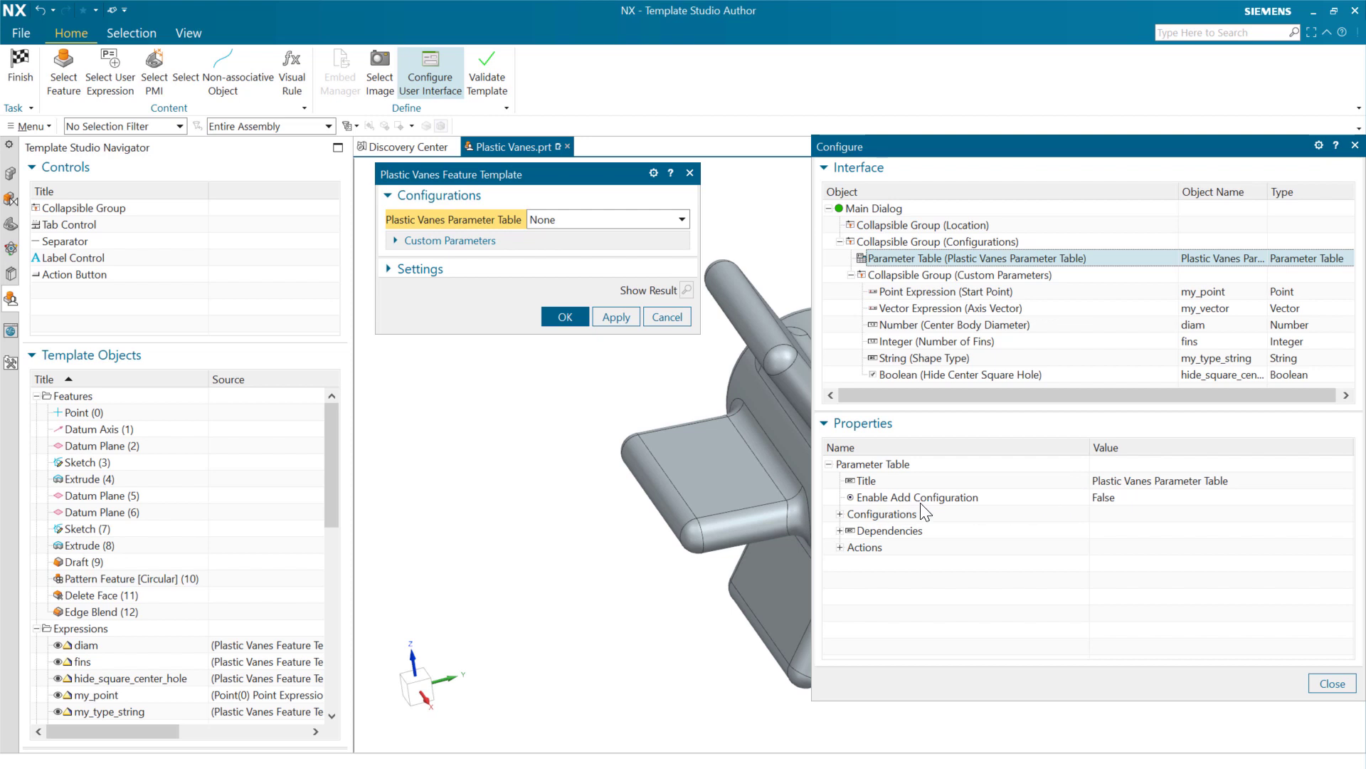
pyautogui.click(1110, 497)
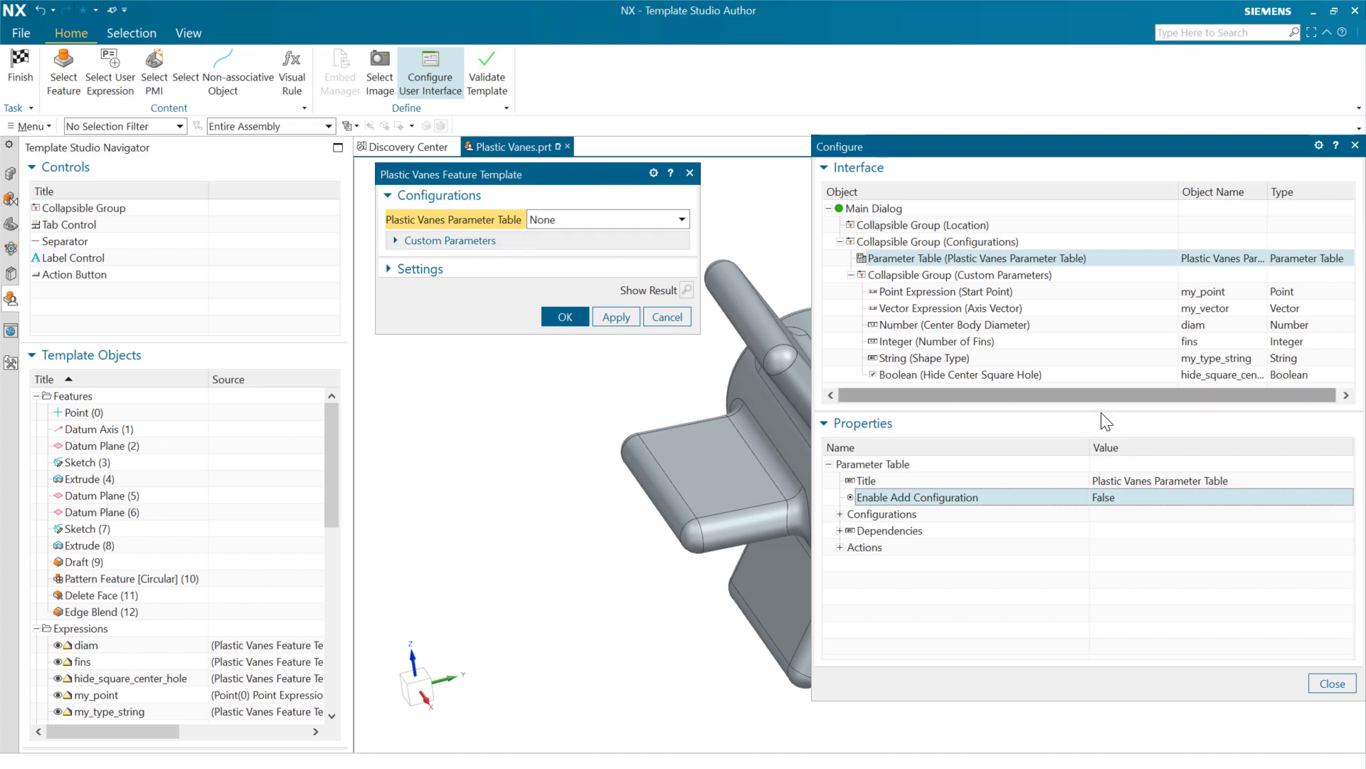
pyautogui.click(1115, 497)
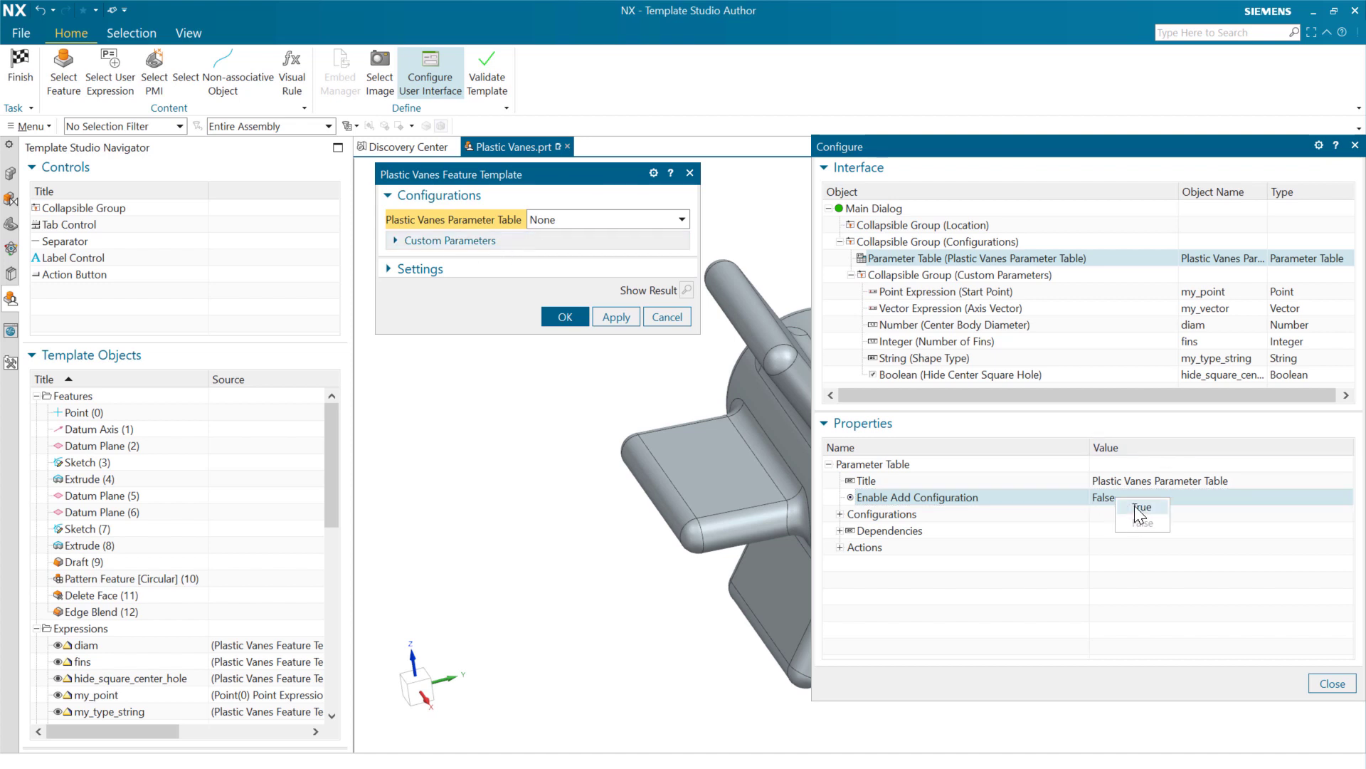
# - Set Enable Add Configuration to True, check the Configuration field, and finish the template
pyautogui.click(1135, 505)
pyautogui.moveTo(489, 241); pyautogui.dragTo(434, 244)
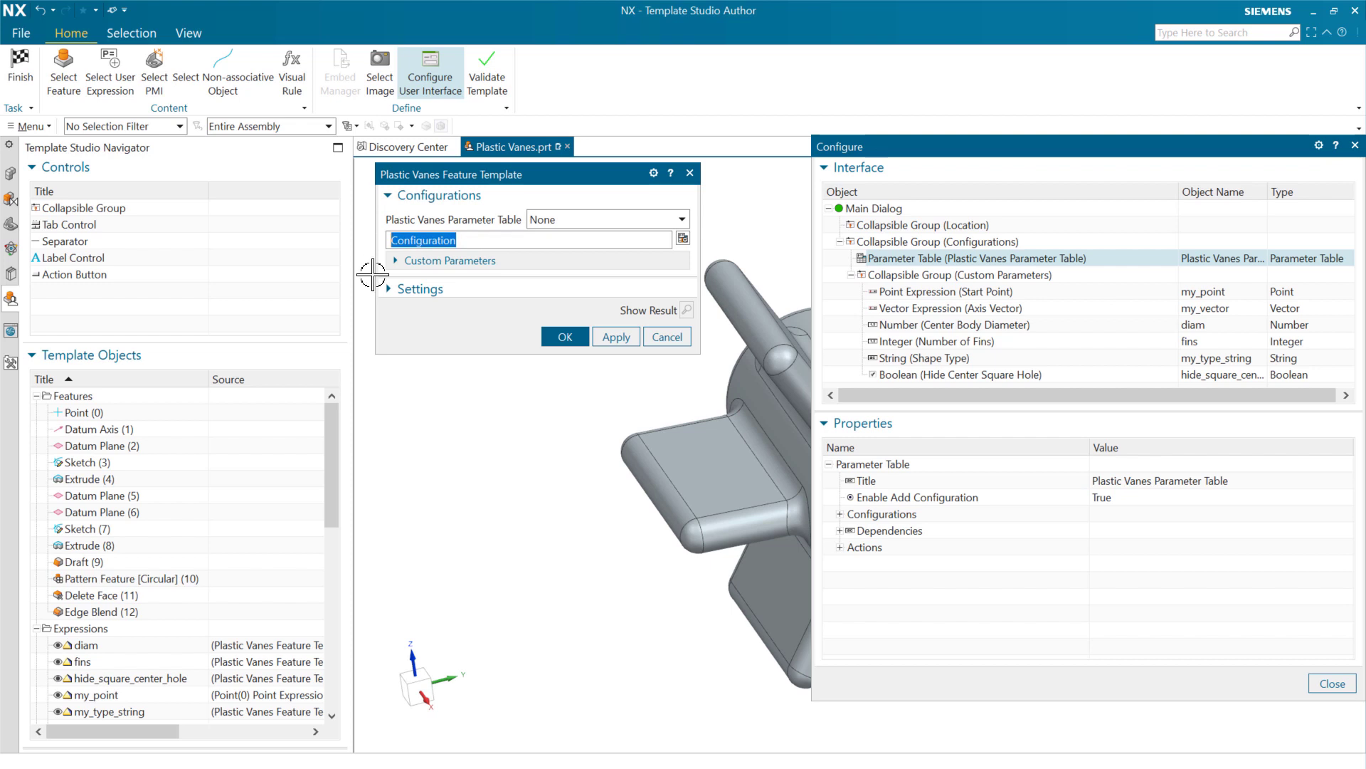
pyautogui.doubleClick(656, 244)
pyautogui.click(20, 71)
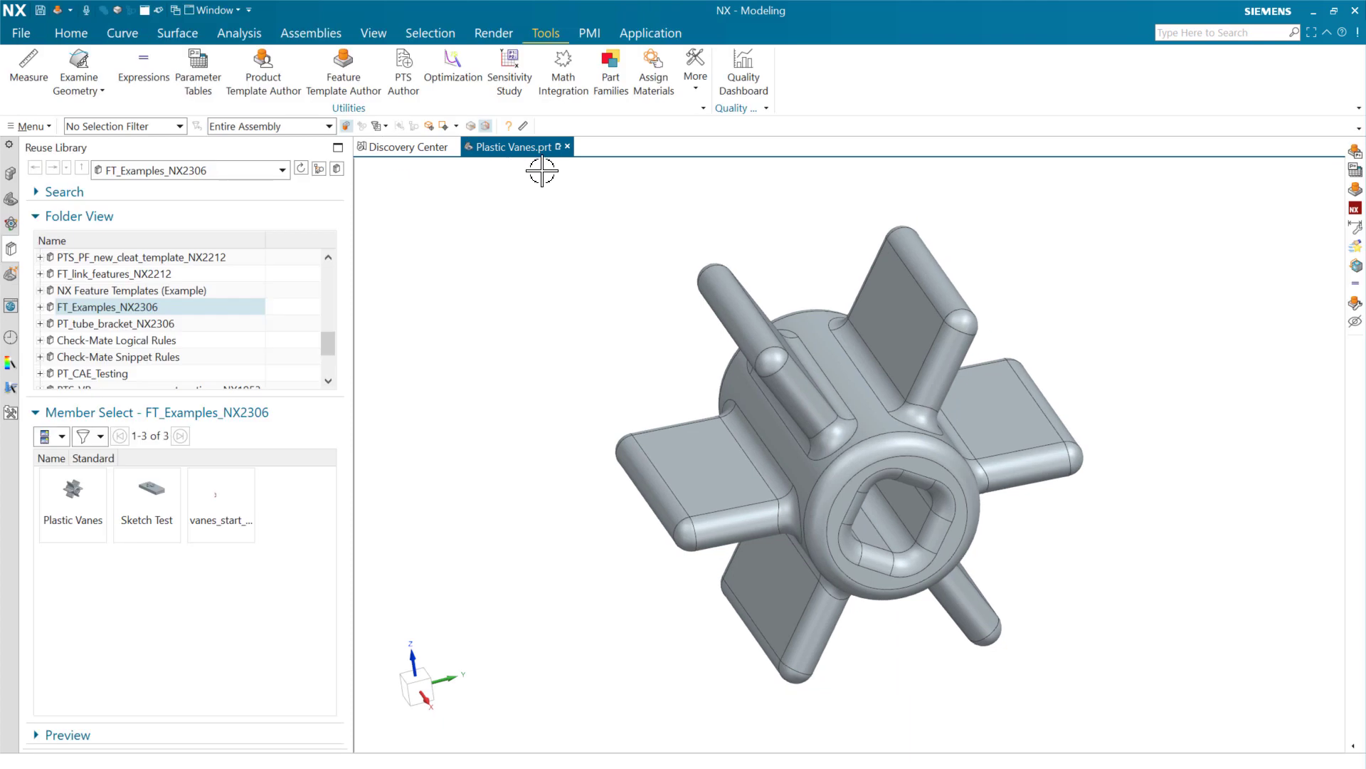
# - Save Plastic Vanes.prt and open vanes_start_part.prt from the Reuse Library
pyautogui.click(40, 10)
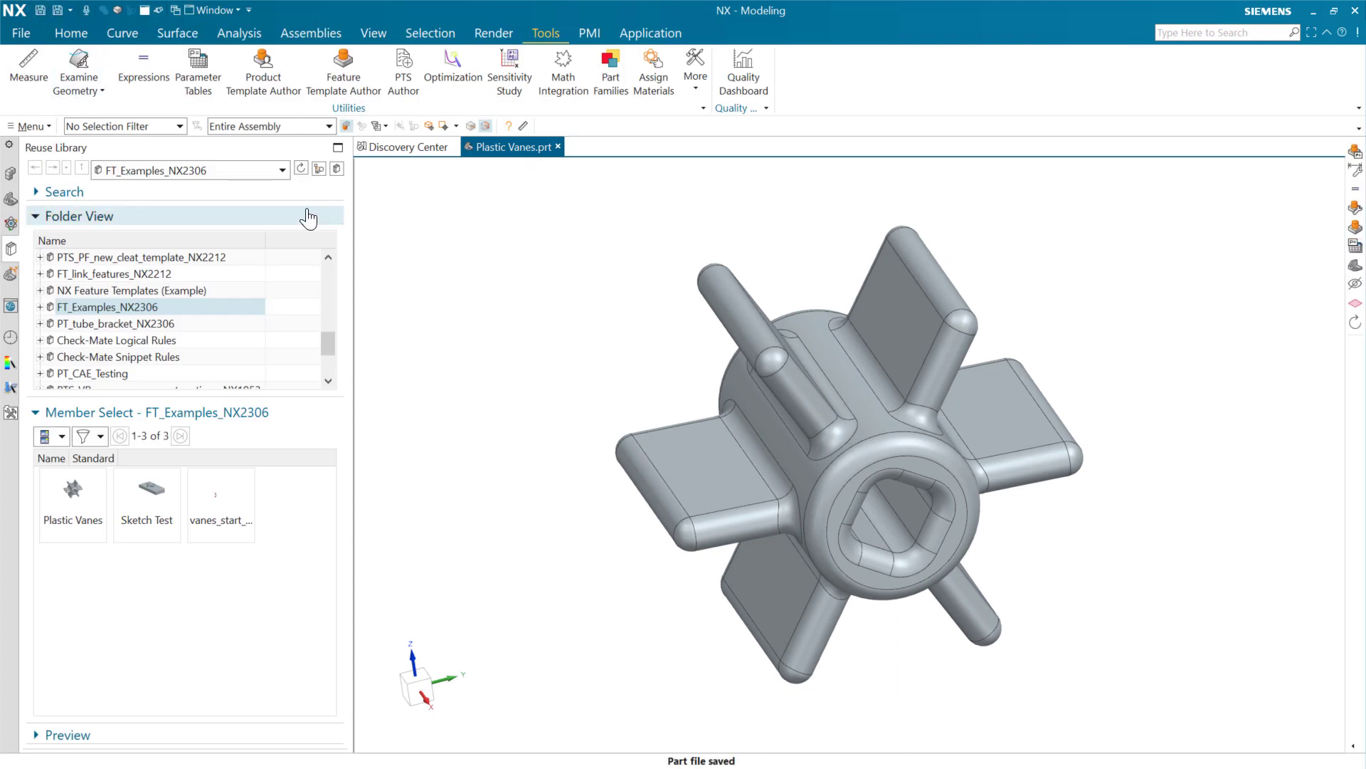
pyautogui.click(69, 493)
pyautogui.moveTo(491, 510); pyautogui.dragTo(534, 498)
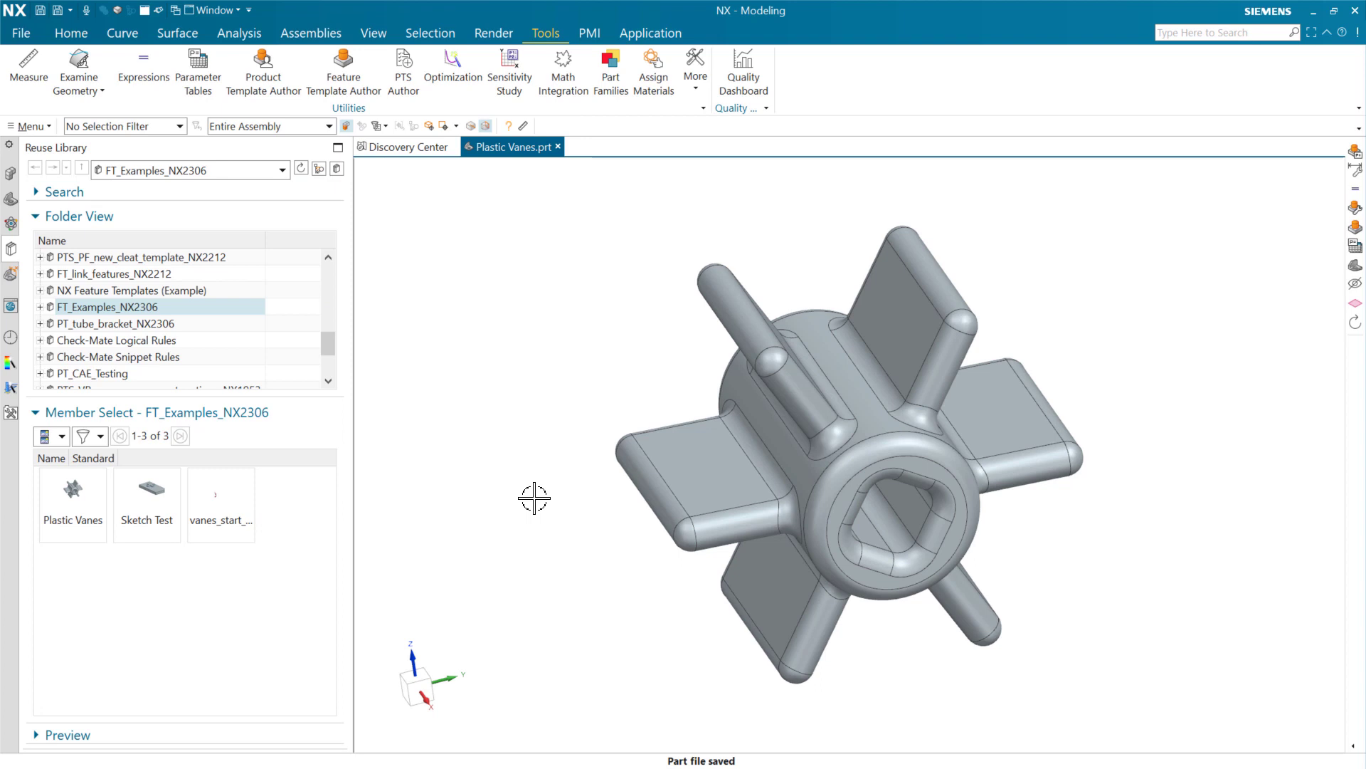
pyautogui.rightClick(220, 497)
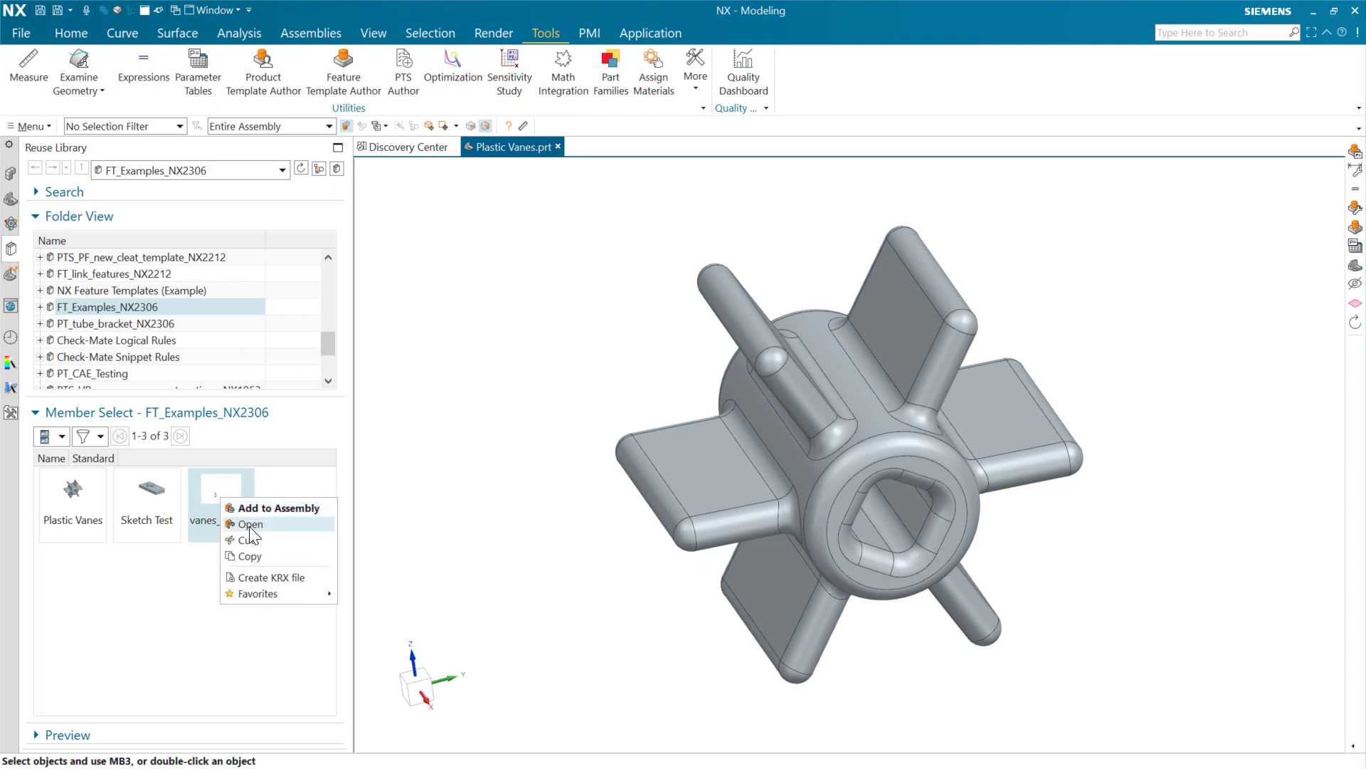
pyautogui.click(248, 522)
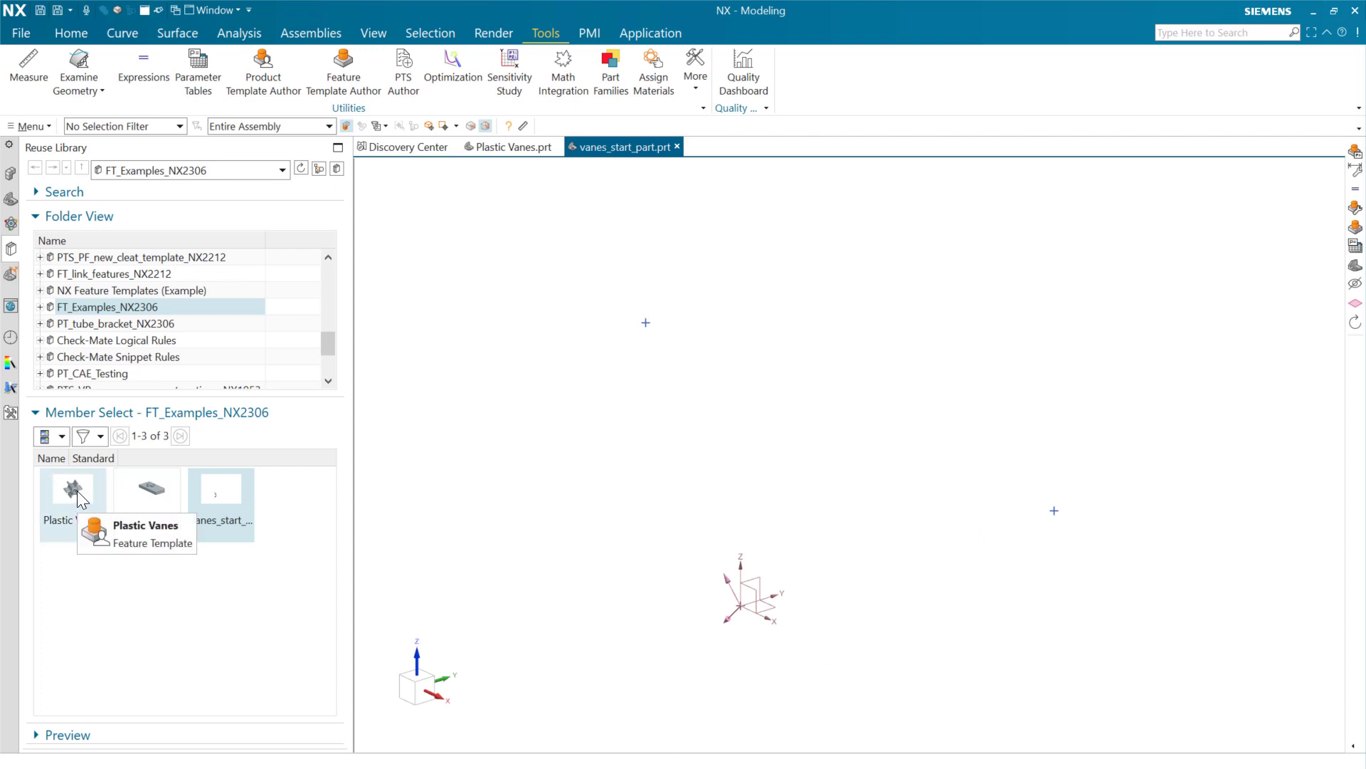
# - Place the Plastic Vanes template and build it with the Y Axis configuration (40 mm, 5 conical fins)
pyautogui.moveTo(77, 489); pyautogui.dragTo(536, 451)
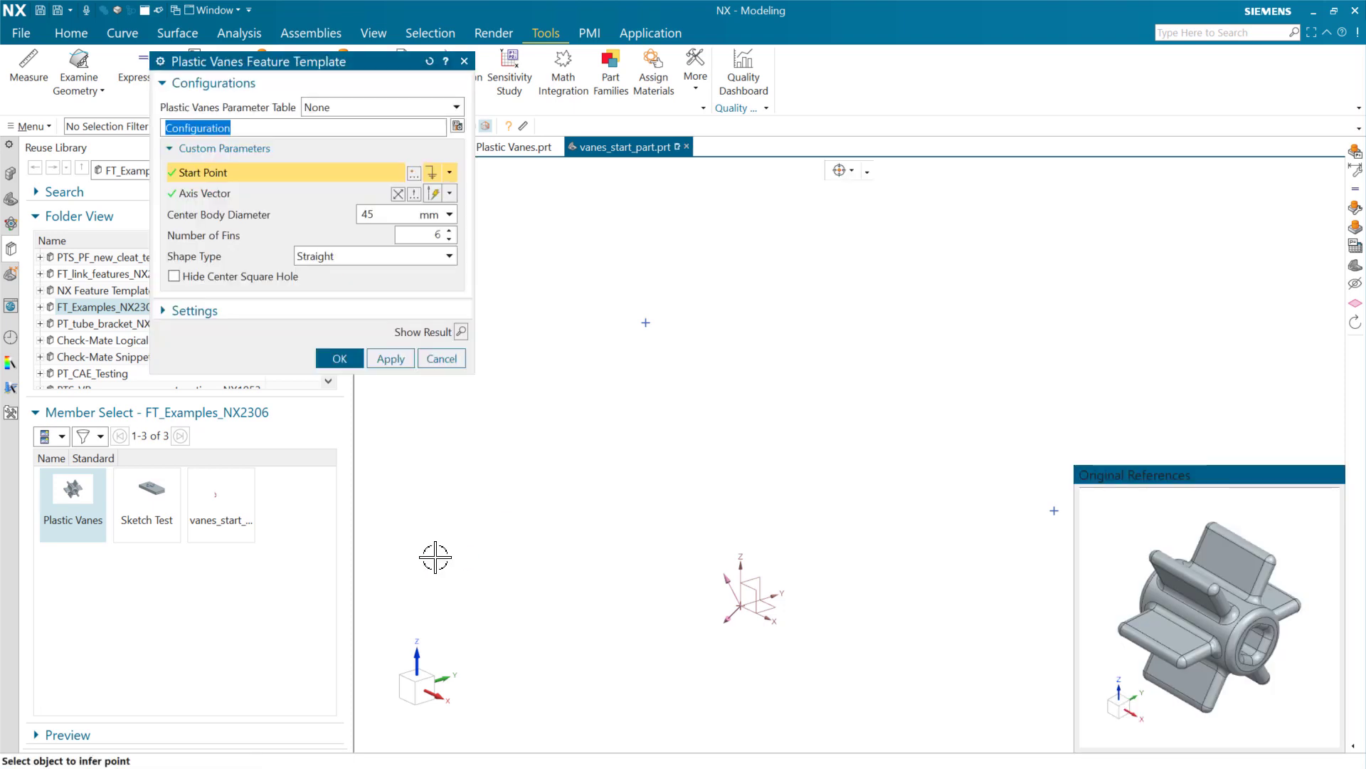
pyautogui.click(337, 108)
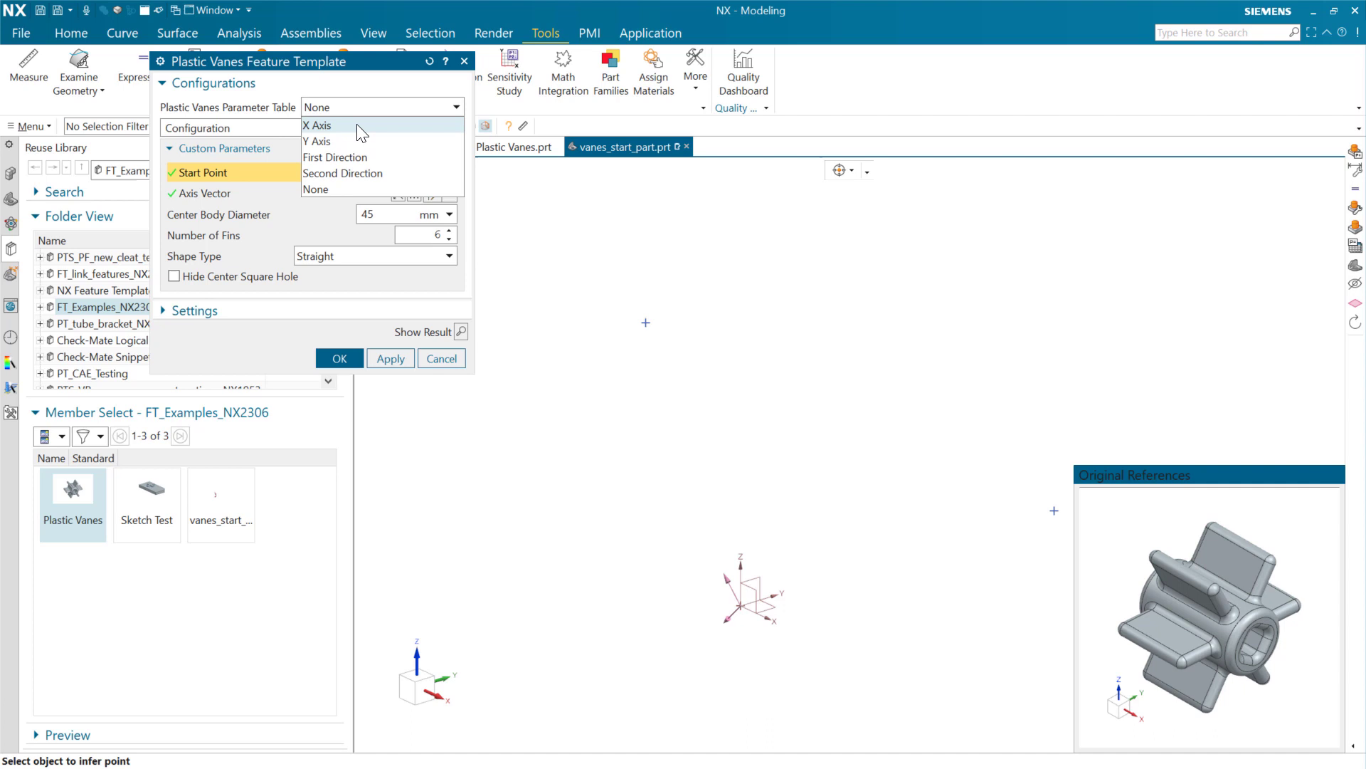
pyautogui.click(356, 125)
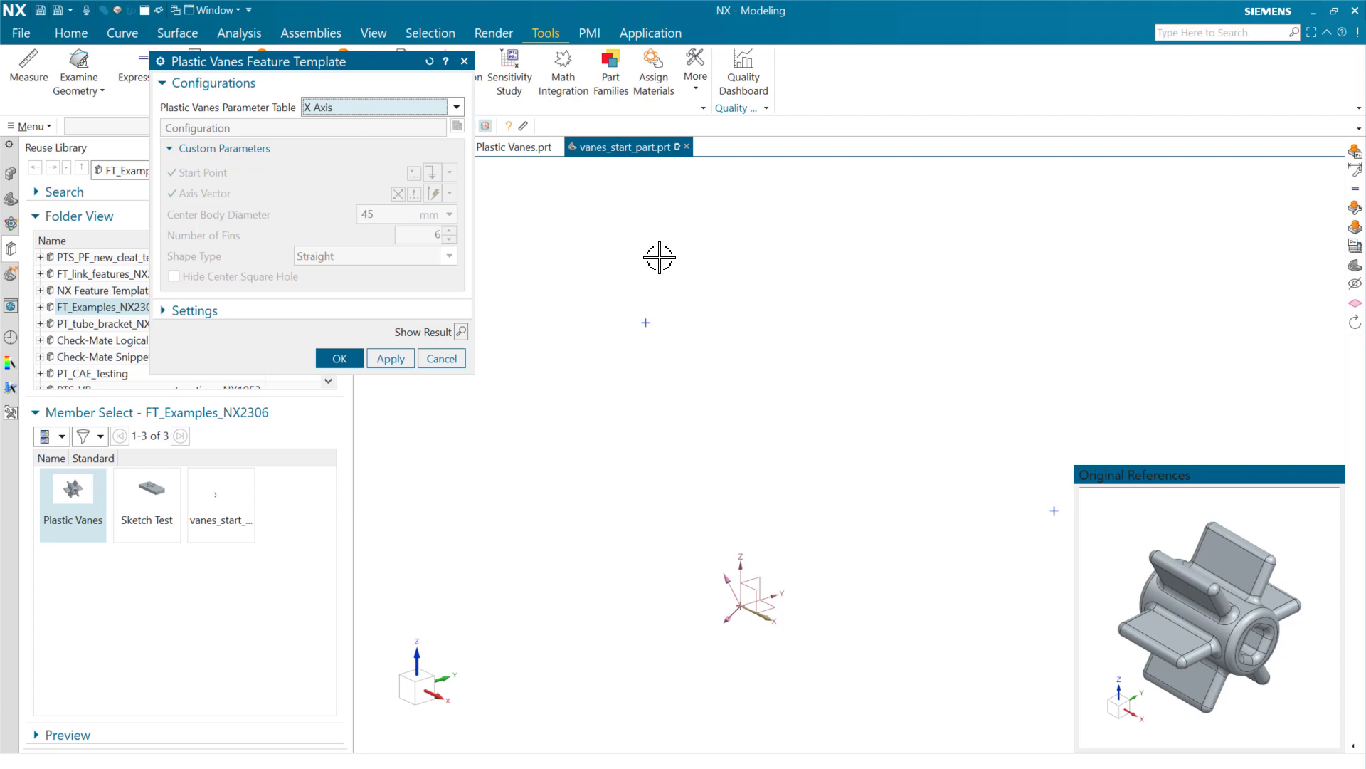
pyautogui.click(347, 108)
pyautogui.click(343, 139)
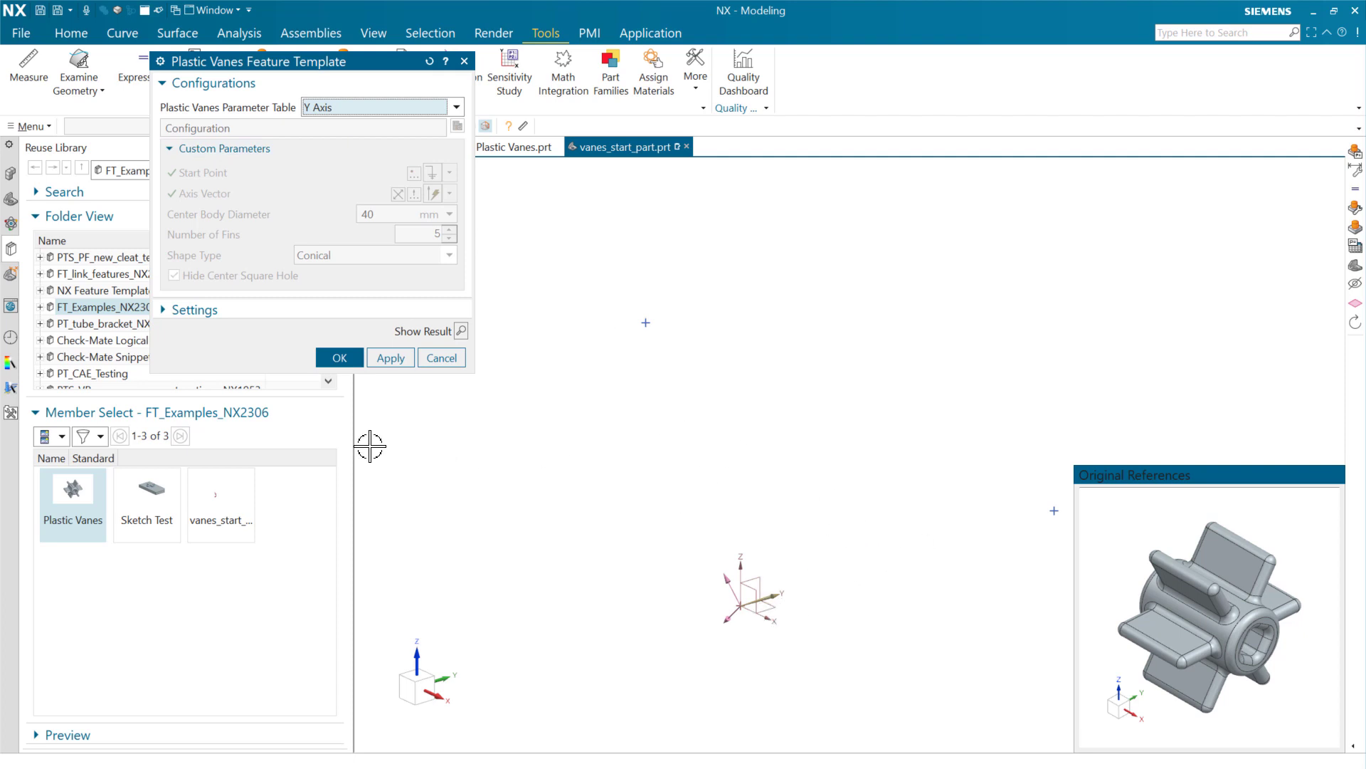
pyautogui.click(330, 359)
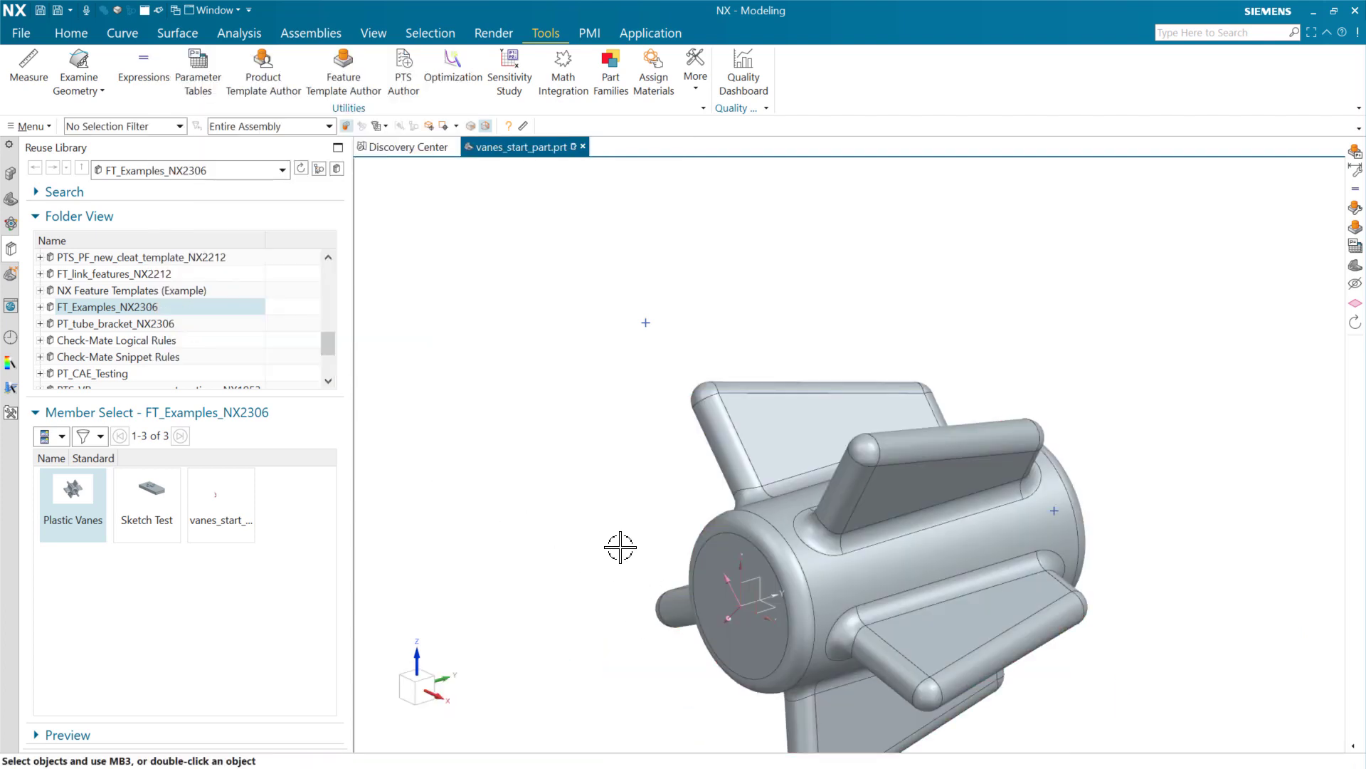
# - Orbit the model, then select Plastic Vanes Feature Template in the Part Navigator's Model History
pyautogui.moveTo(659, 527); pyautogui.dragTo(694, 521, button='middle')
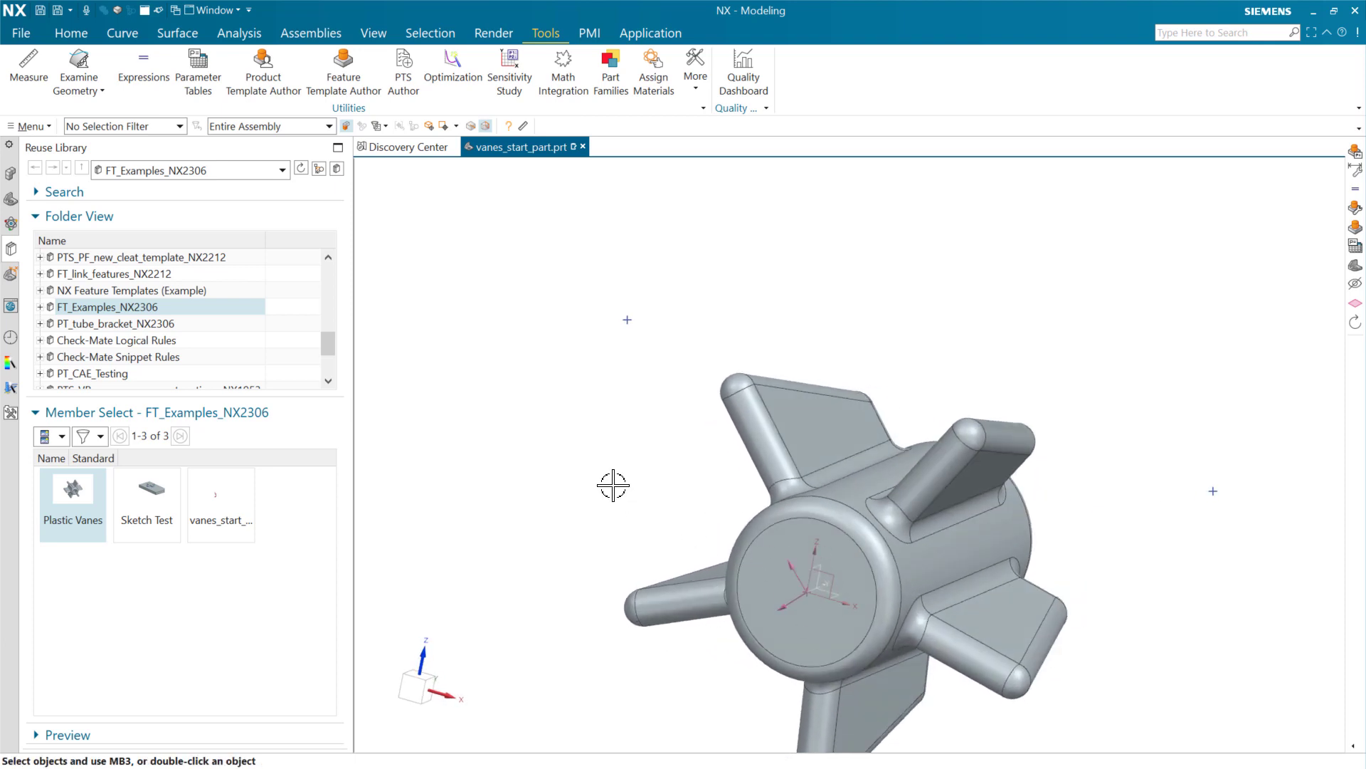
pyautogui.moveTo(605, 491); pyautogui.dragTo(540, 463, button='middle')
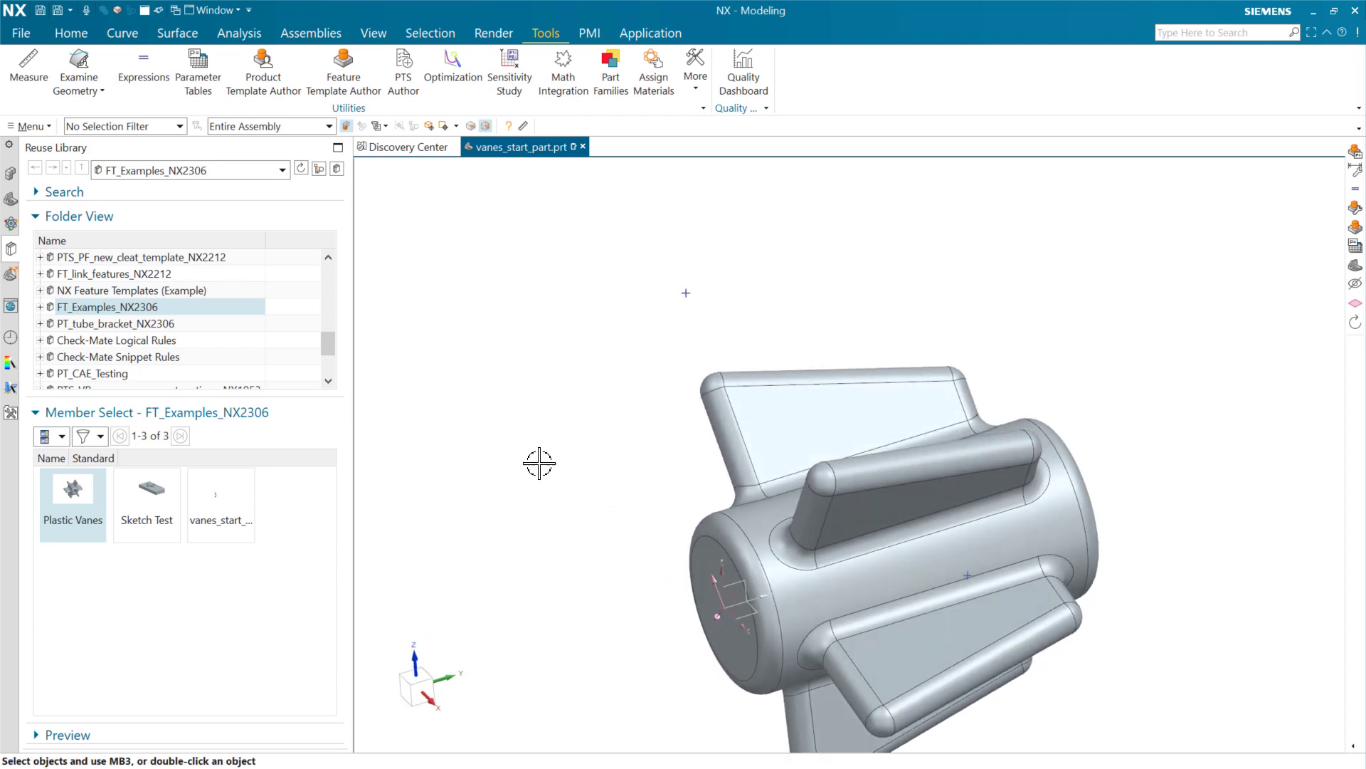
pyautogui.click(11, 200)
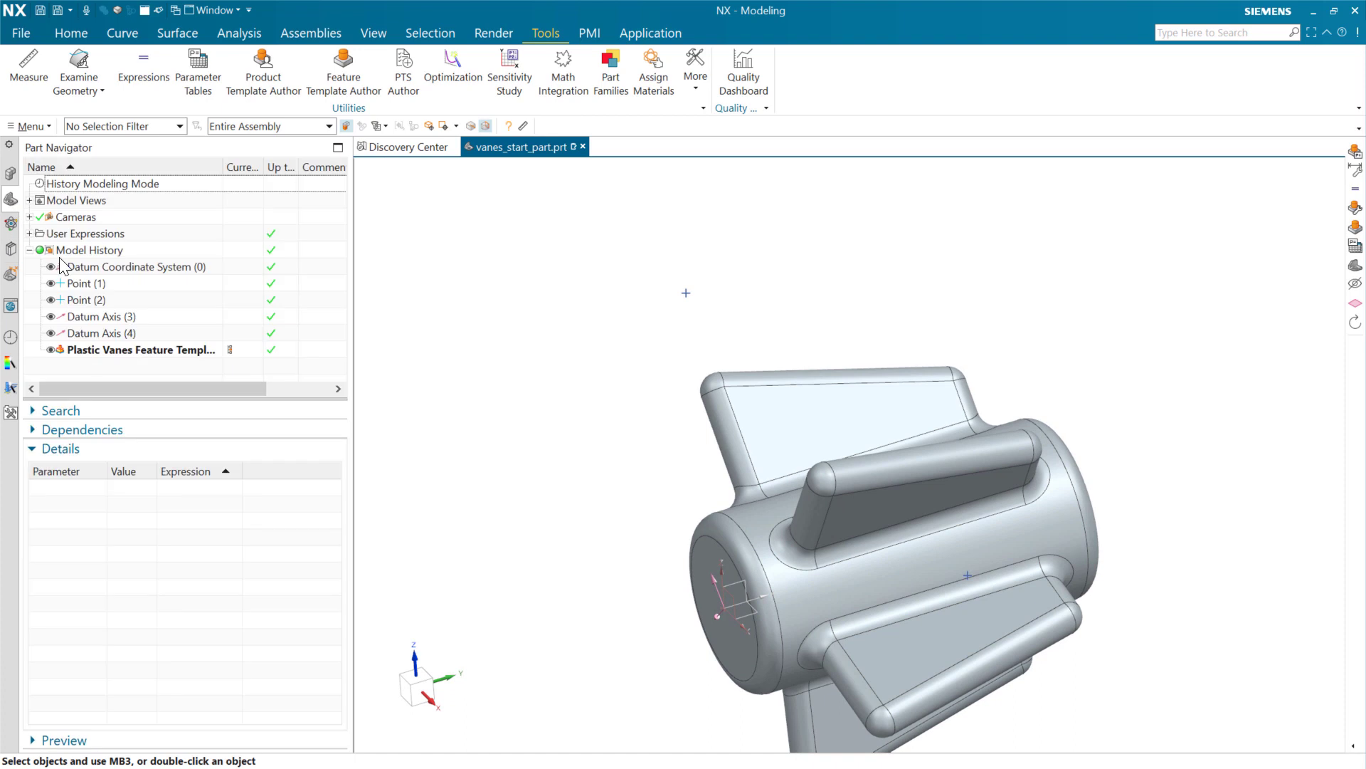
pyautogui.click(171, 346)
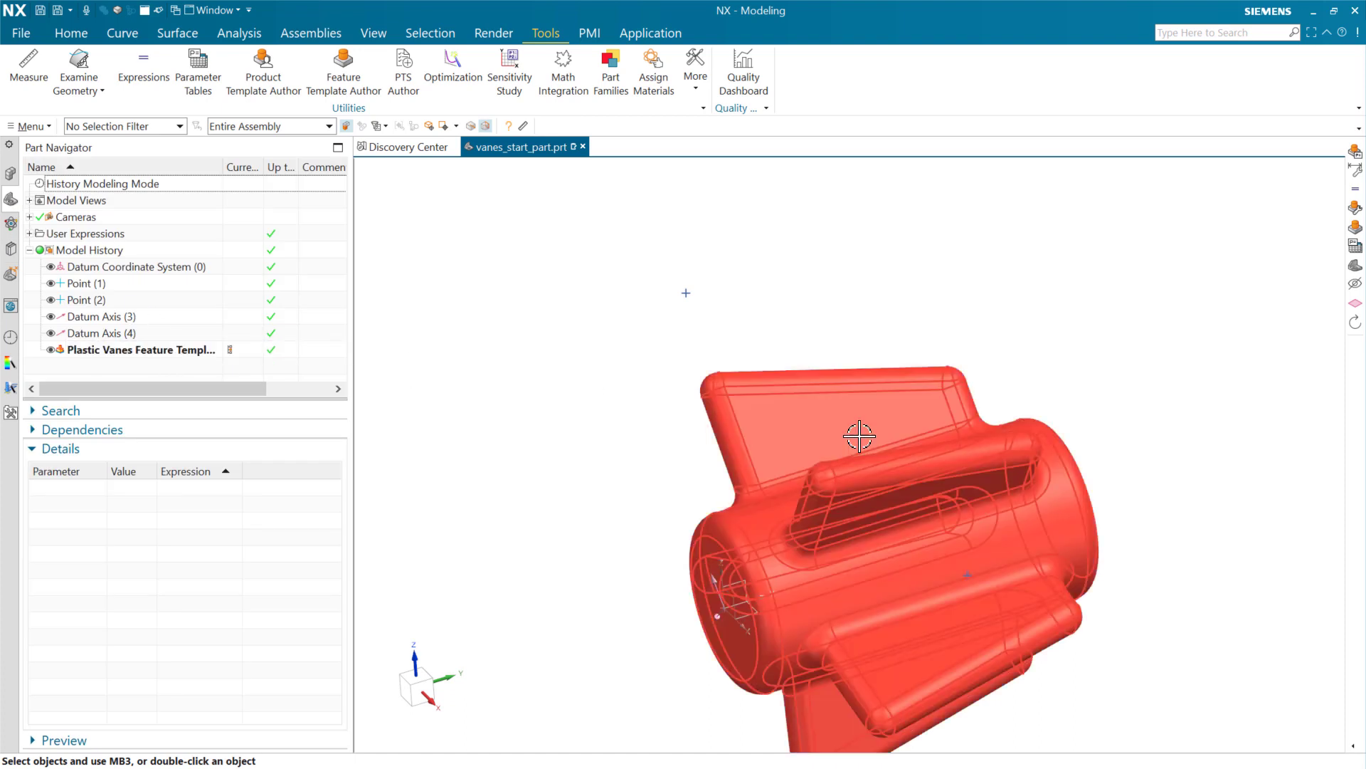
# - Switch the vanes feature to the Second Direction configuration and view the regenerated part
pyautogui.doubleClick(913, 359)
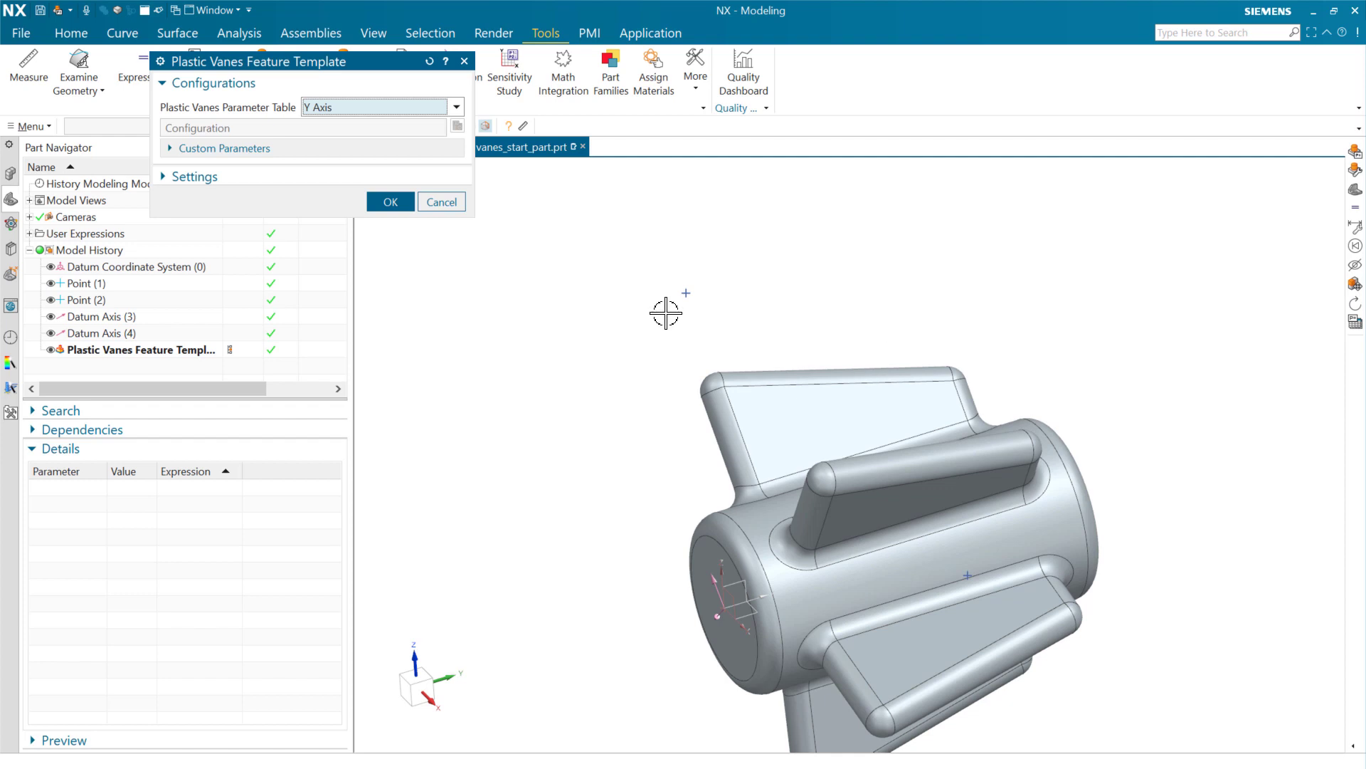
pyautogui.click(409, 109)
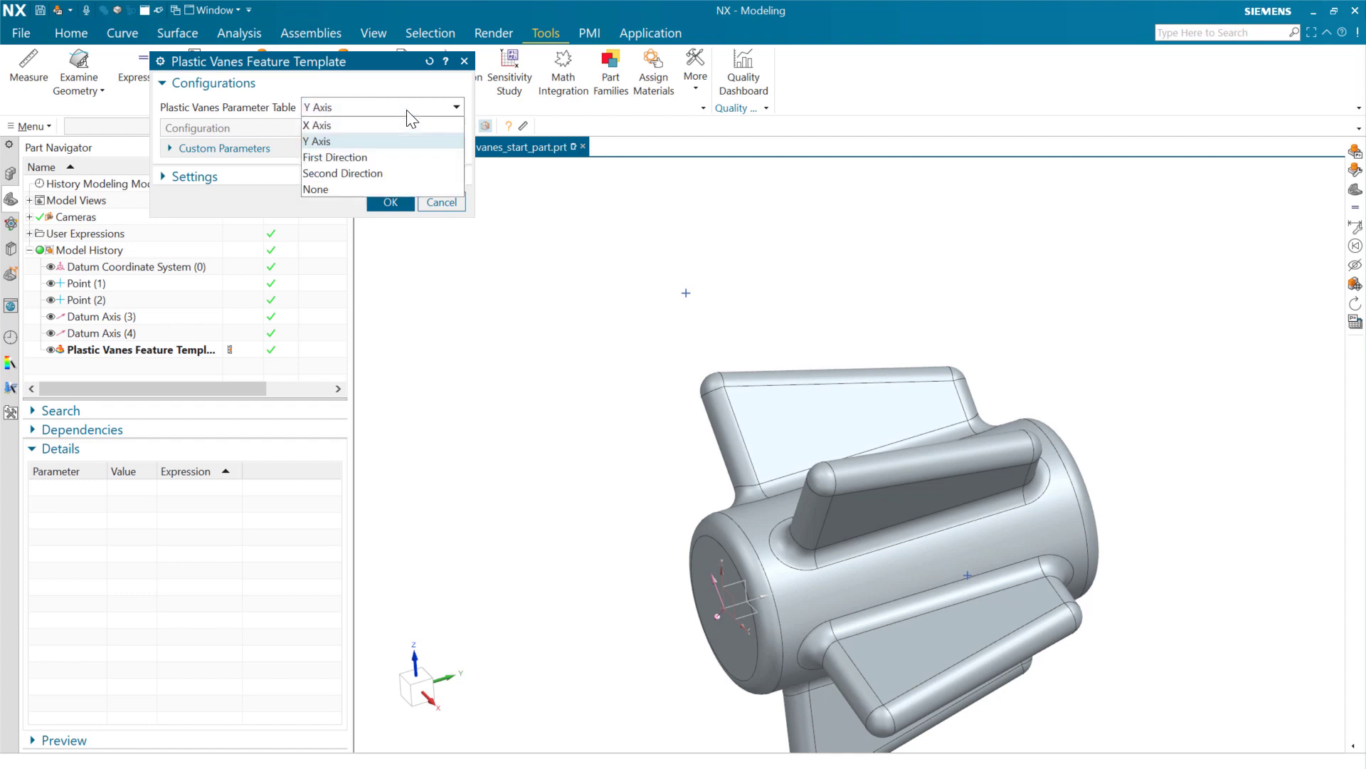
pyautogui.click(384, 173)
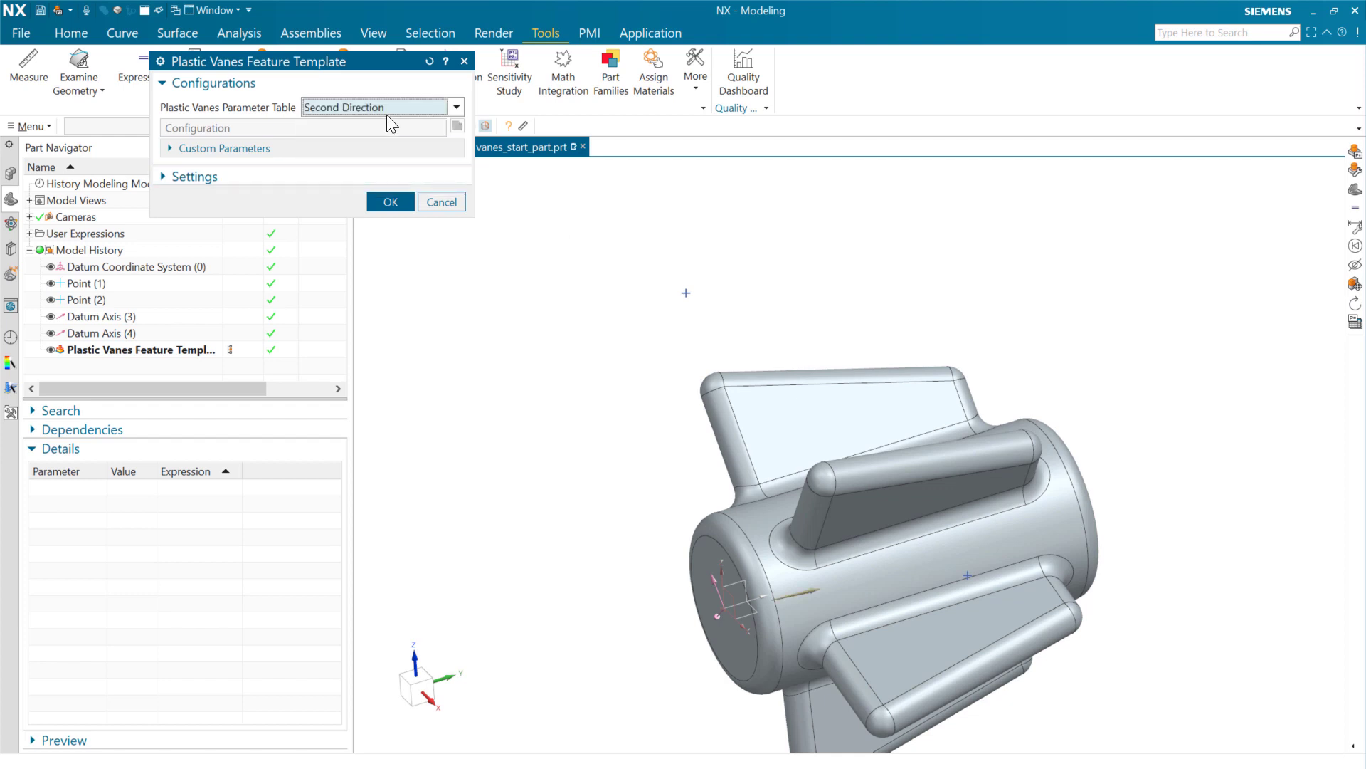
pyautogui.click(391, 201)
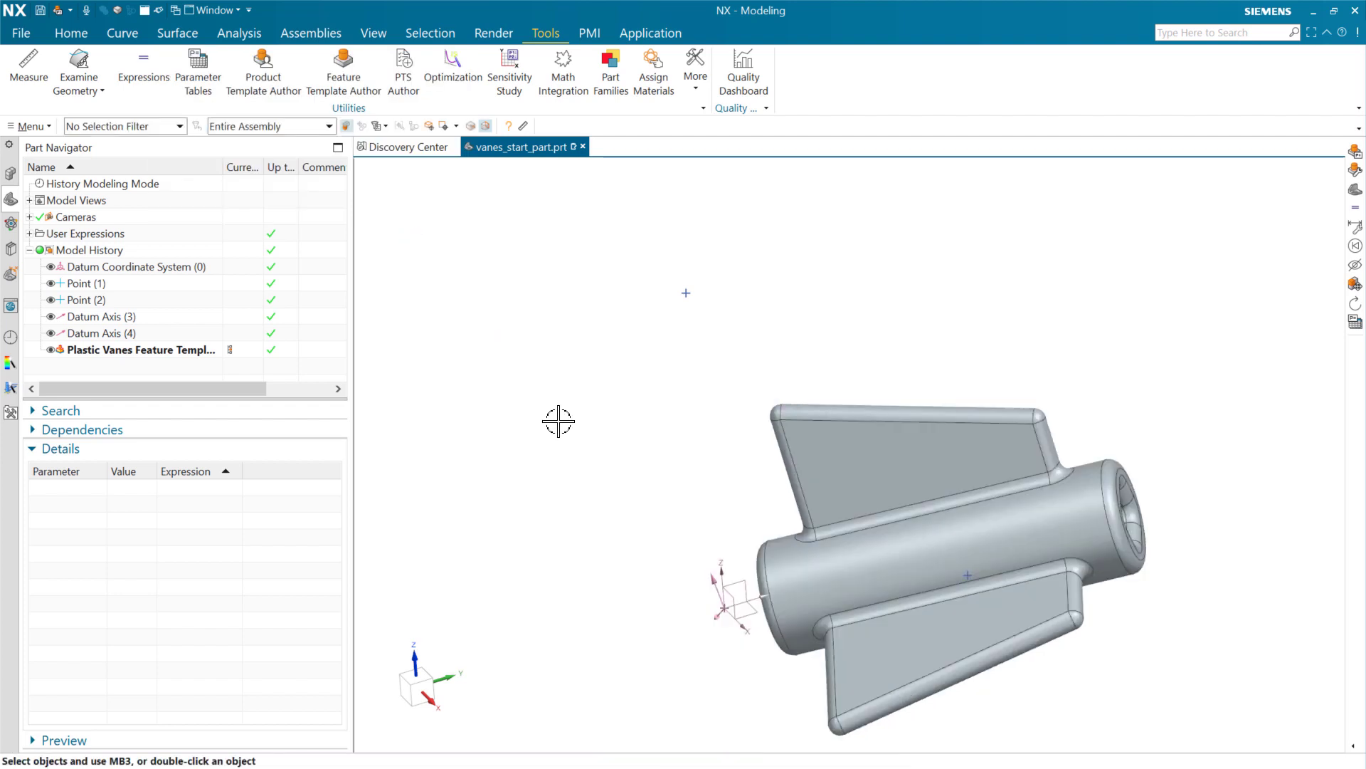
pyautogui.moveTo(619, 494)
pyautogui.mouseDown(button='middle')
pyautogui.moveTo(712, 460)
pyautogui.moveTo(605, 509)
pyautogui.moveTo(537, 519)
pyautogui.moveTo(583, 482)
pyautogui.moveTo(641, 492)
pyautogui.mouseUp(button='middle')
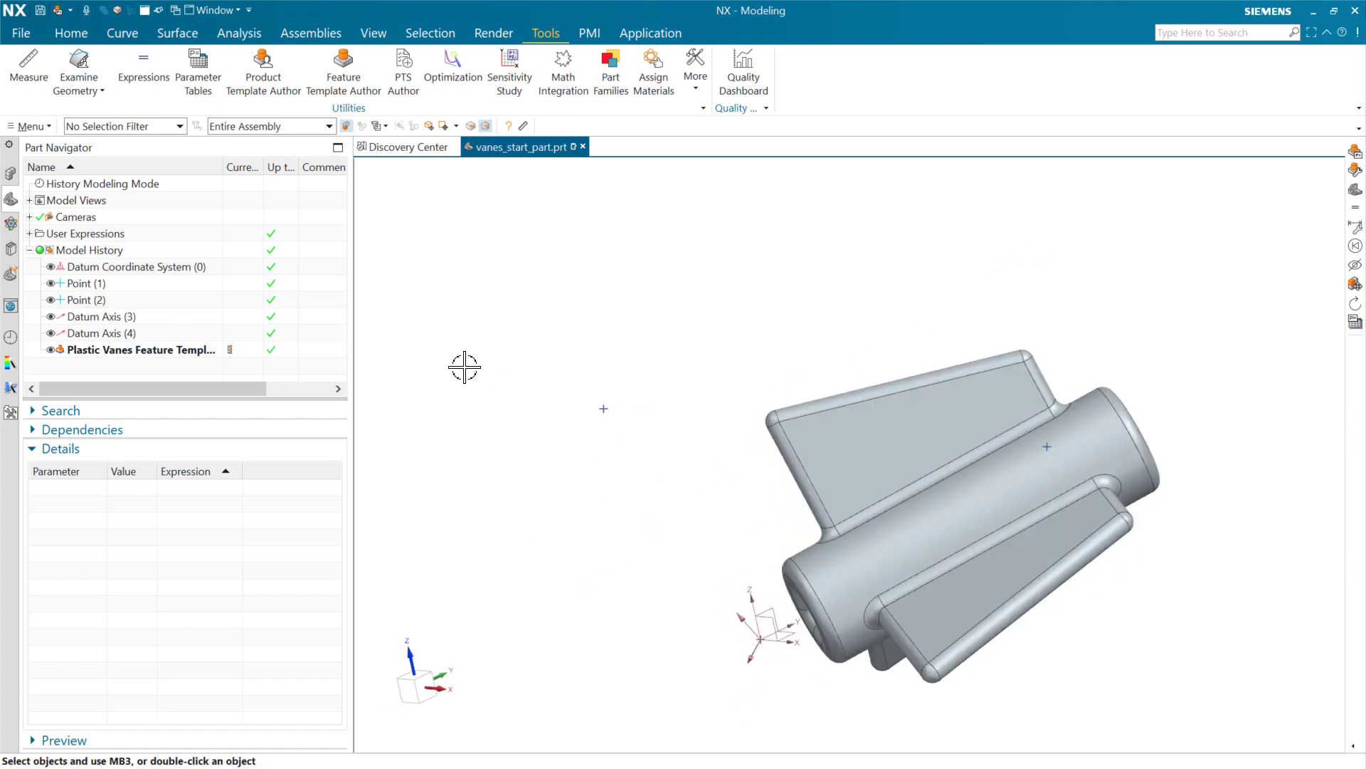
# - Reapply the First Direction configuration (50 mm body, 4 straight fins) and inspect the rebuilt part
pyautogui.doubleClick(902, 452)
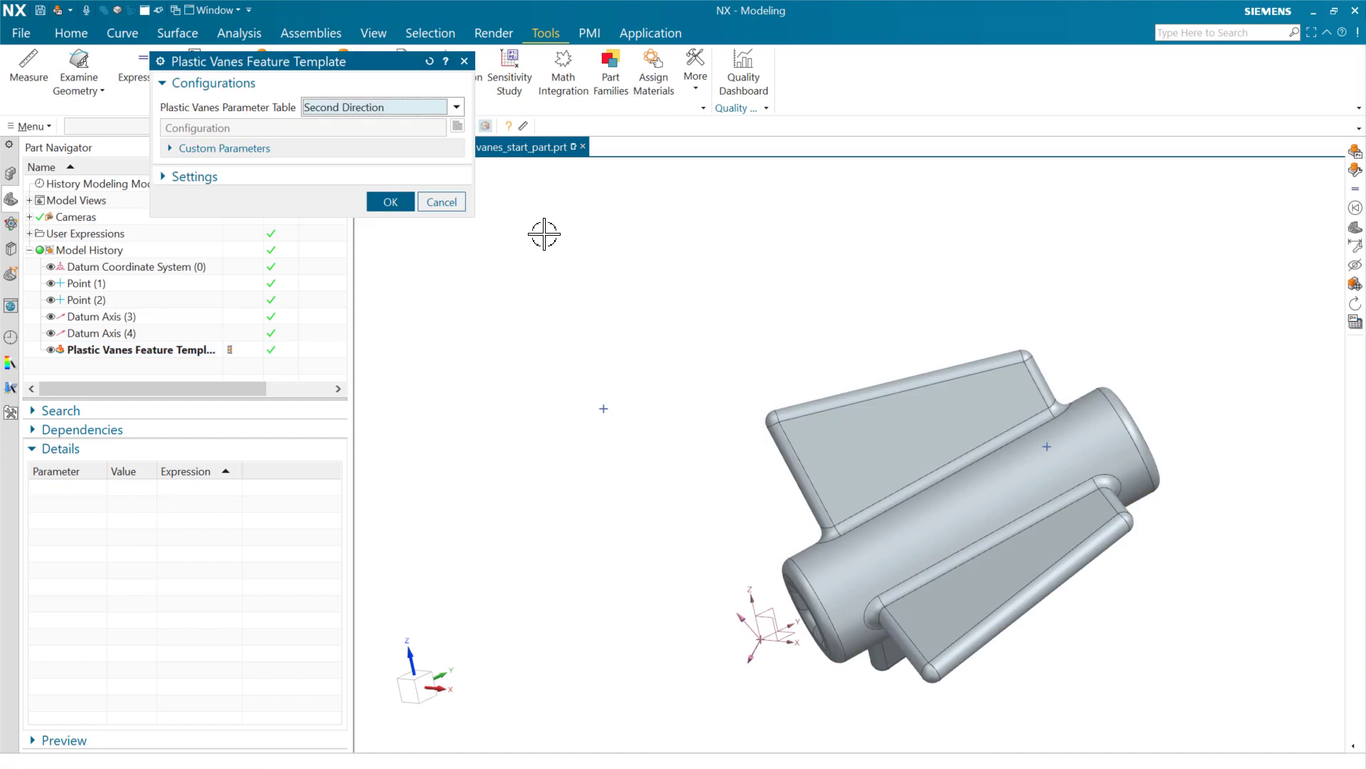
pyautogui.click(412, 107)
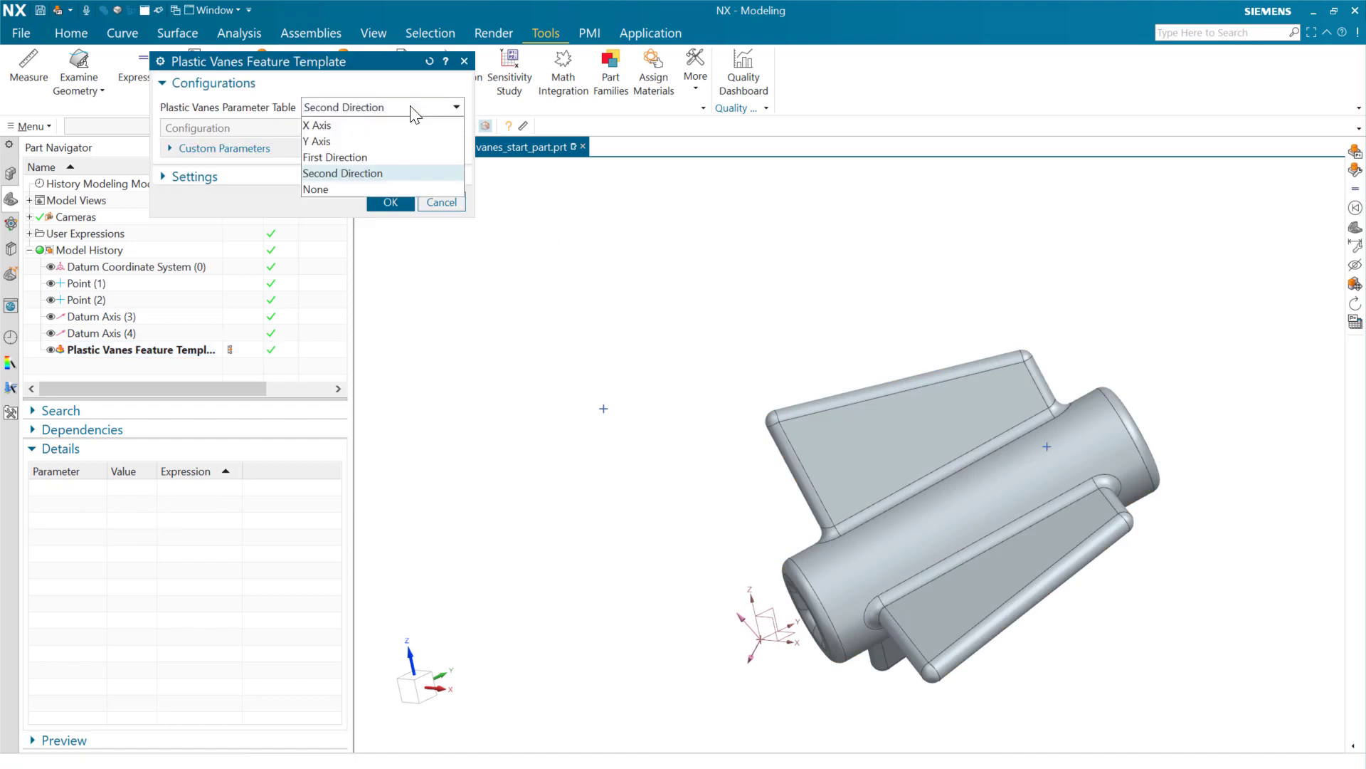
pyautogui.click(394, 158)
pyautogui.click(390, 202)
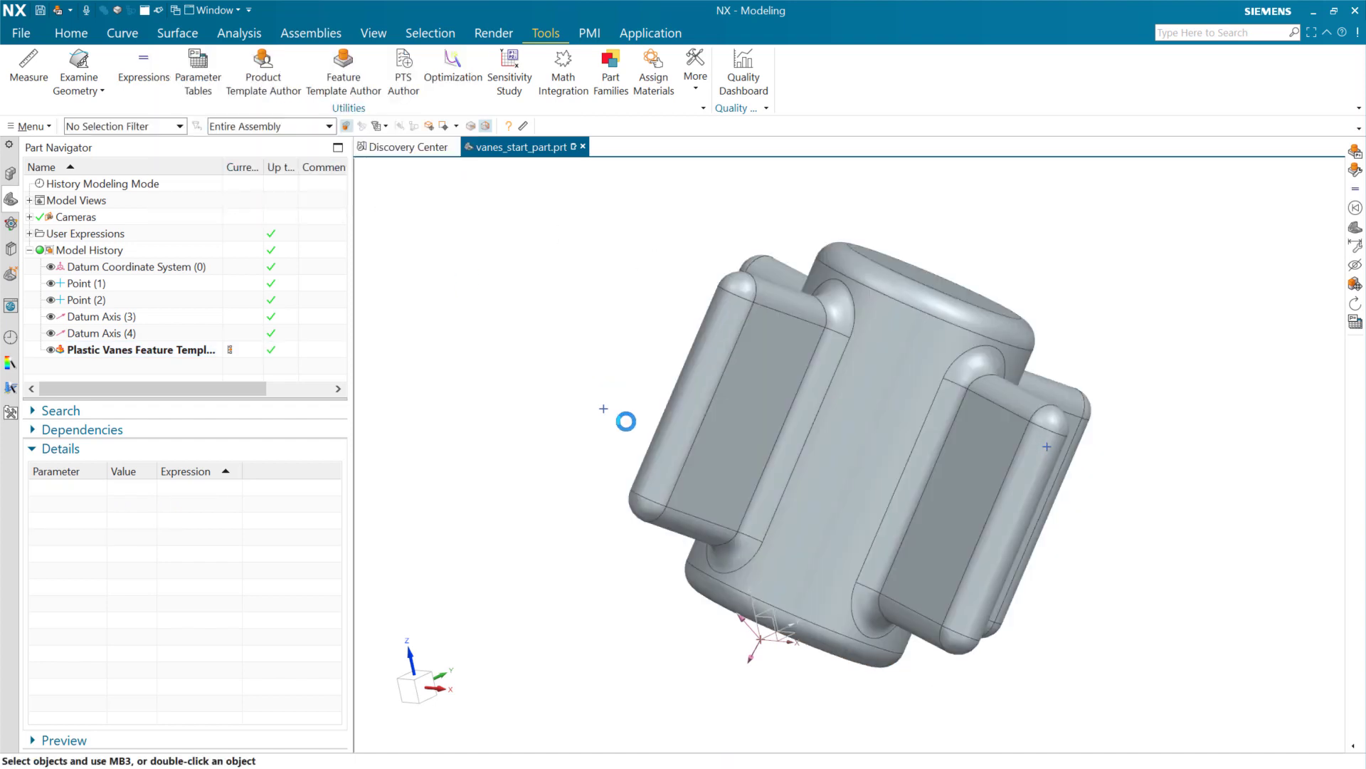
pyautogui.moveTo(625, 422); pyautogui.dragTo(699, 468, button='middle')
pyautogui.click(797, 469)
pyautogui.doubleClick(815, 431)
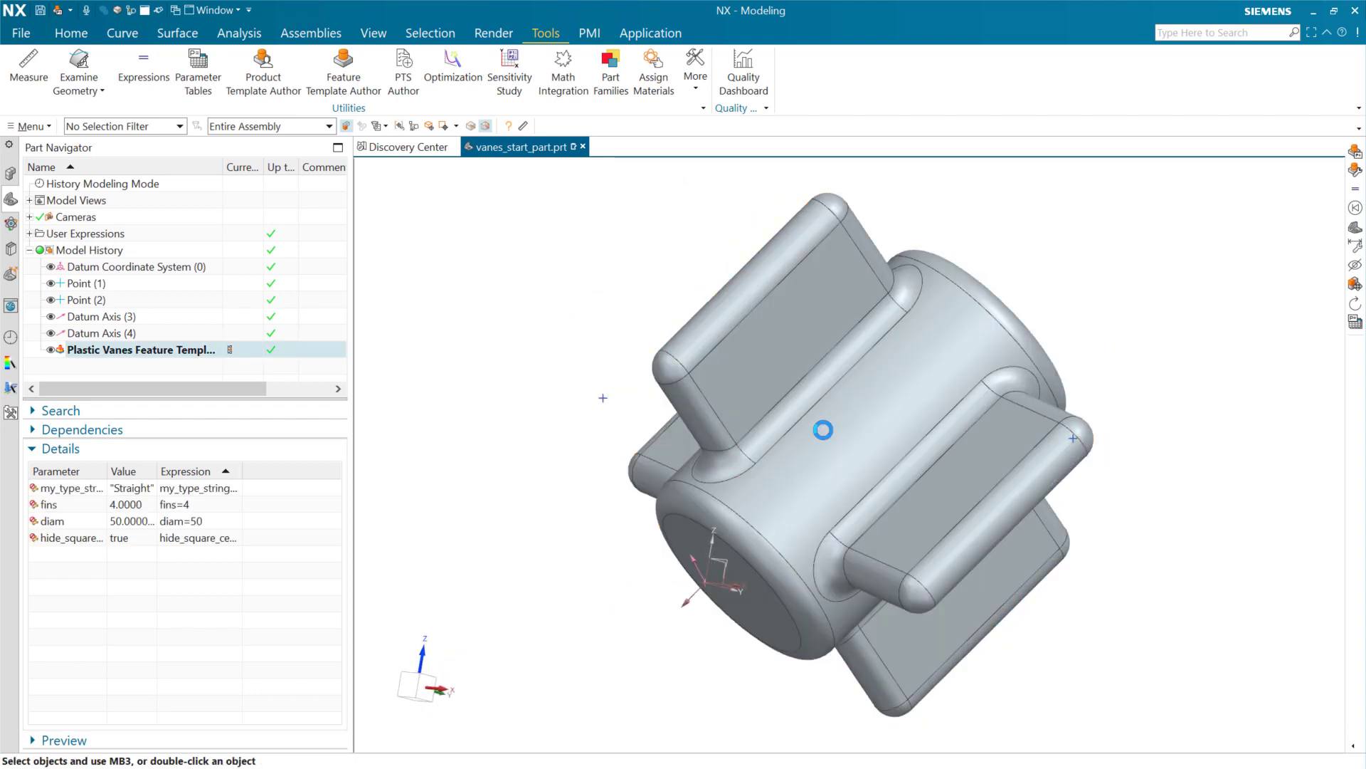
# - Set the parameter table to None, show Custom Parameters, and select the configuration name text
pyautogui.click(377, 107)
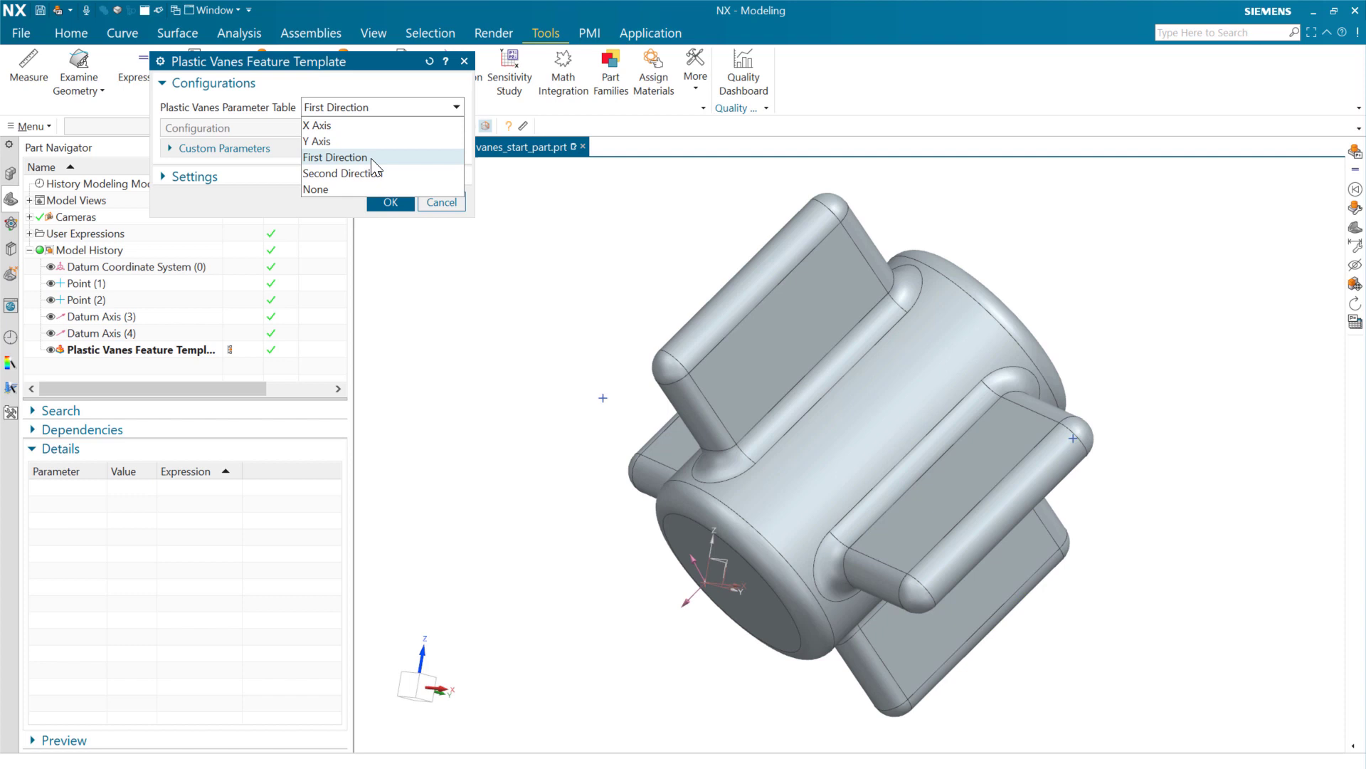
pyautogui.click(372, 189)
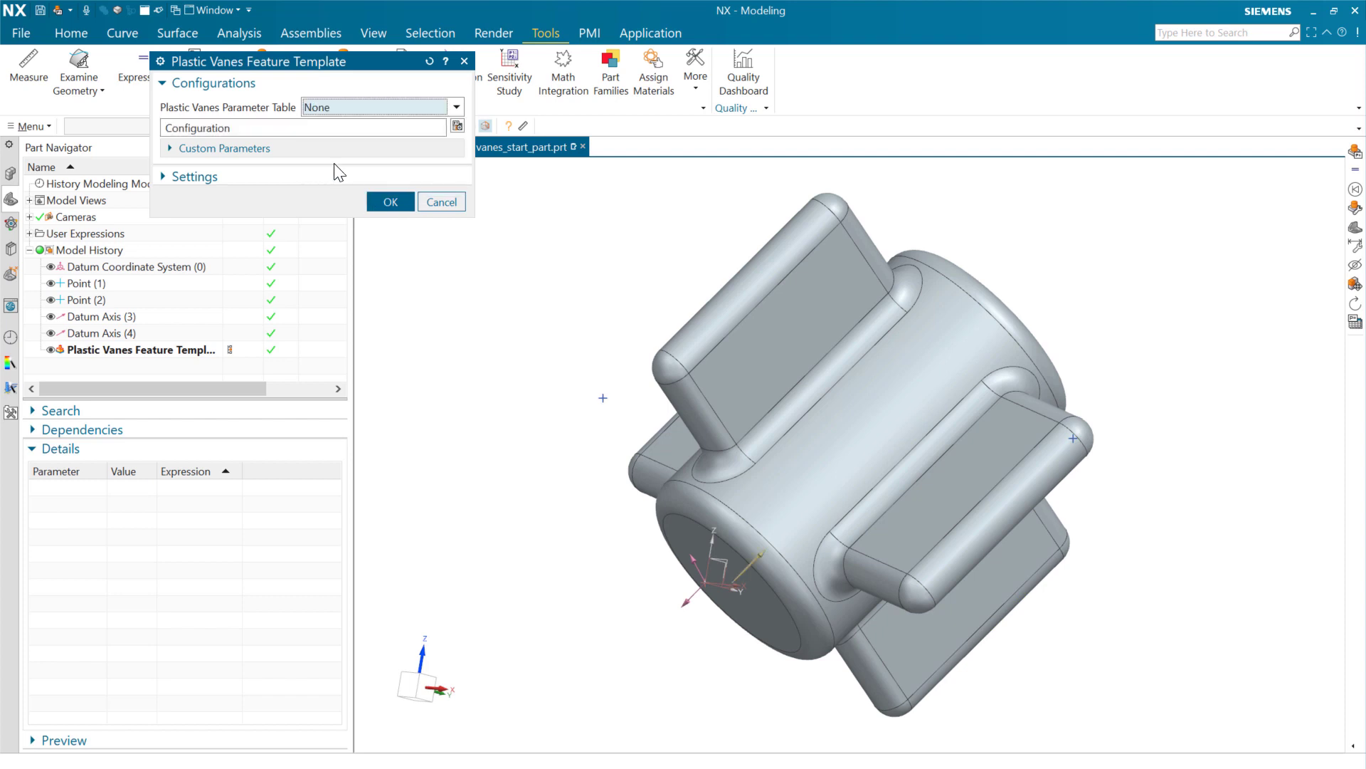
pyautogui.click(299, 152)
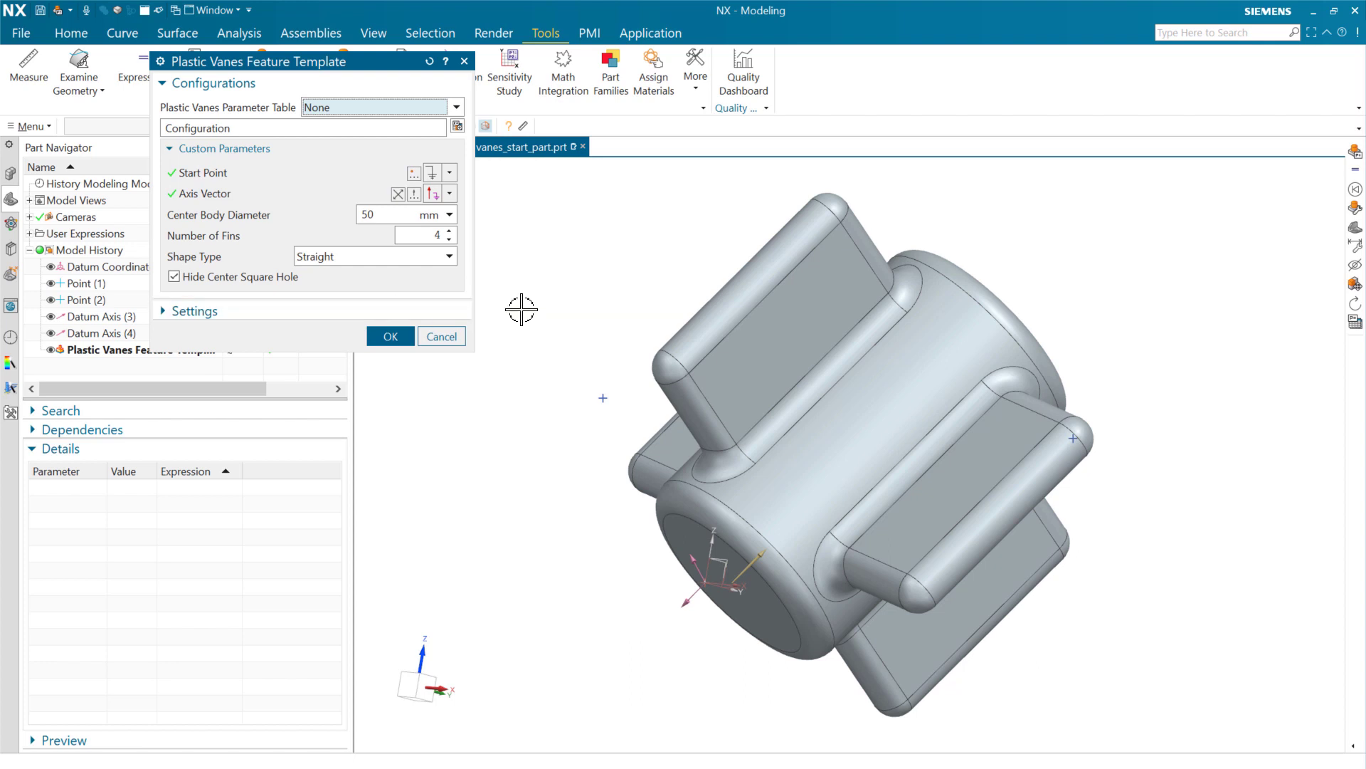
pyautogui.keyDown('shift'); pyautogui.moveTo(524, 323); pyautogui.dragTo(672, 370, button='middle'); pyautogui.keyUp('shift')
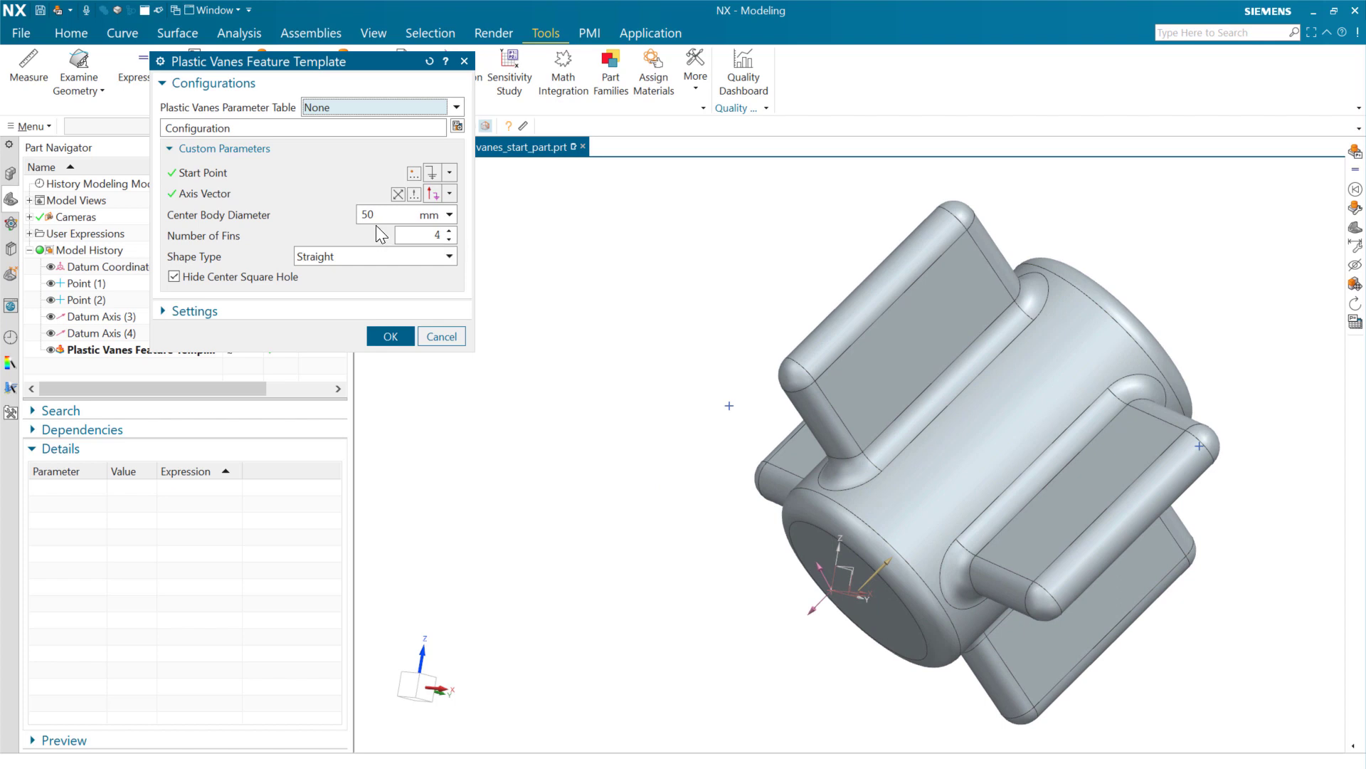
pyautogui.moveTo(246, 128); pyautogui.dragTo(153, 129)
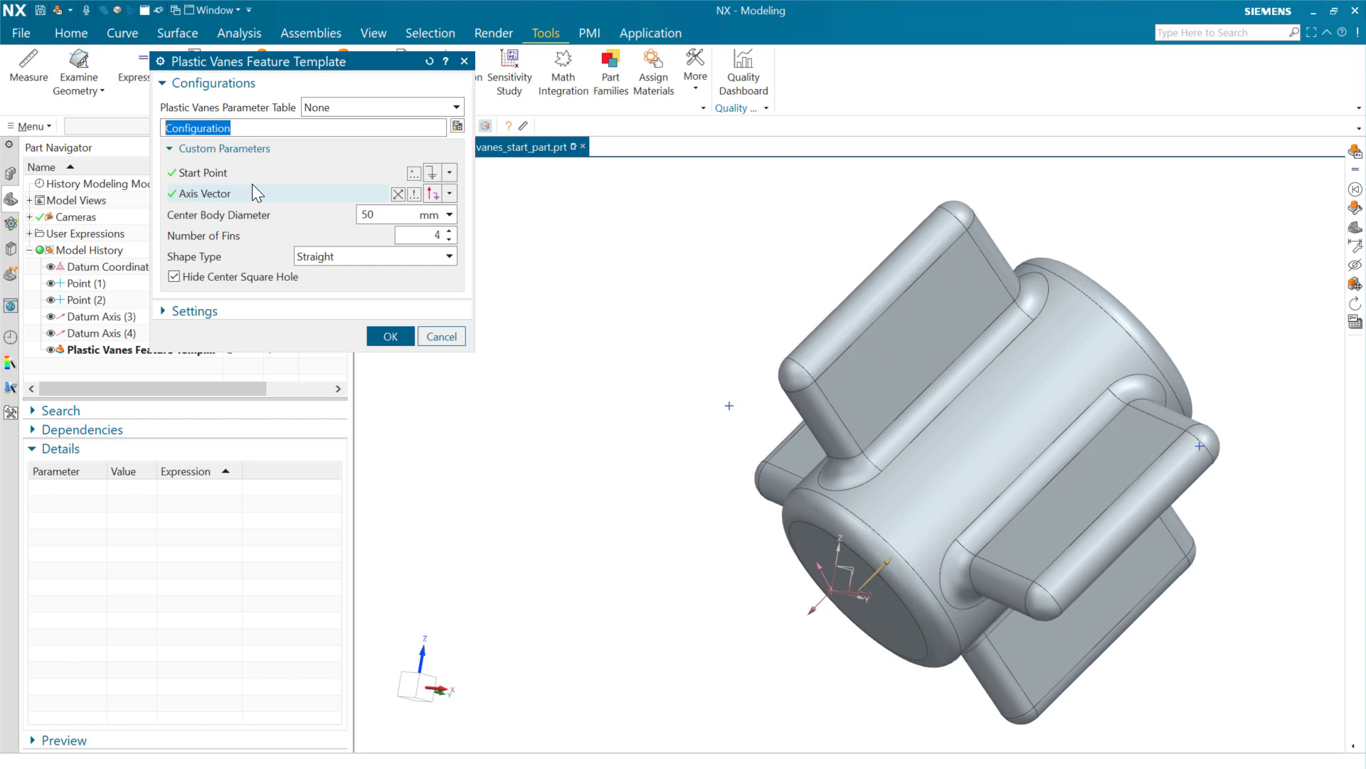
pyautogui.click(373, 173)
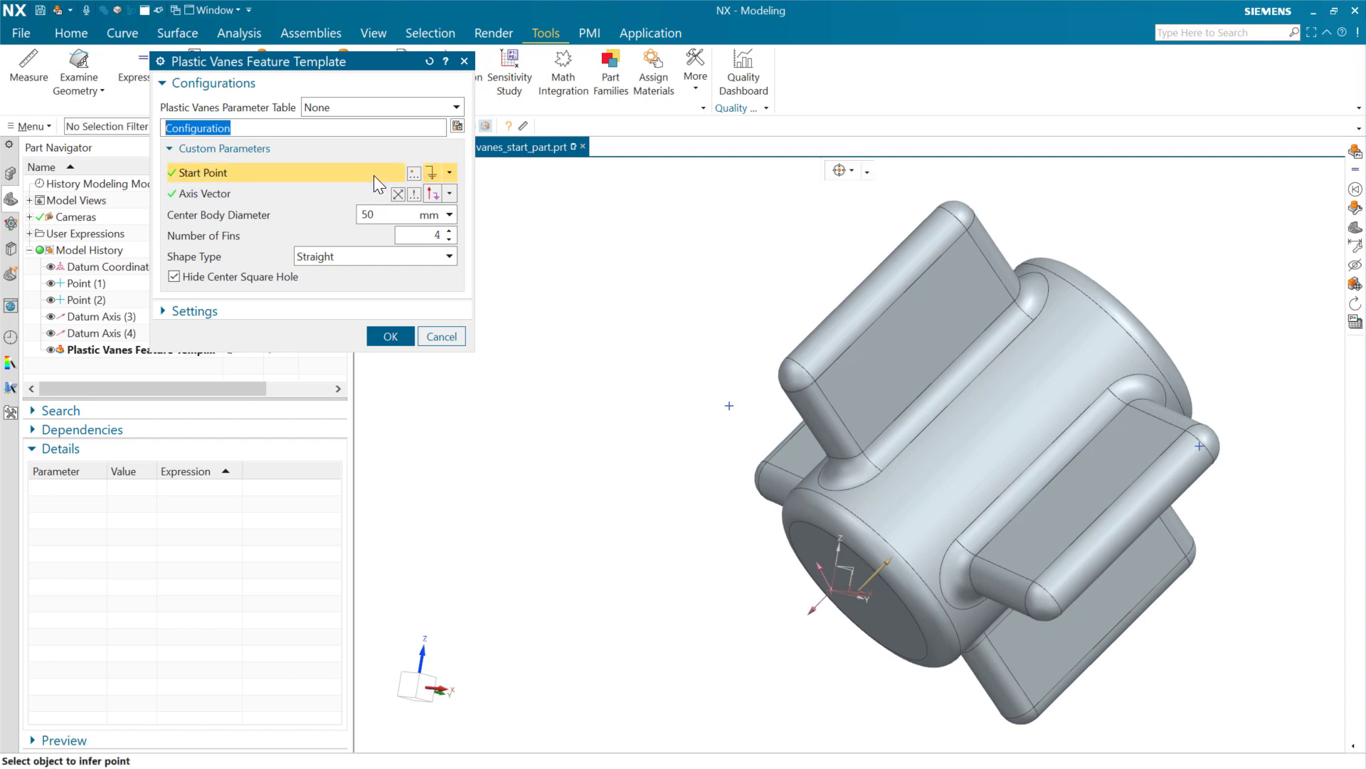
# - Set the vanes' start point to Point (1) and point the axis vector along ZC
pyautogui.click(729, 405)
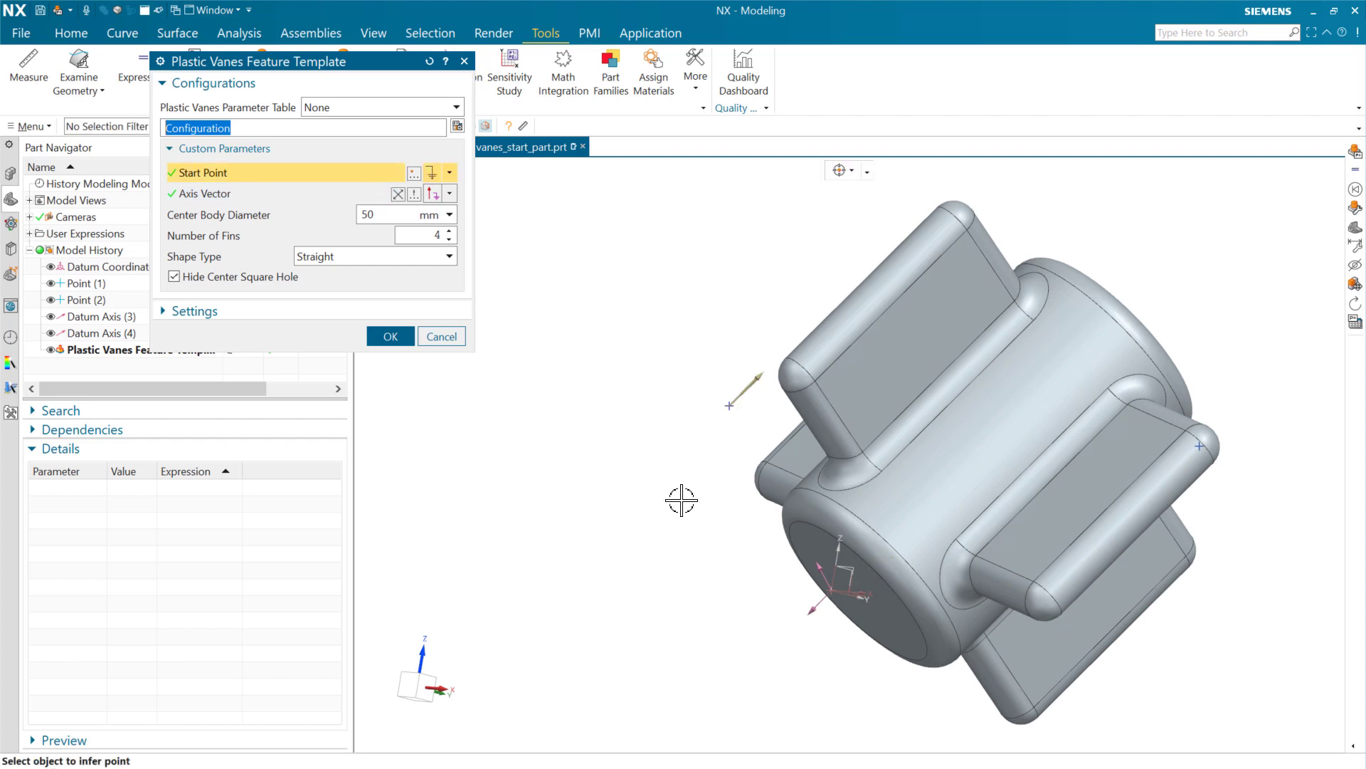
pyautogui.click(229, 196)
pyautogui.click(449, 193)
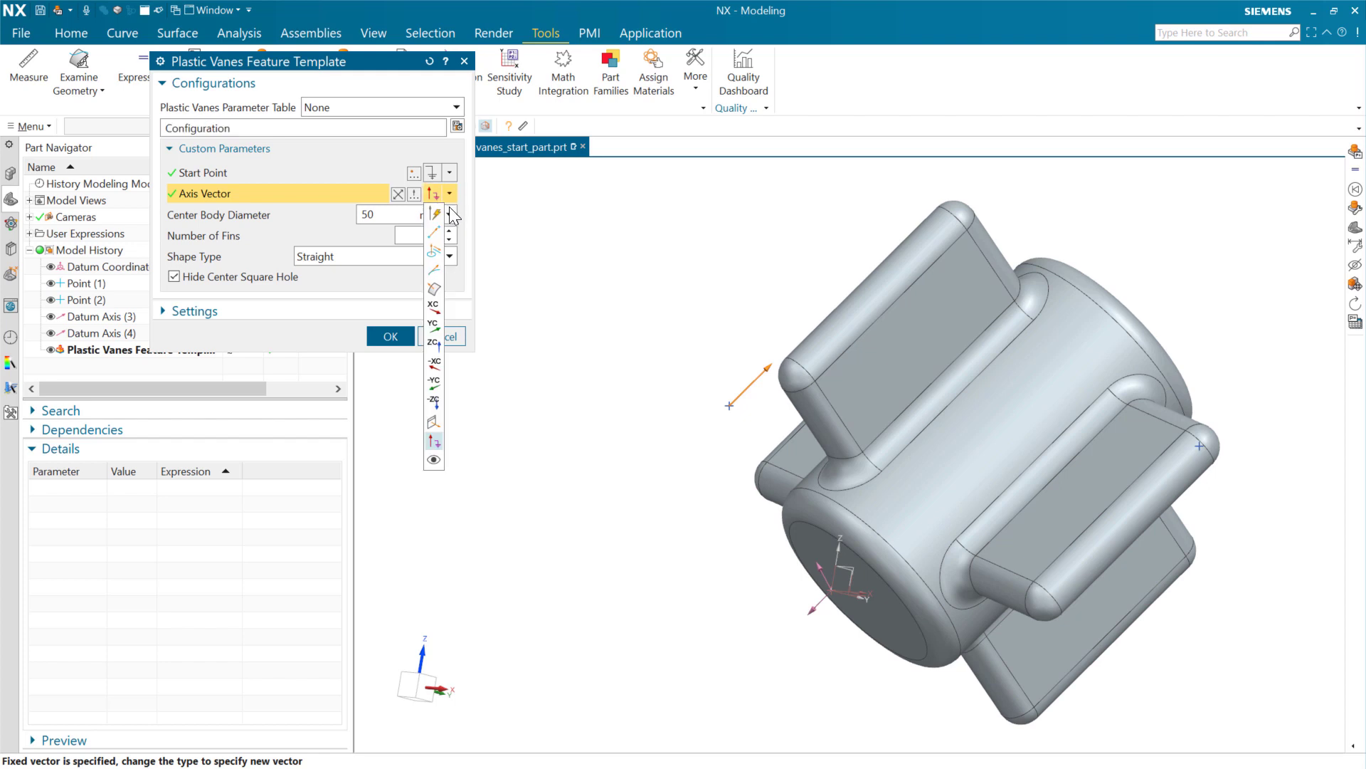
pyautogui.click(435, 224)
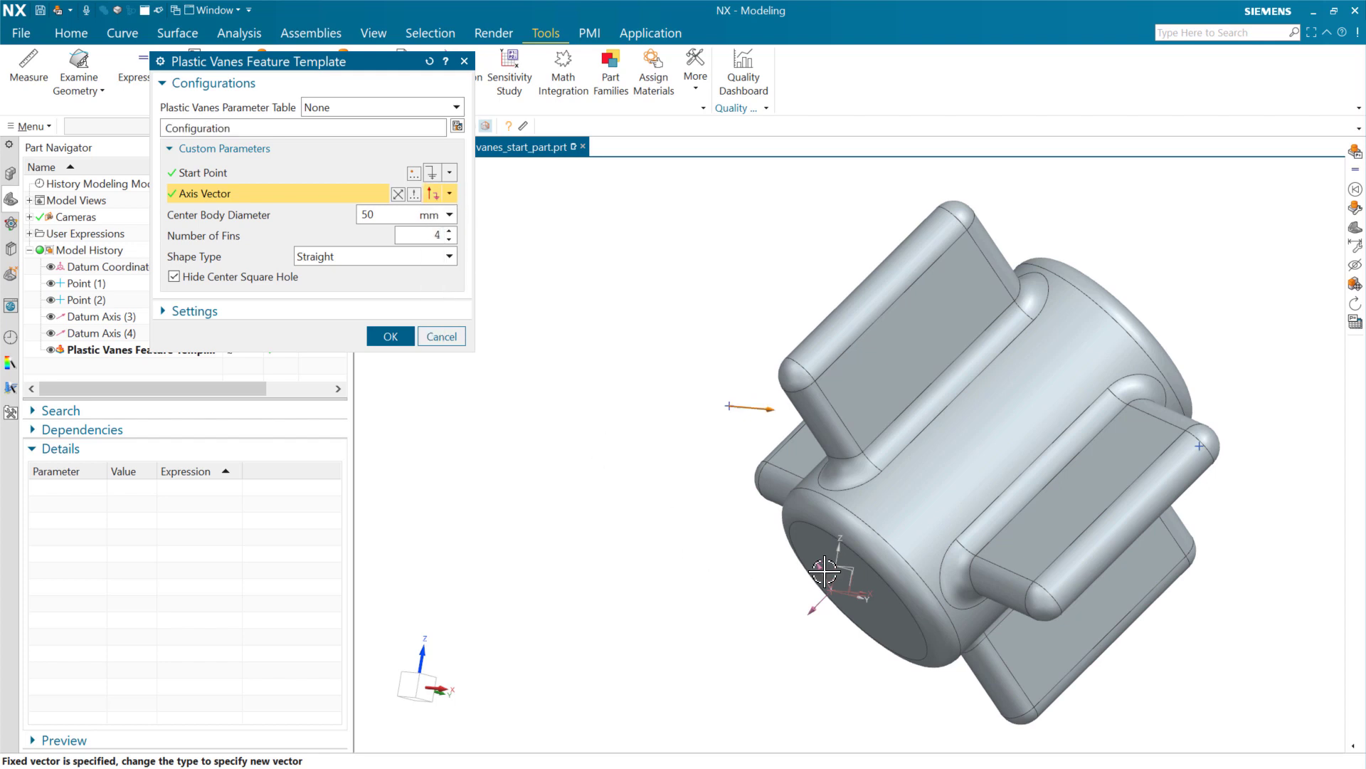
pyautogui.click(428, 645)
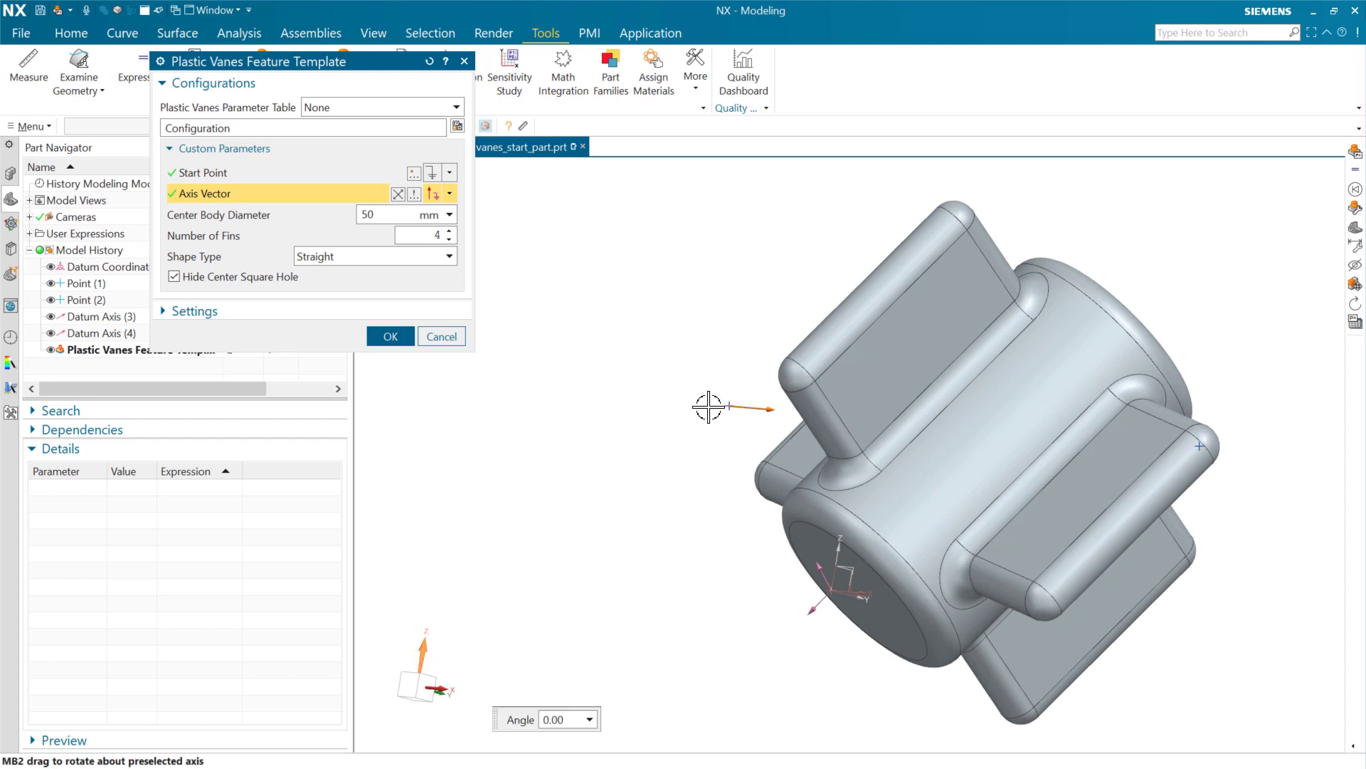
pyautogui.click(449, 193)
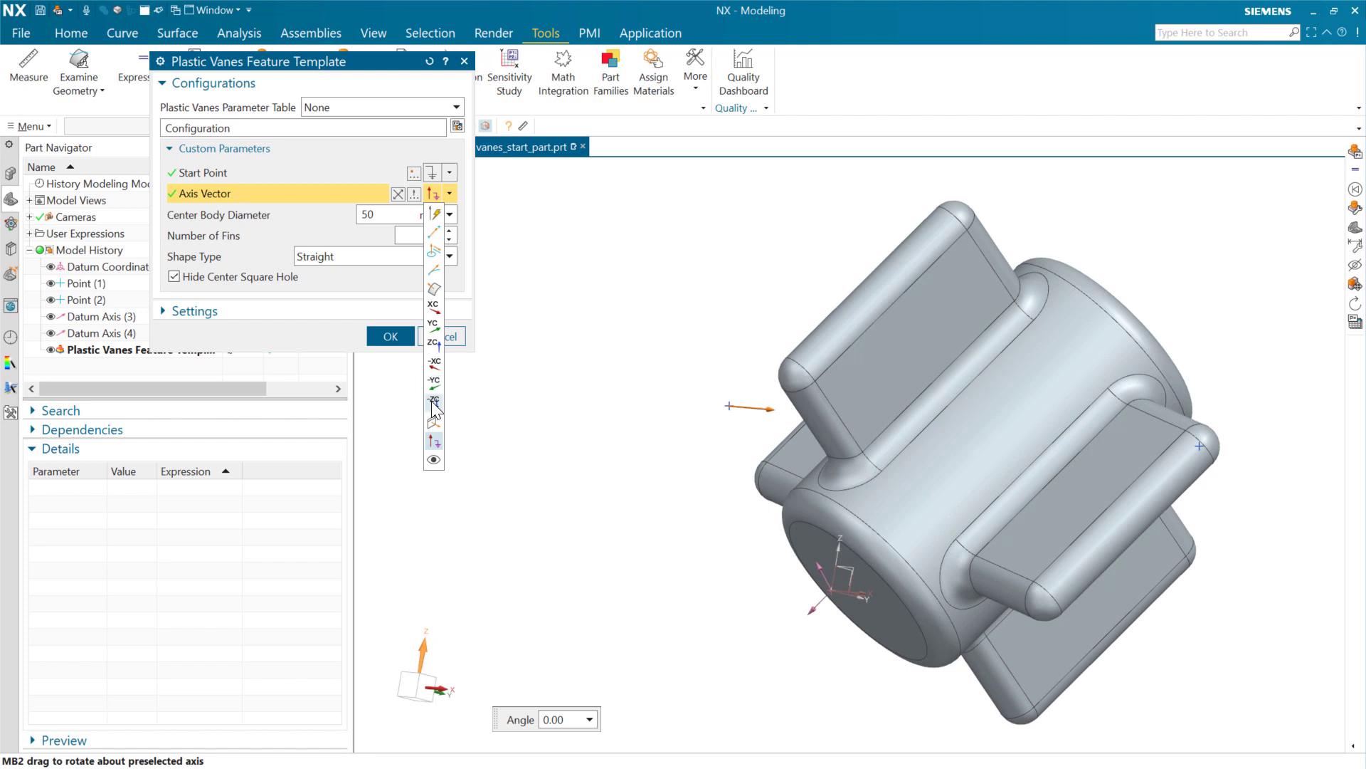
pyautogui.click(433, 346)
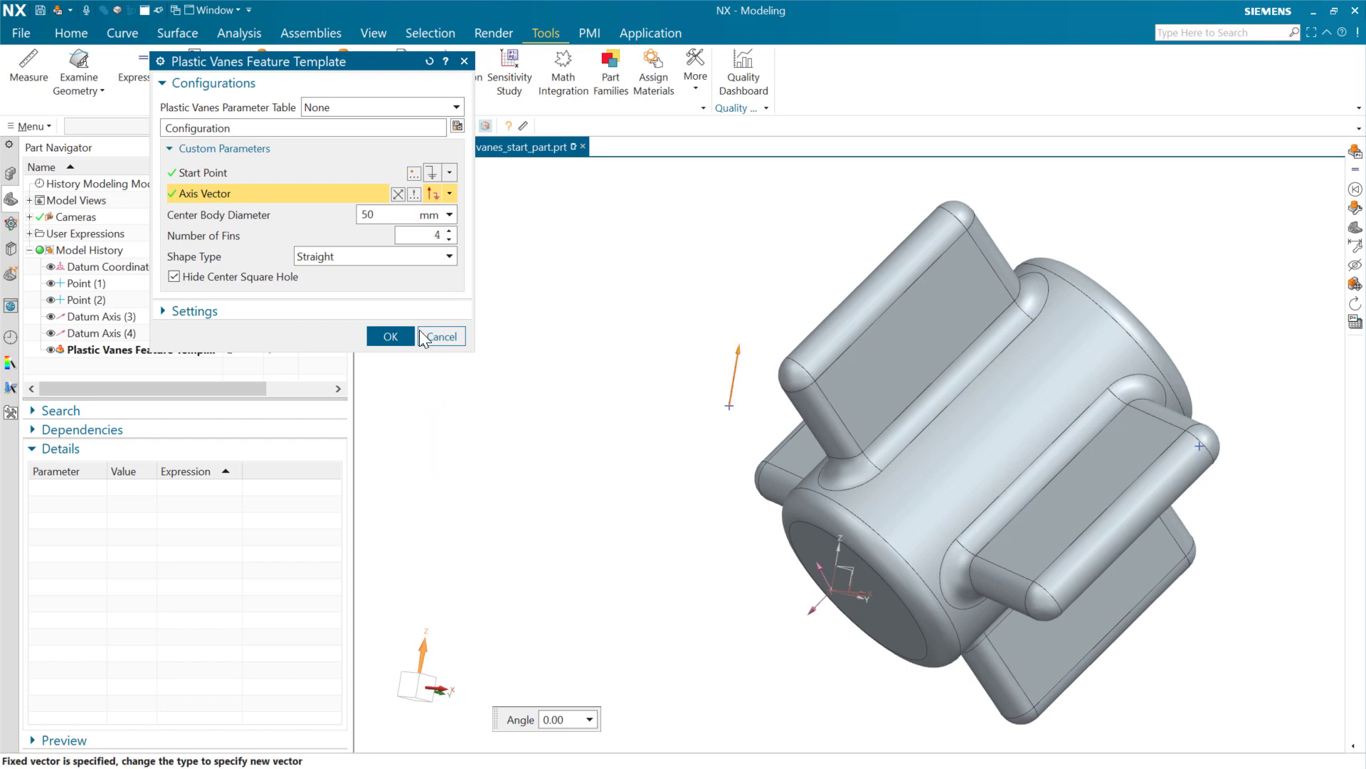
# - Rebuild the vanes with a 30 mm center body, 3 fins and Conical shape, then inspect the part
pyautogui.moveTo(382, 219); pyautogui.dragTo(336, 215)
pyautogui.write('30')
pyautogui.press('Tab')
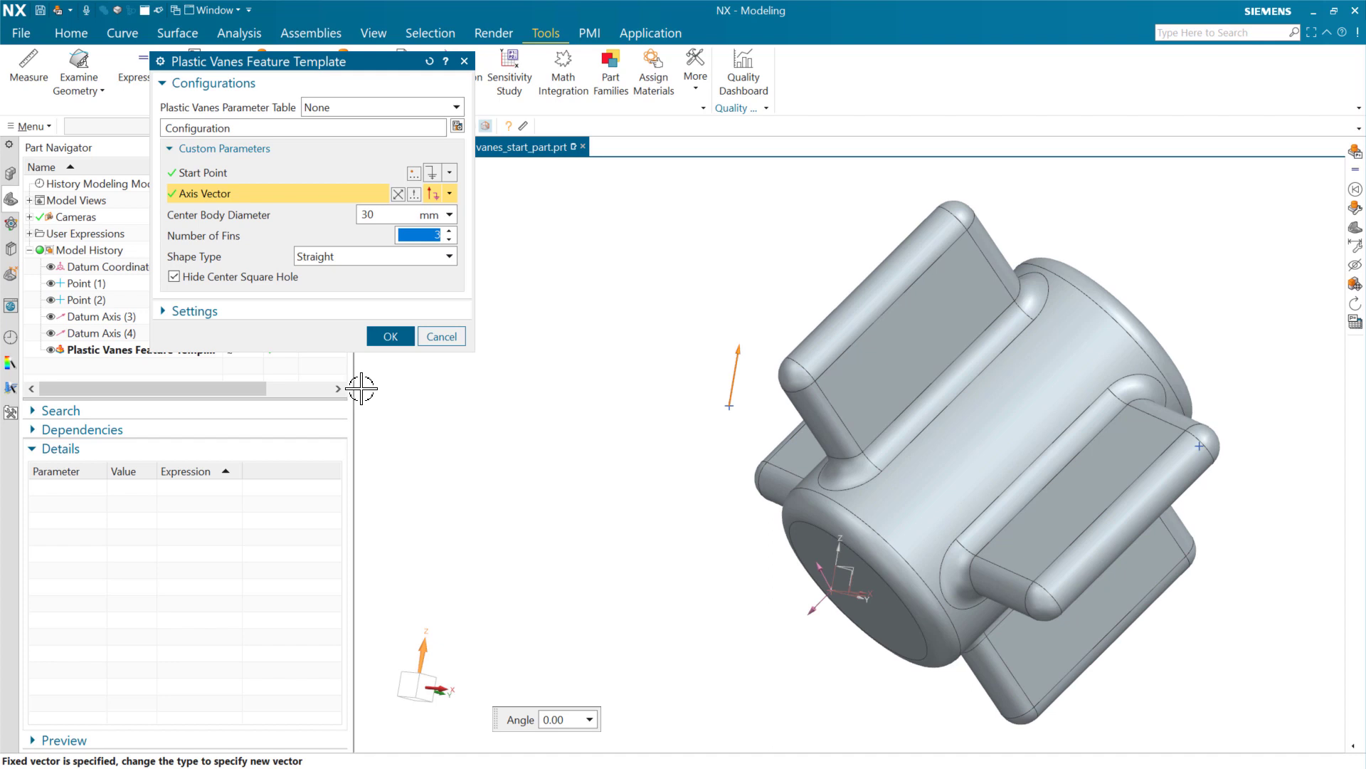
pyautogui.click(350, 258)
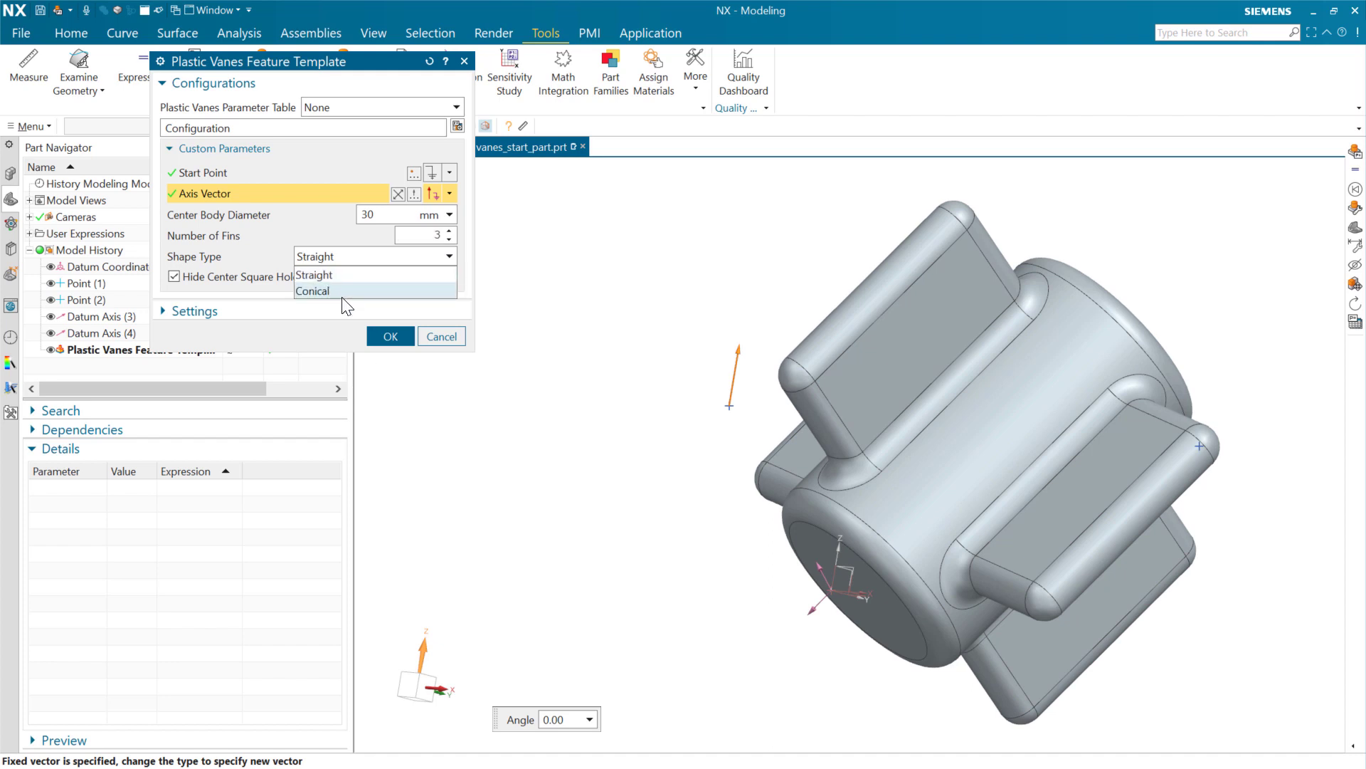
pyautogui.click(344, 294)
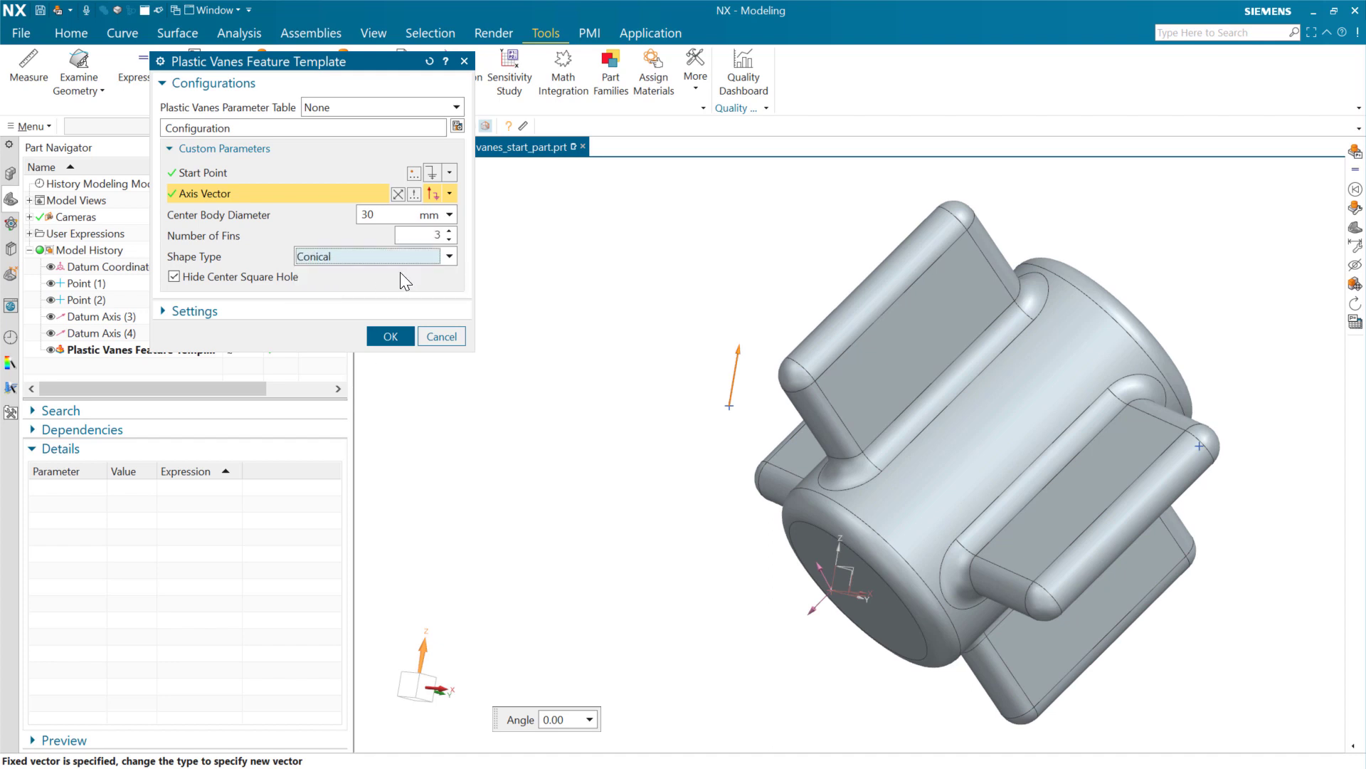
pyautogui.click(173, 277)
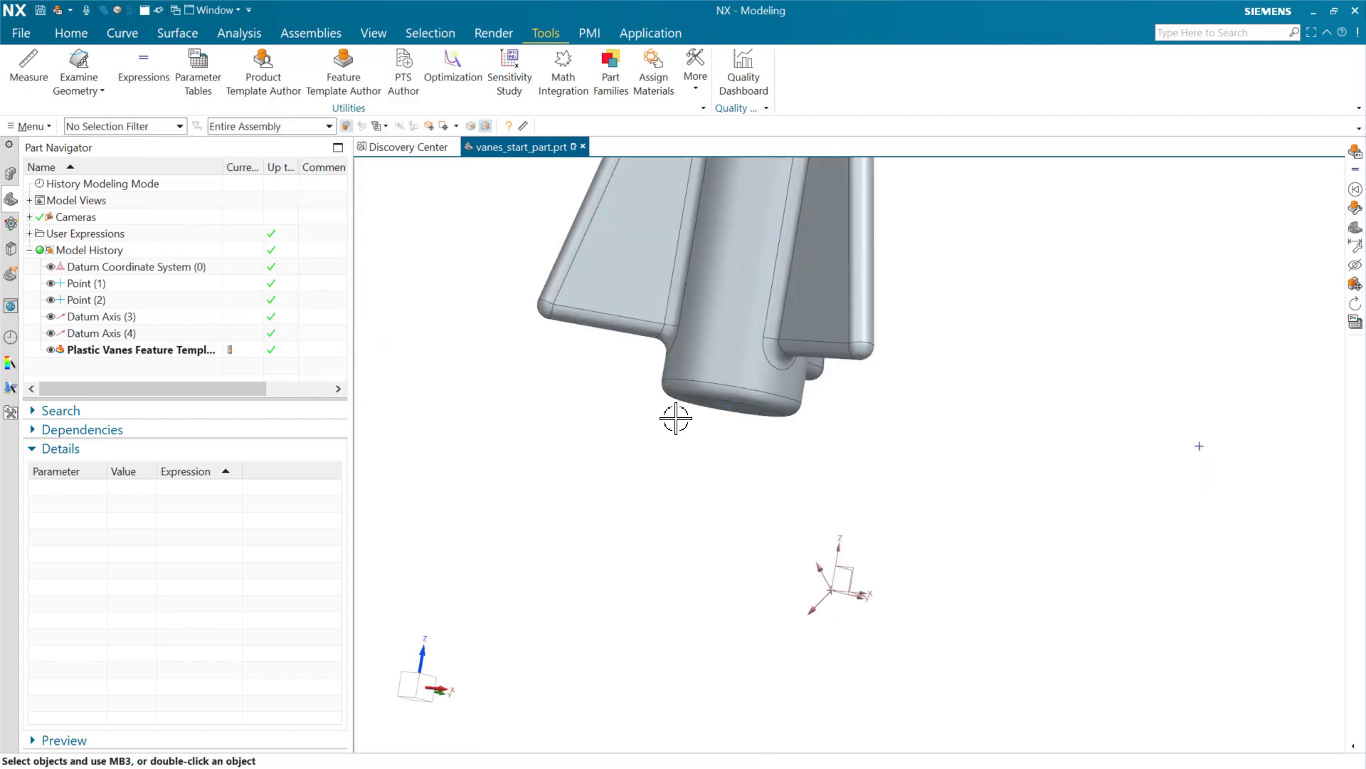
pyautogui.moveTo(676, 417); pyautogui.dragTo(769, 556, button='middle')
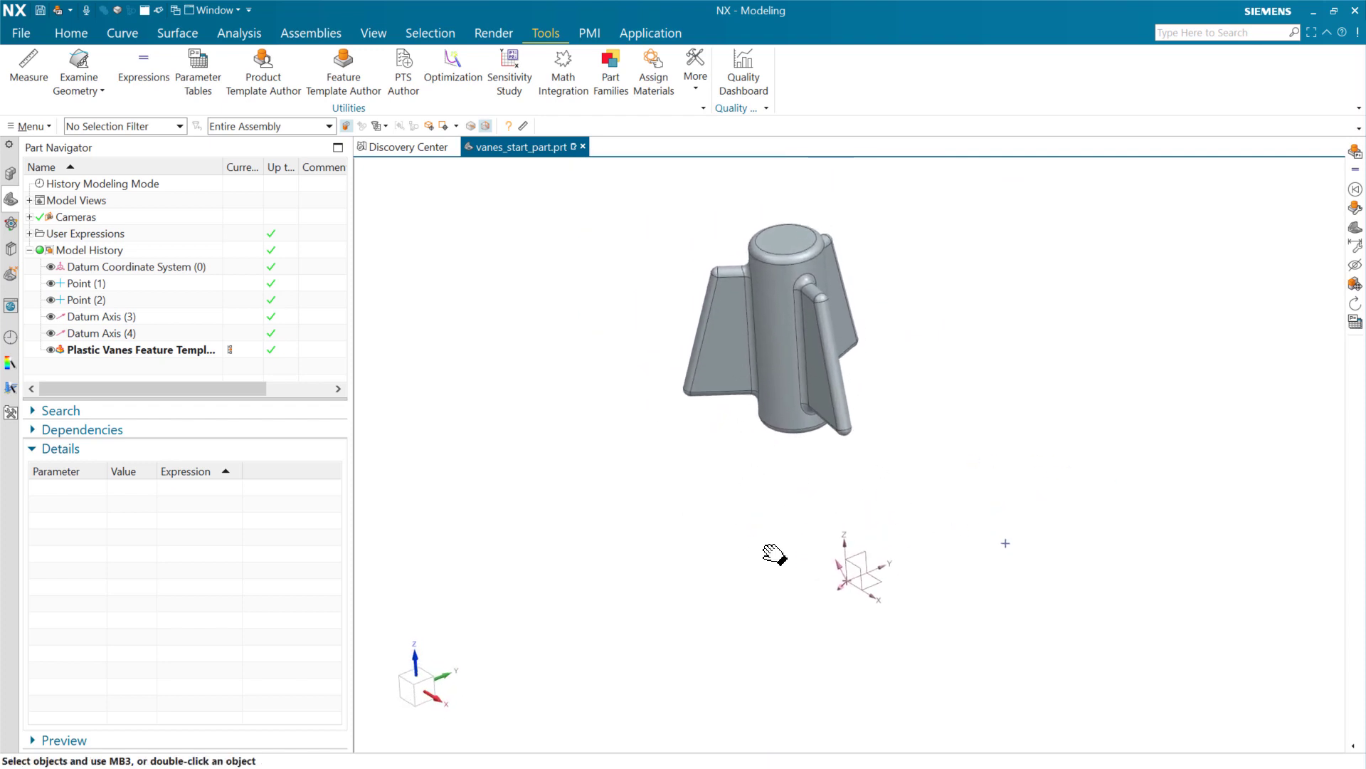
# - Save the current 30 mm, 3-fin conical values as a new configuration named 'Z Rocket Plug'
pyautogui.doubleClick(198, 349)
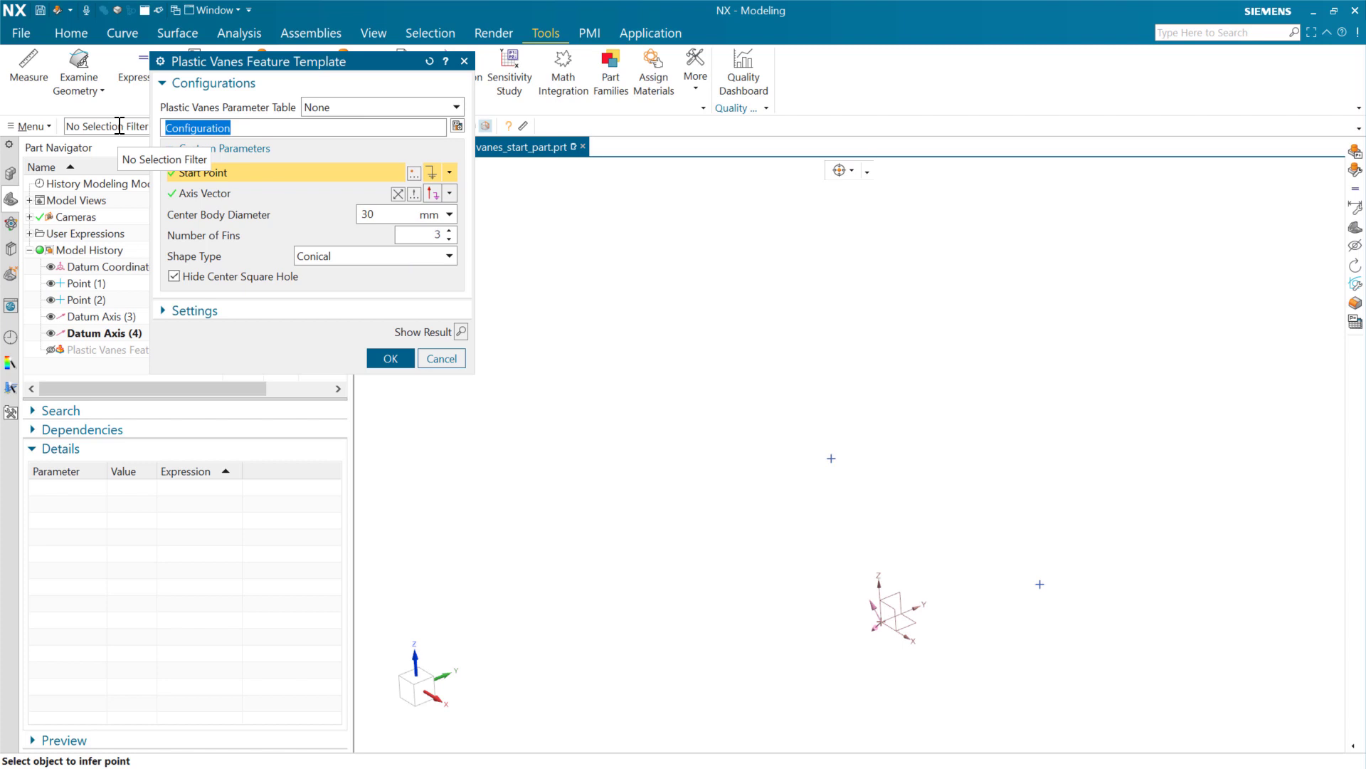
pyautogui.write('Z Rocket Pl')
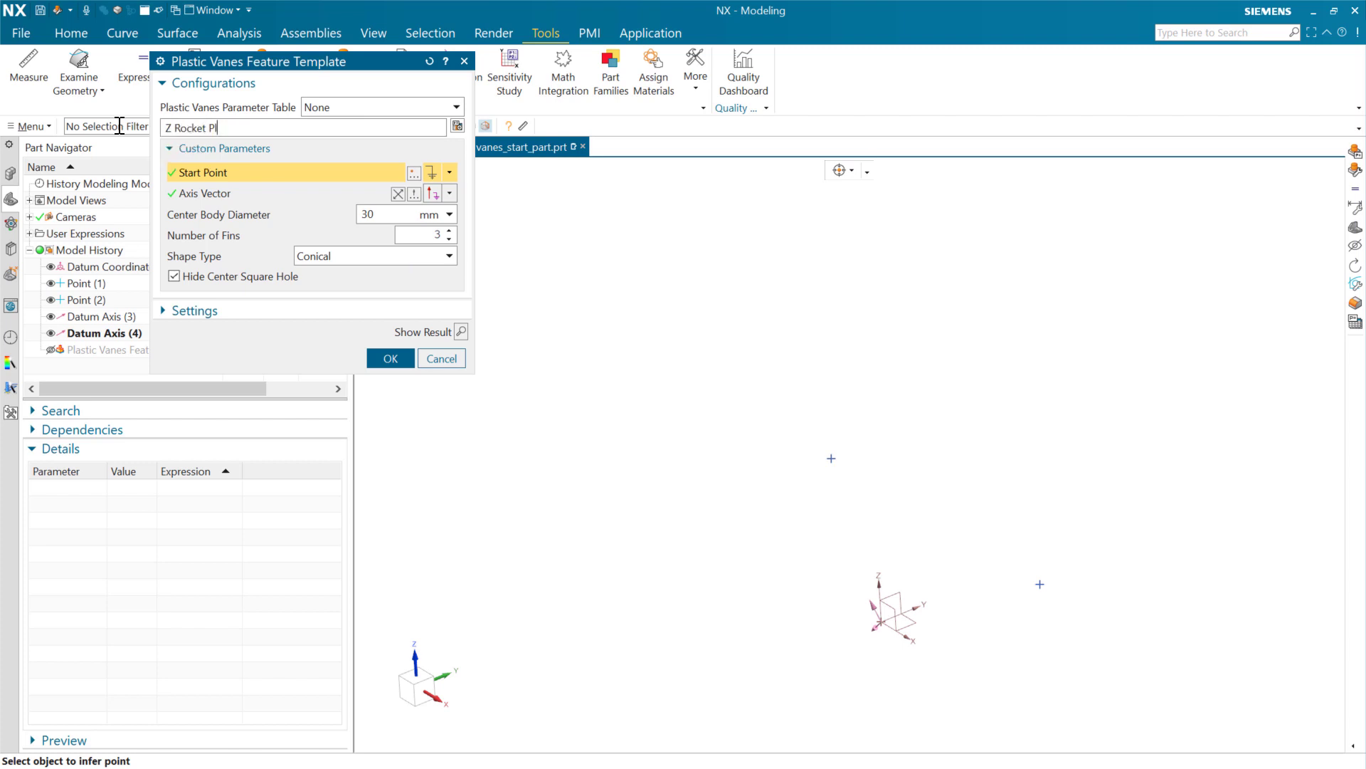
pyautogui.write('ug')
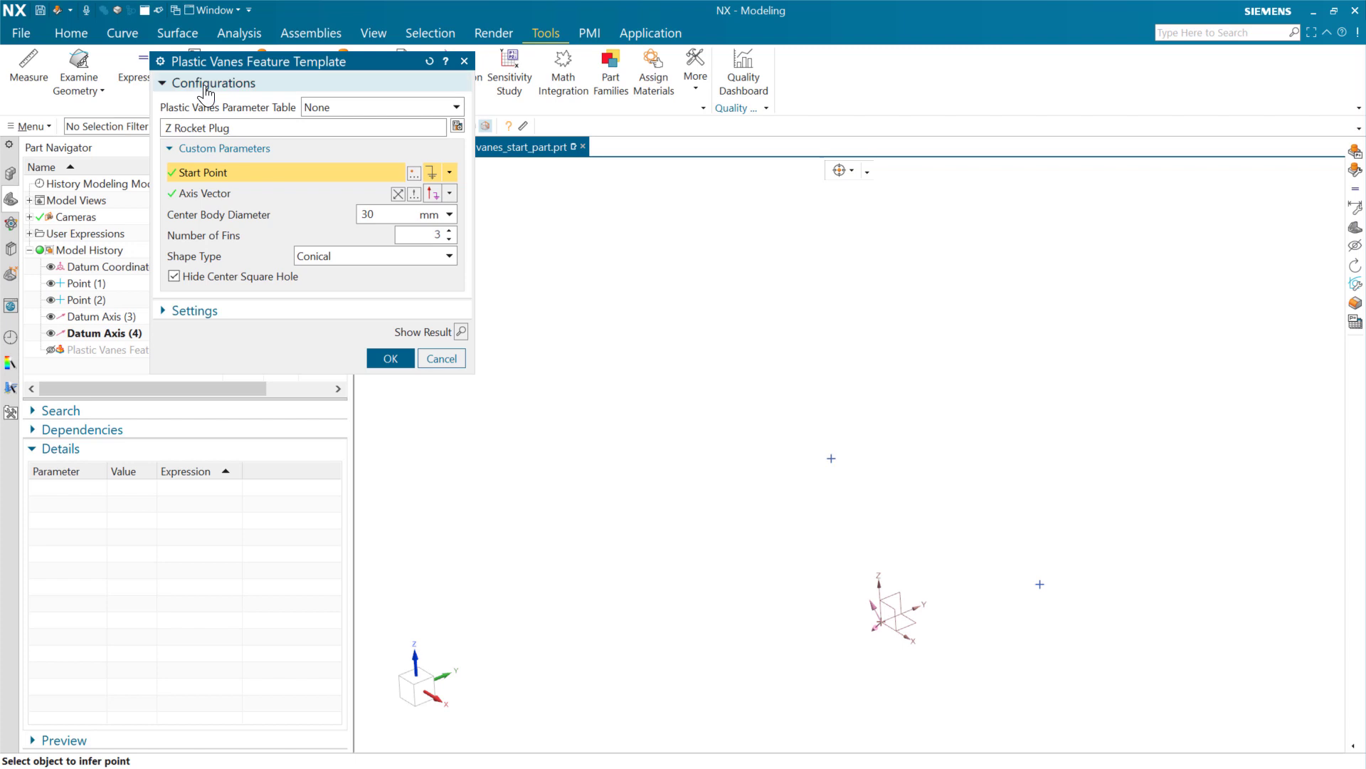
pyautogui.click(453, 106)
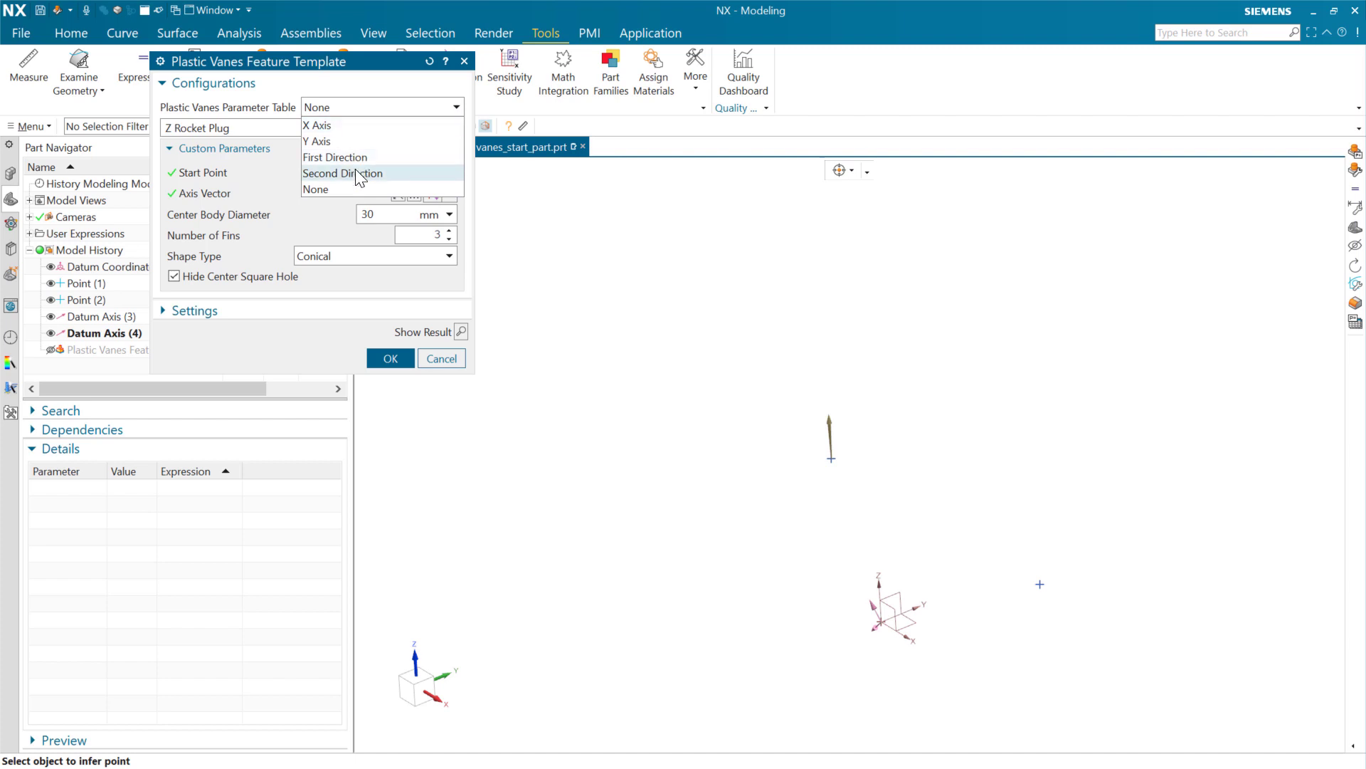
pyautogui.click(456, 108)
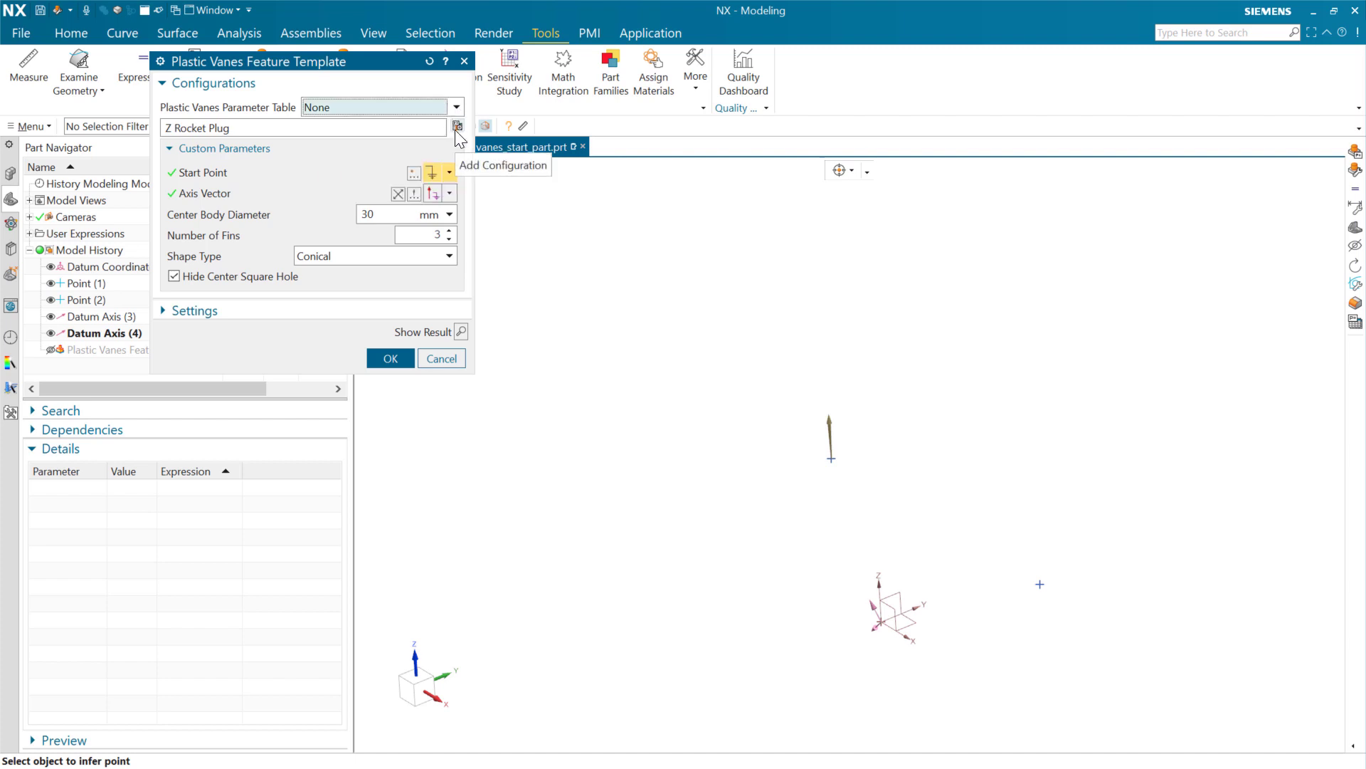
pyautogui.click(456, 127)
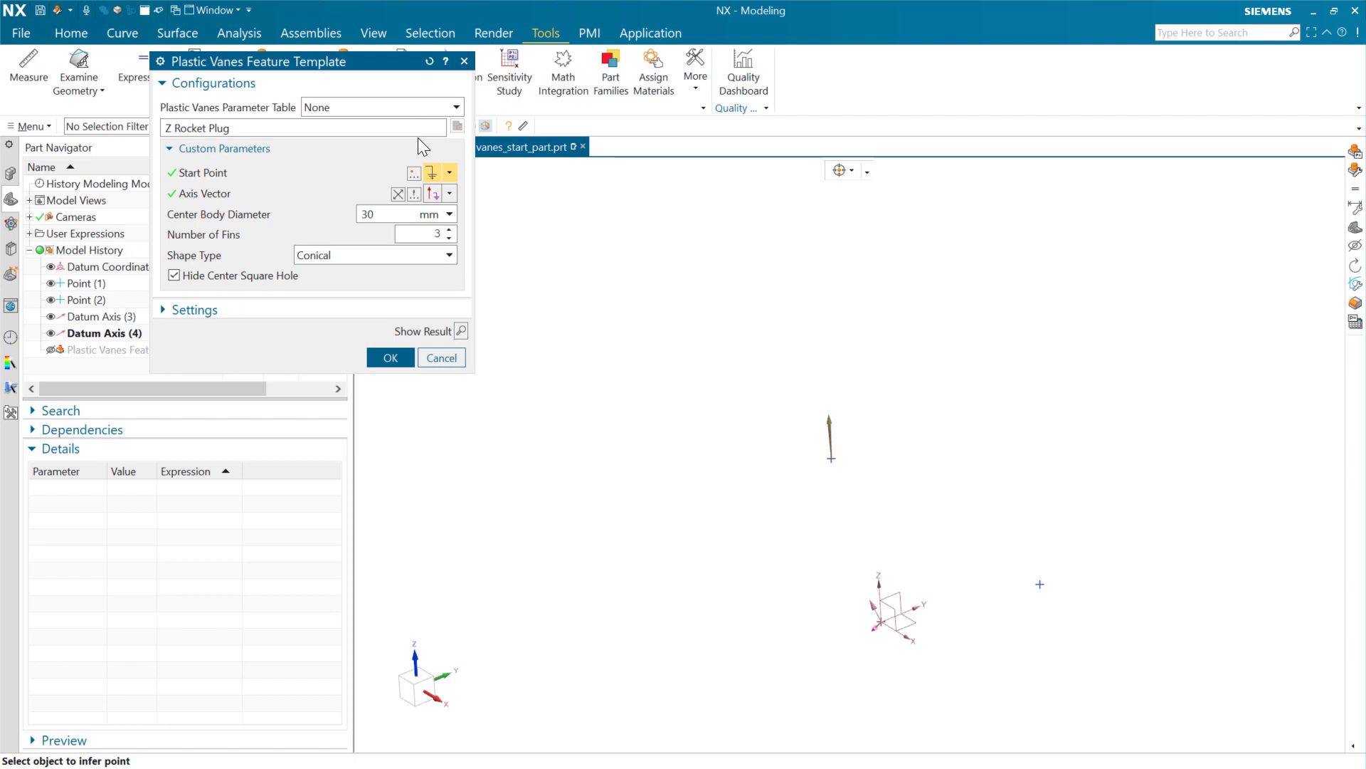
# - Rebuild the vanes feature with the X Axis configuration
pyautogui.click(455, 107)
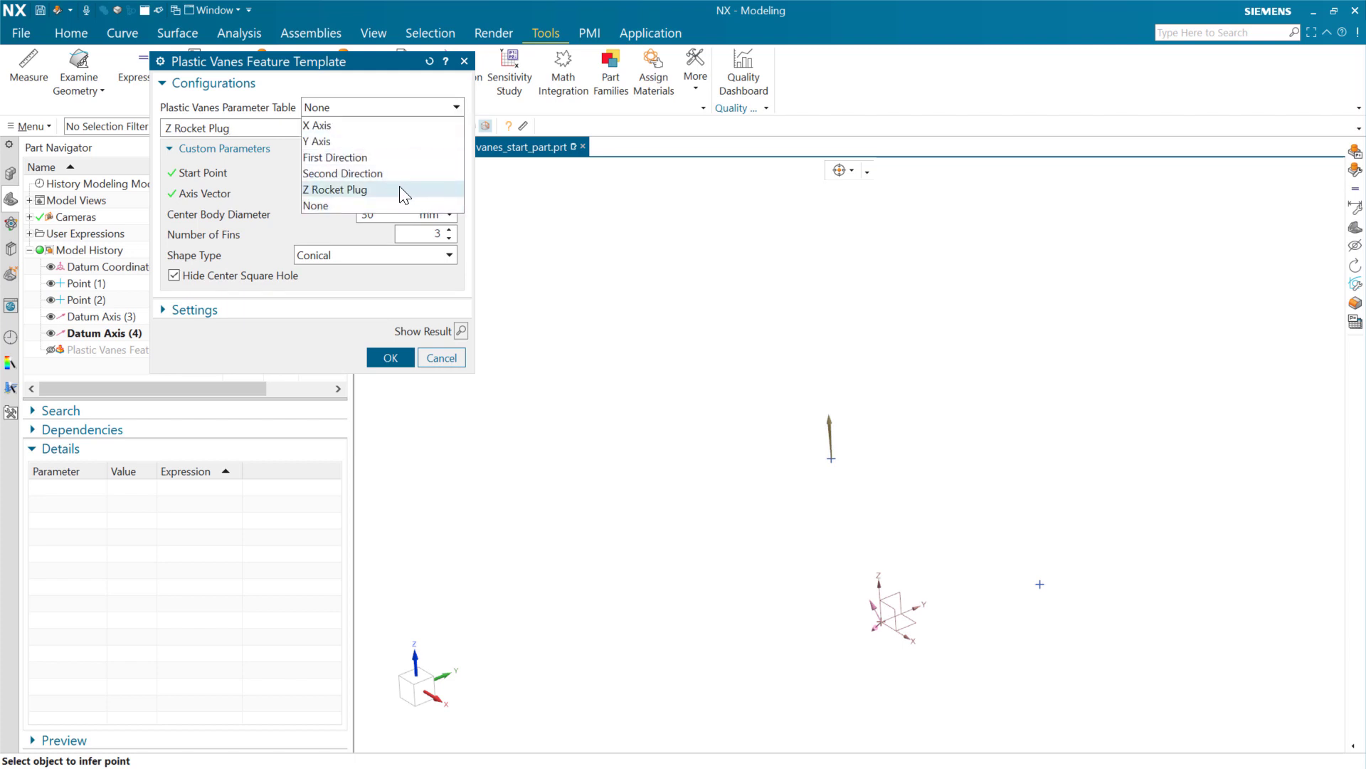
pyautogui.click(386, 127)
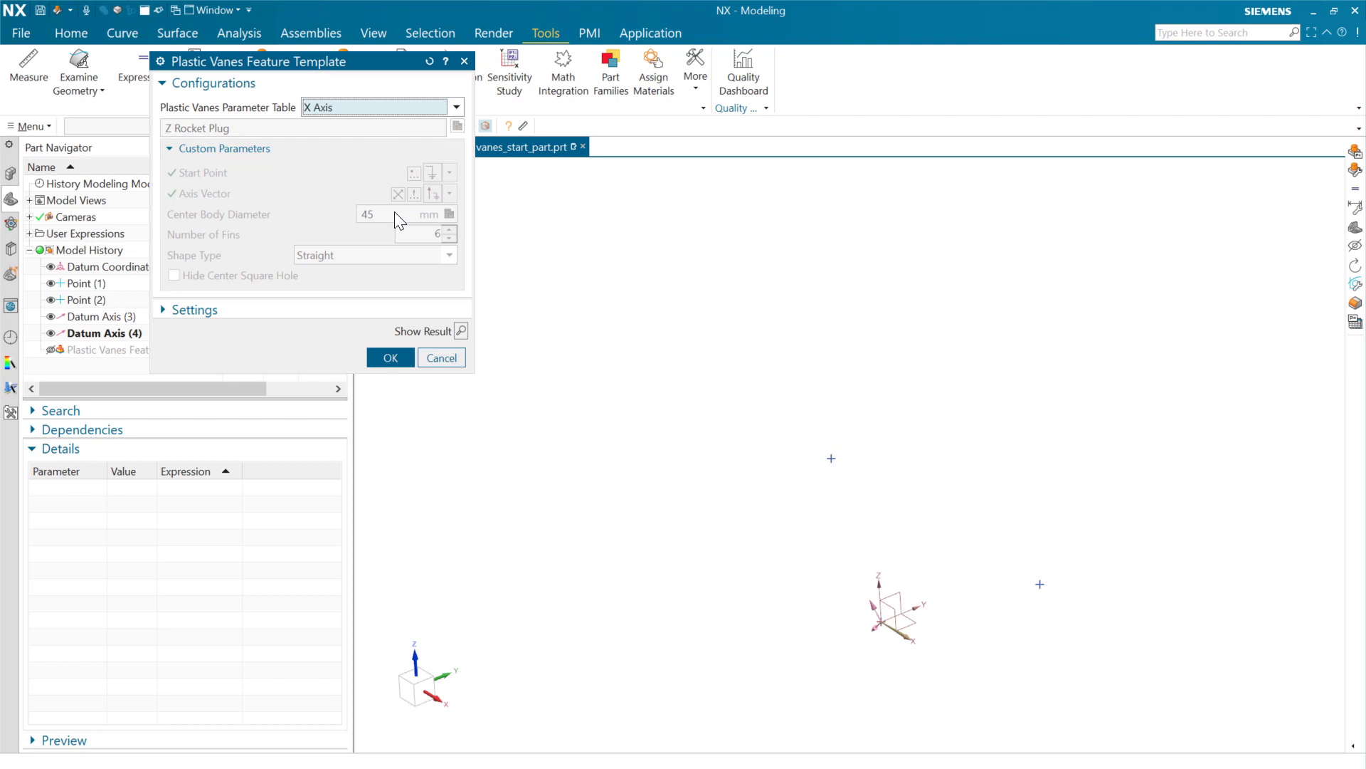
pyautogui.click(391, 356)
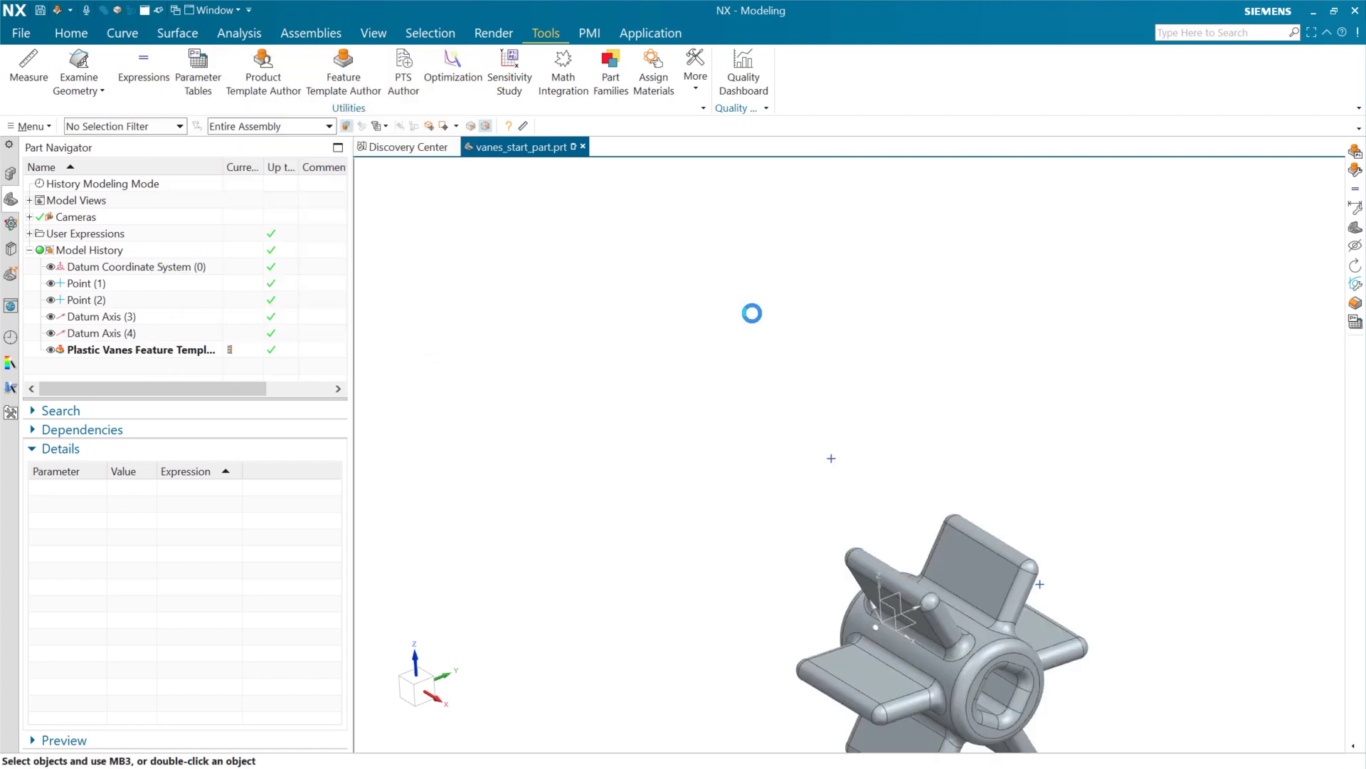
# - Switch the vanes feature back to the Z Rocket Plug configuration
pyautogui.doubleClick(213, 350)
pyautogui.click(366, 106)
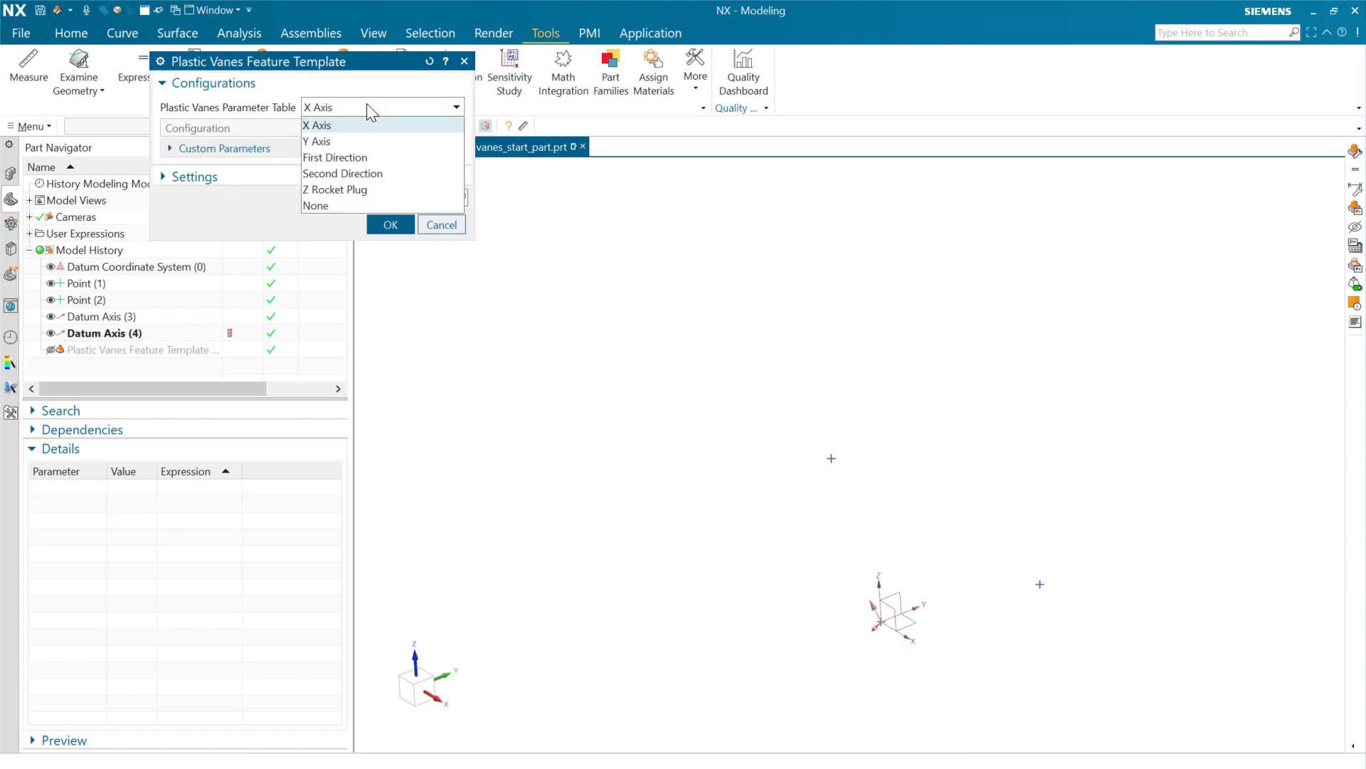
pyautogui.click(366, 189)
pyautogui.click(390, 223)
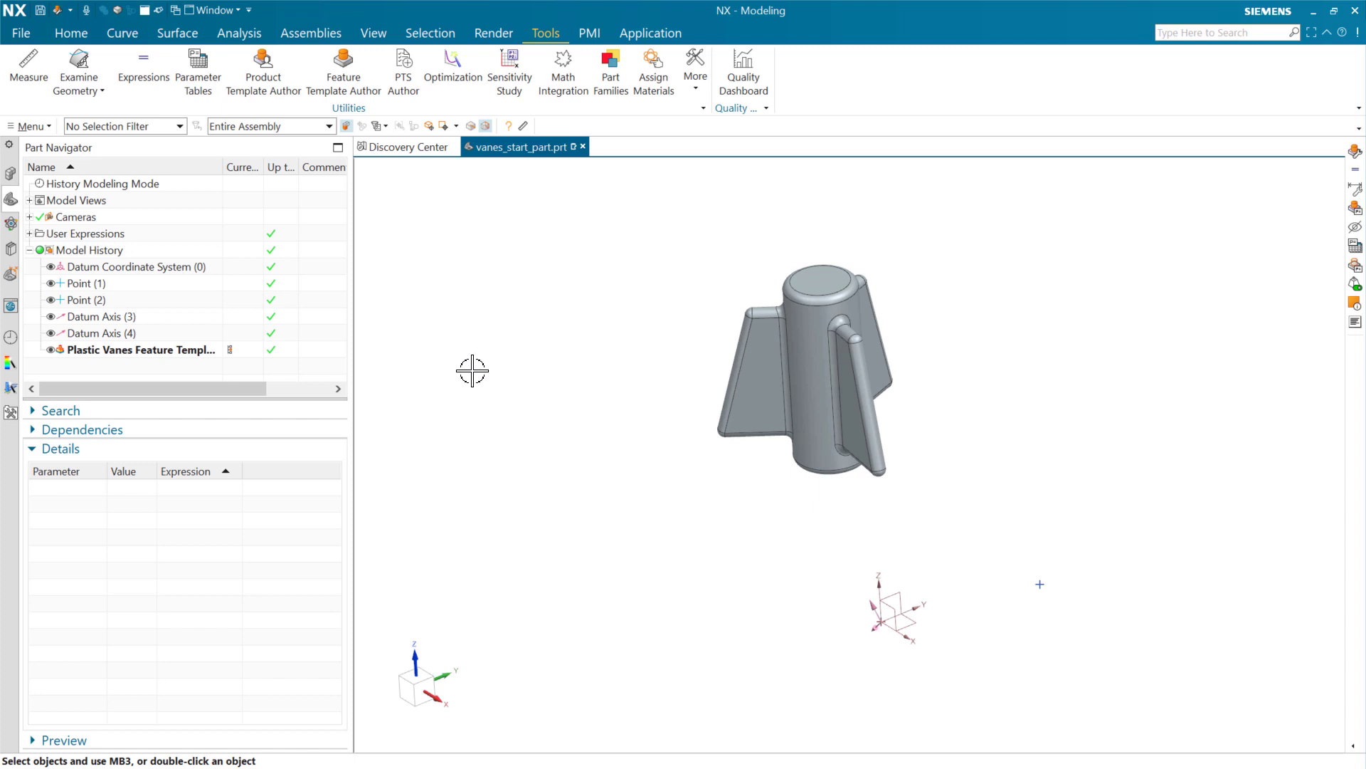
pyautogui.click(206, 91)
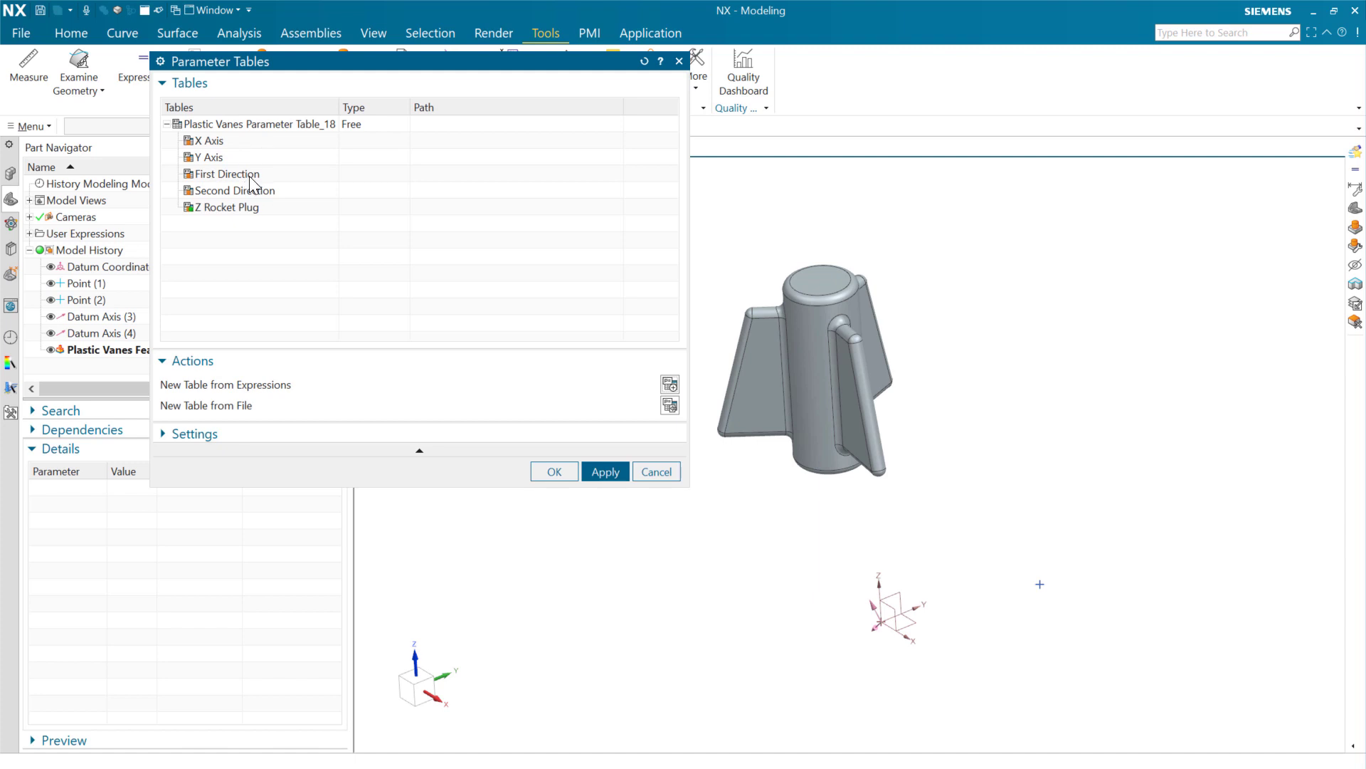
pyautogui.doubleClick(247, 124)
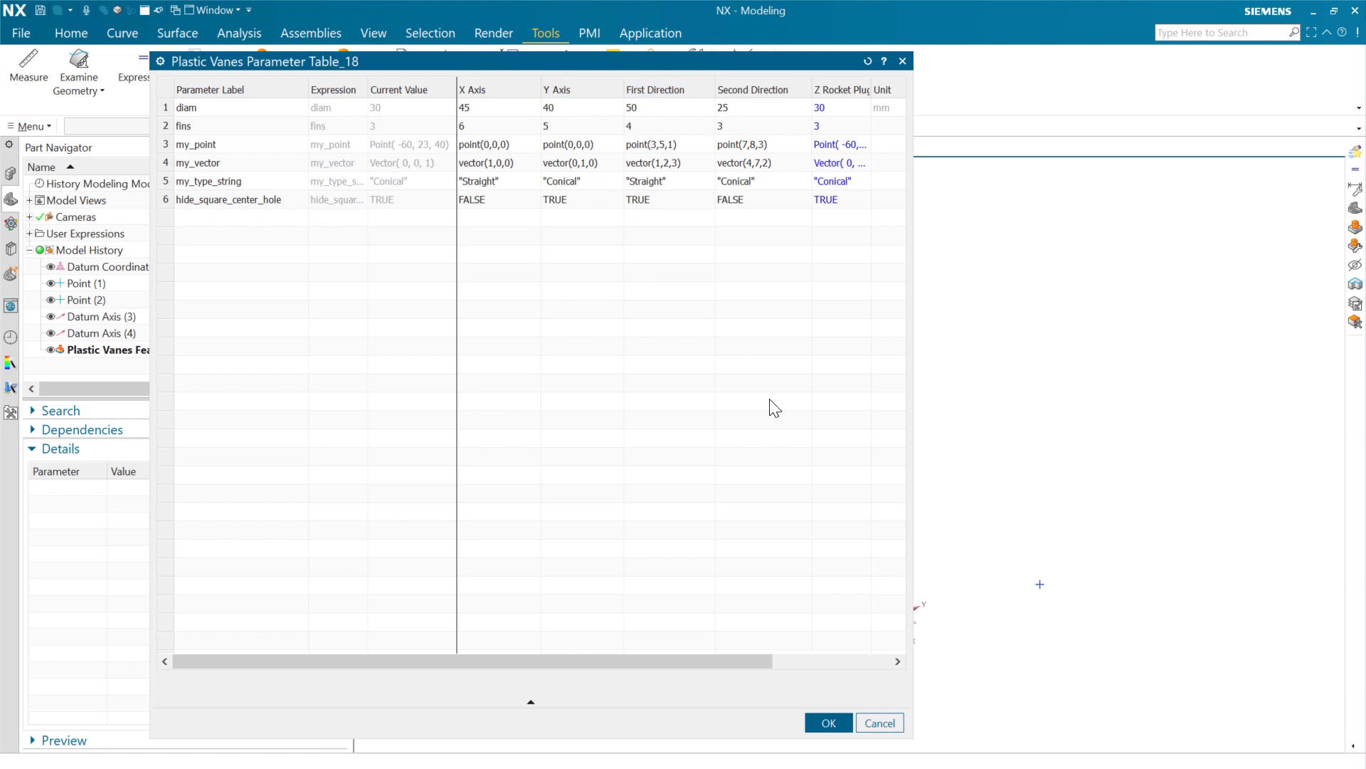
pyautogui.click(879, 723)
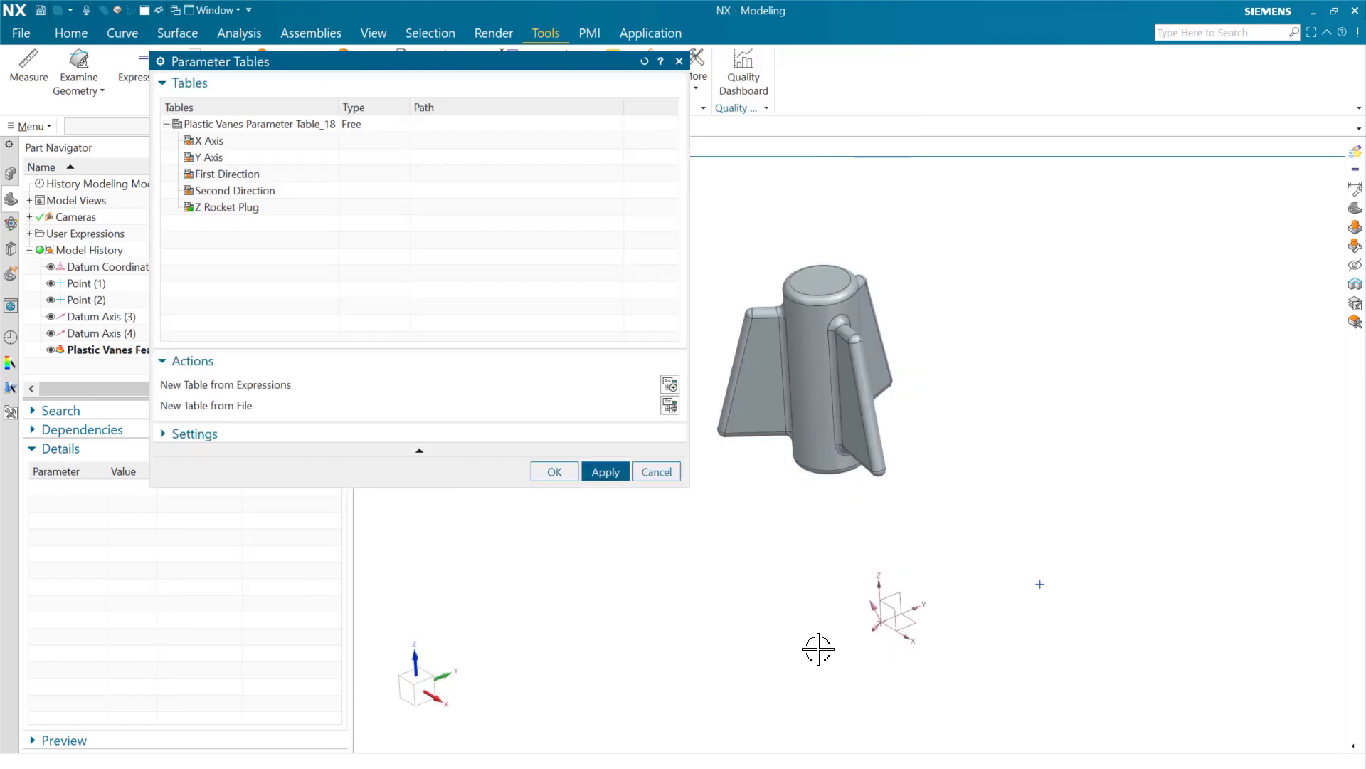
pyautogui.click(656, 472)
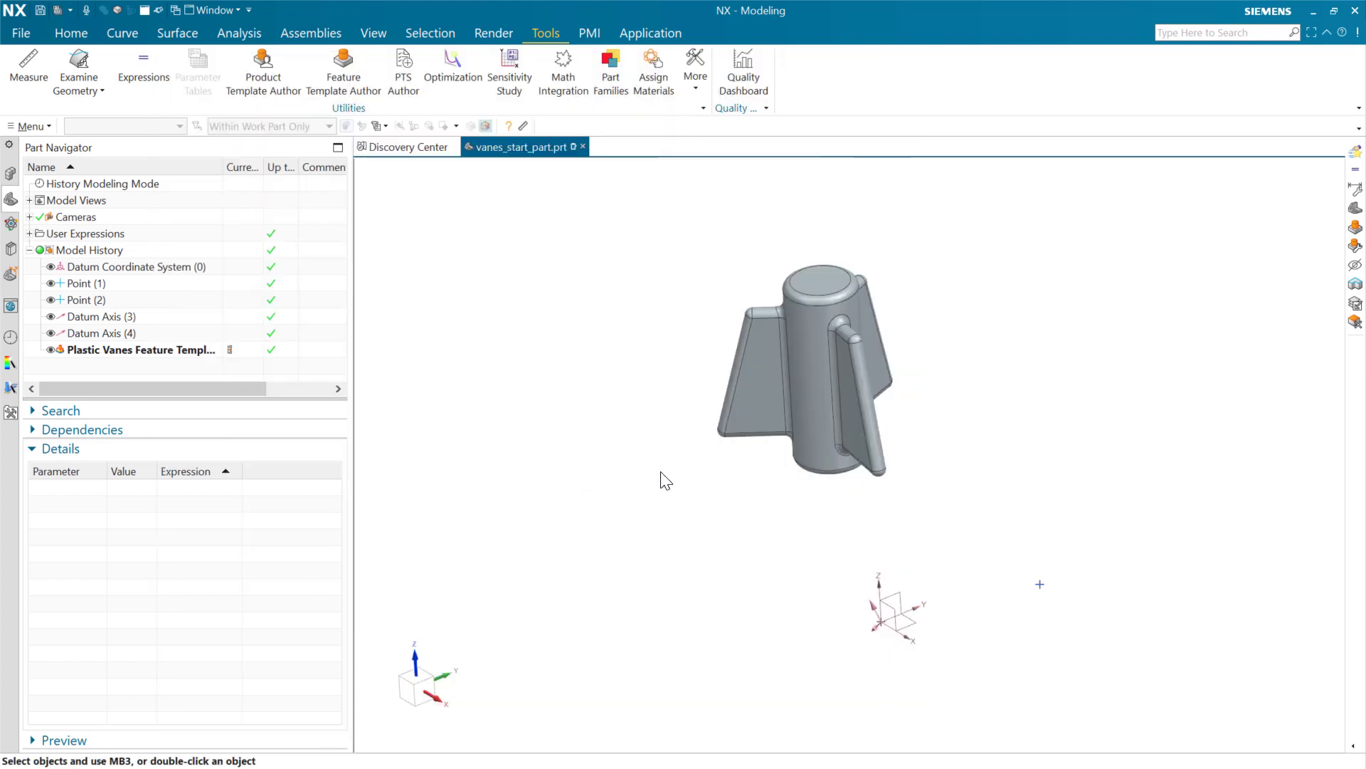
# - Reopen the vanes feature and confirm its parameter table remains Z Rocket Plug
pyautogui.doubleClick(182, 350)
pyautogui.click(381, 109)
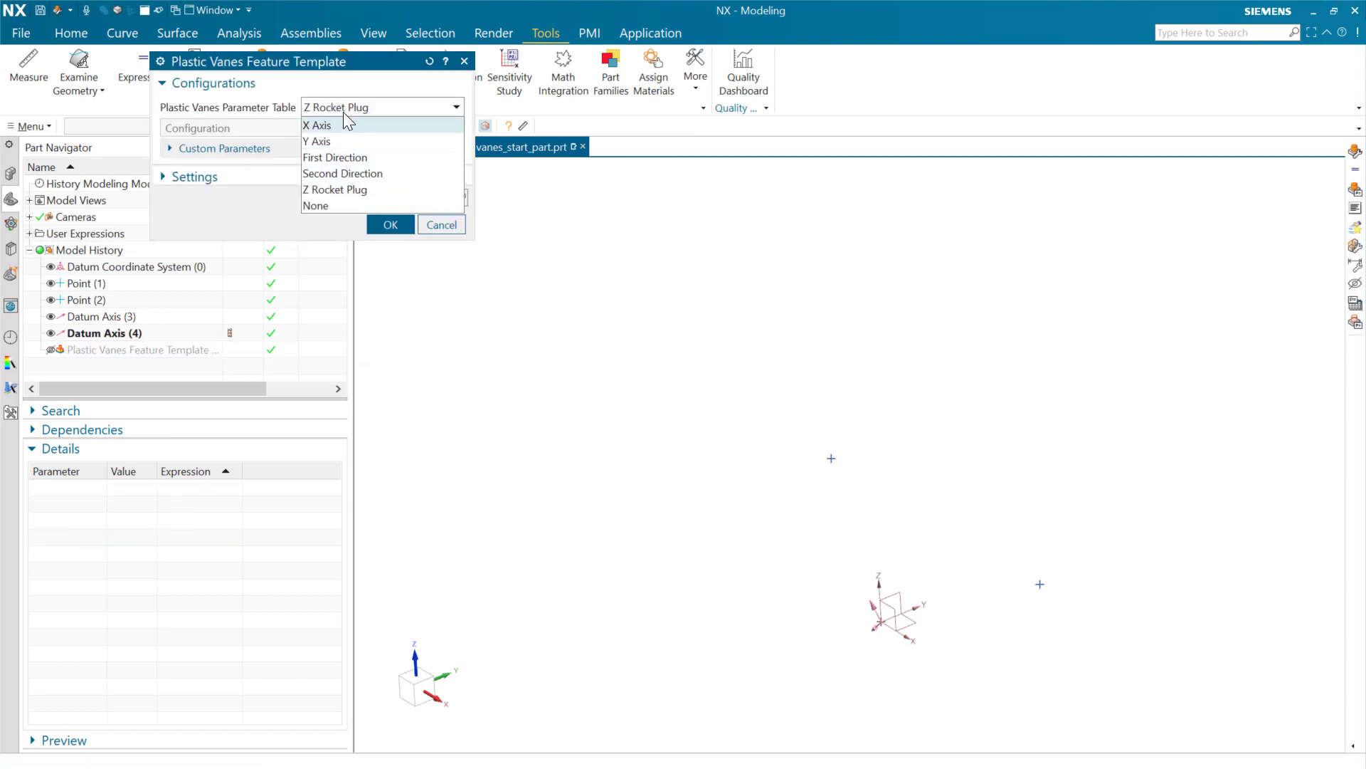
pyautogui.click(263, 110)
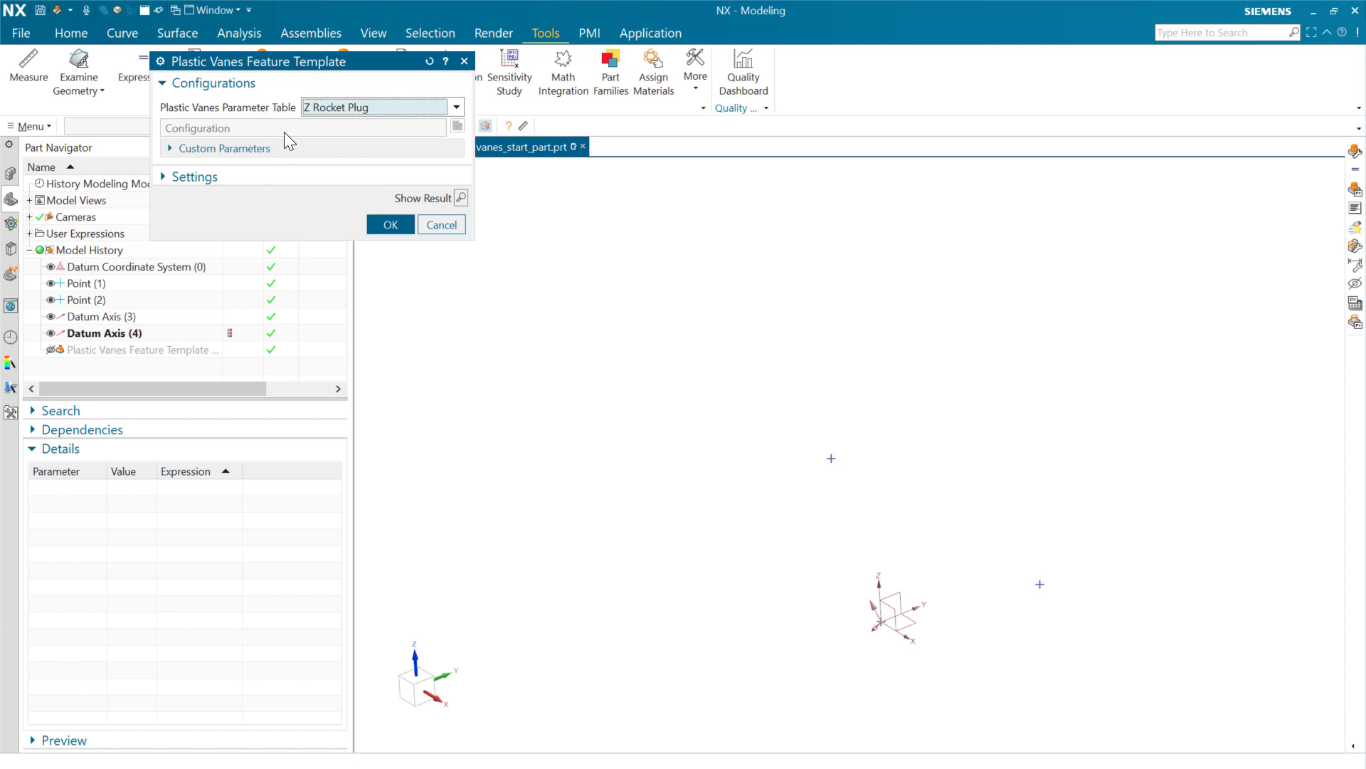